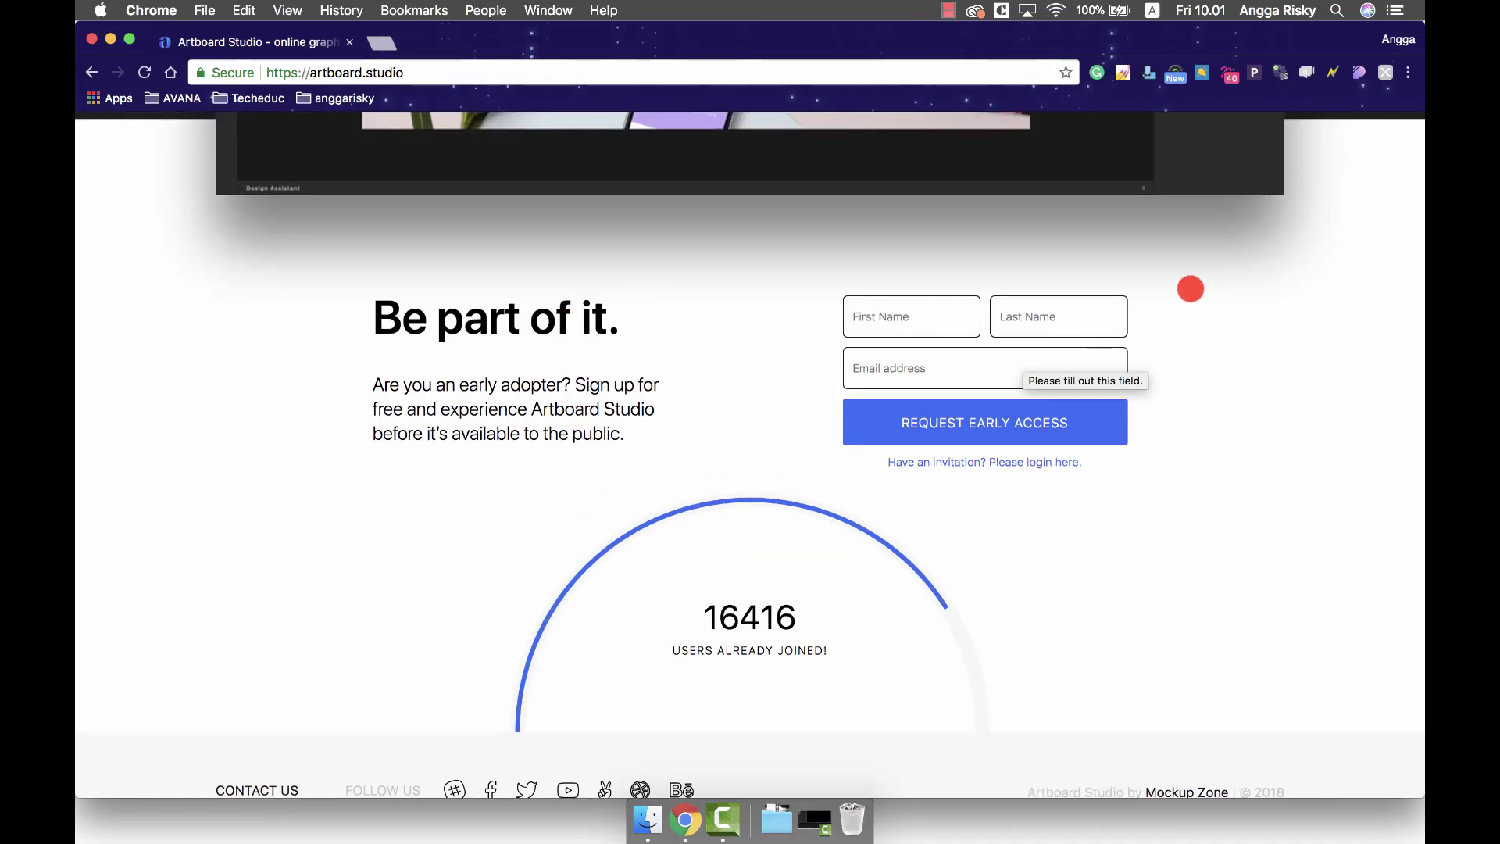
Step: Go from the landing page's login link to the account's projects and start creating a new project
scroll(1189, 289, up, 15)
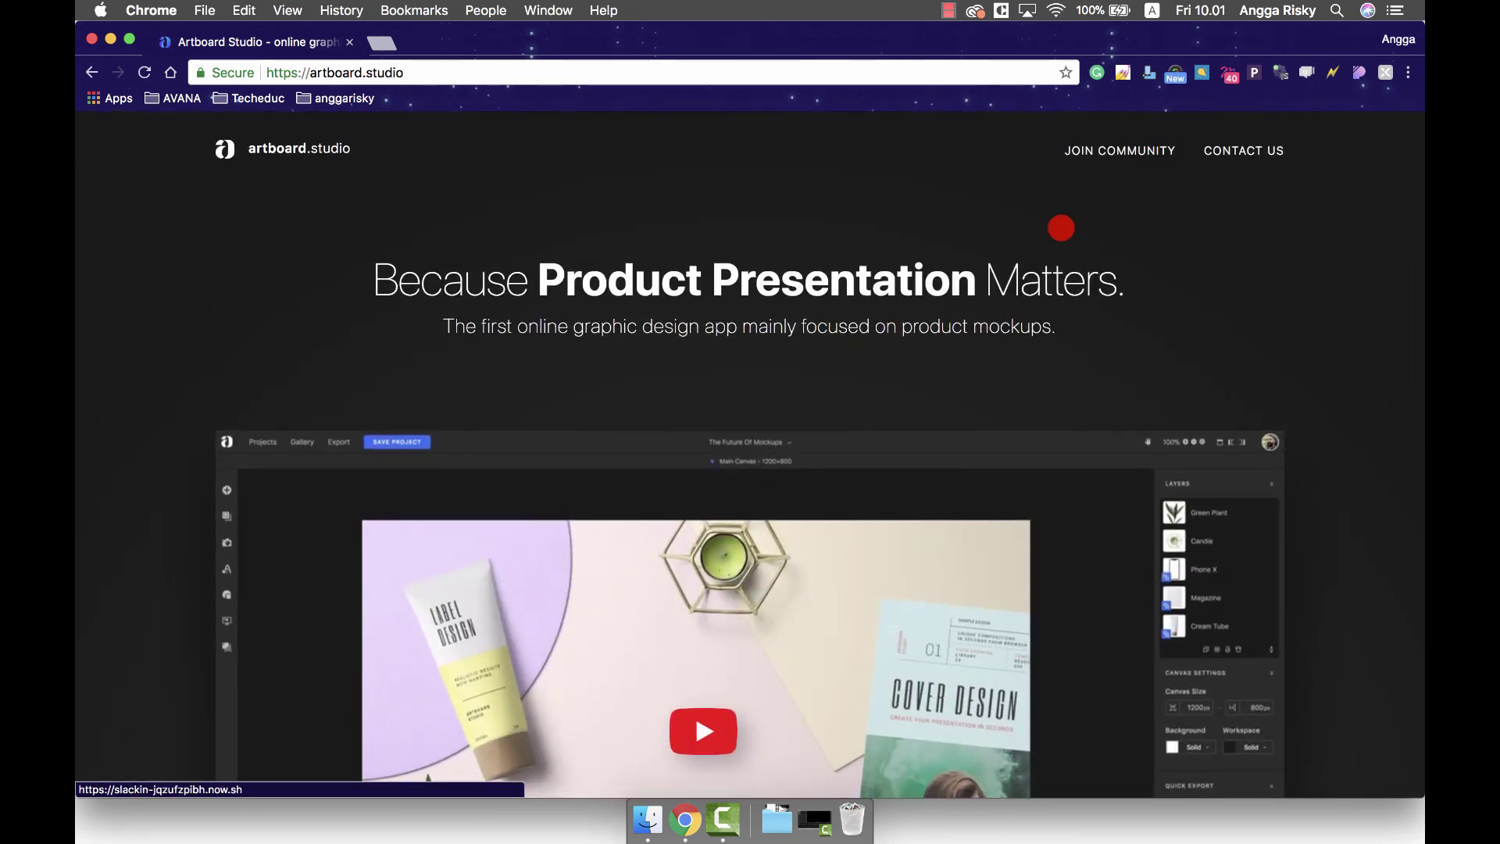
scroll(1058, 228, down, 15)
click(989, 410)
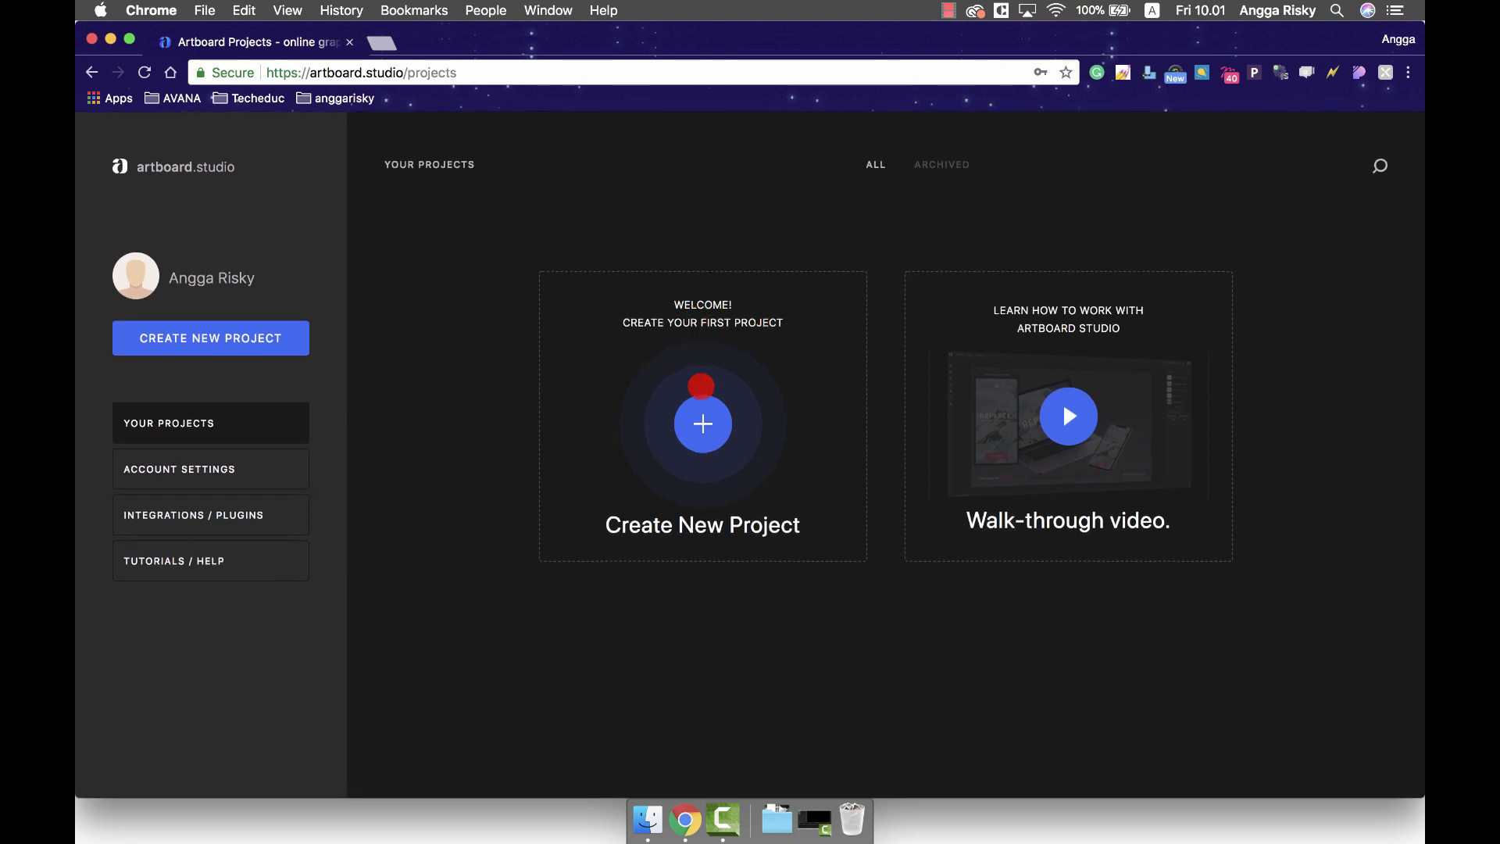
click(702, 407)
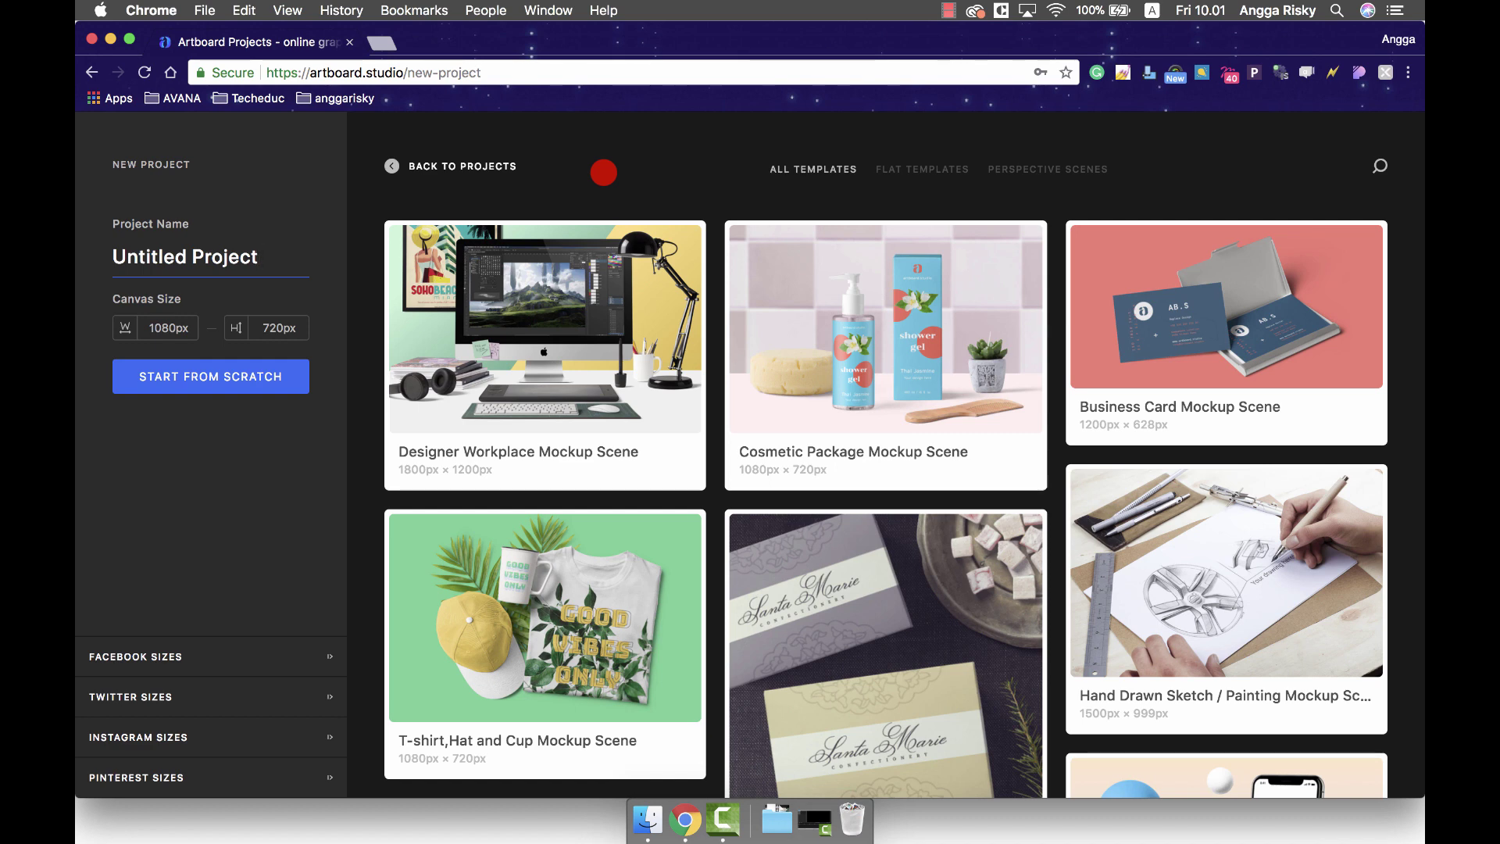
Step: Browse the gallery of ready-made mockup scene templates offered for the new project
scroll(718, 207, down, 5)
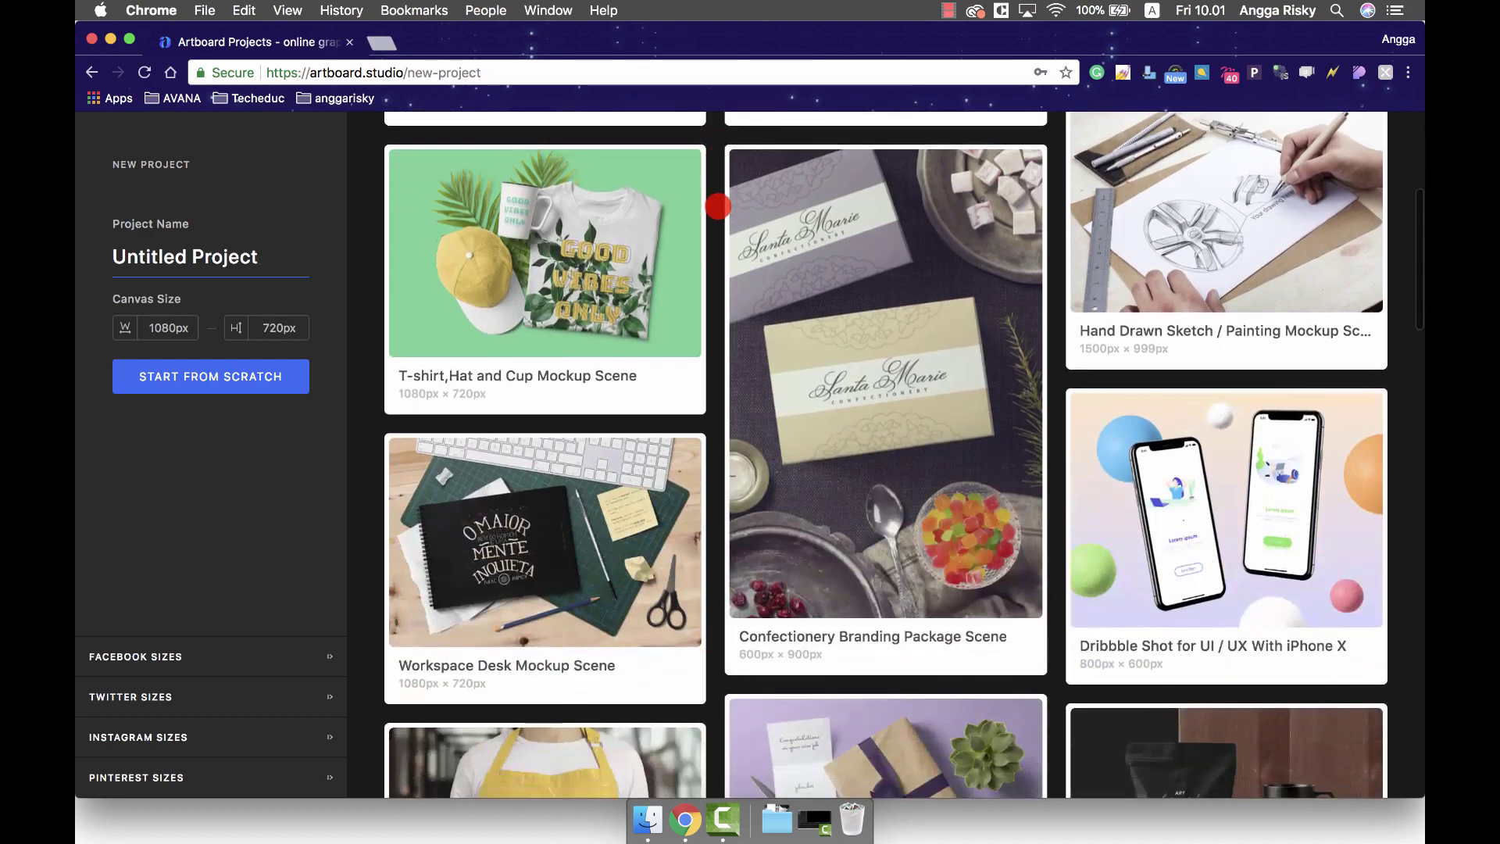
scroll(718, 206, down, 12)
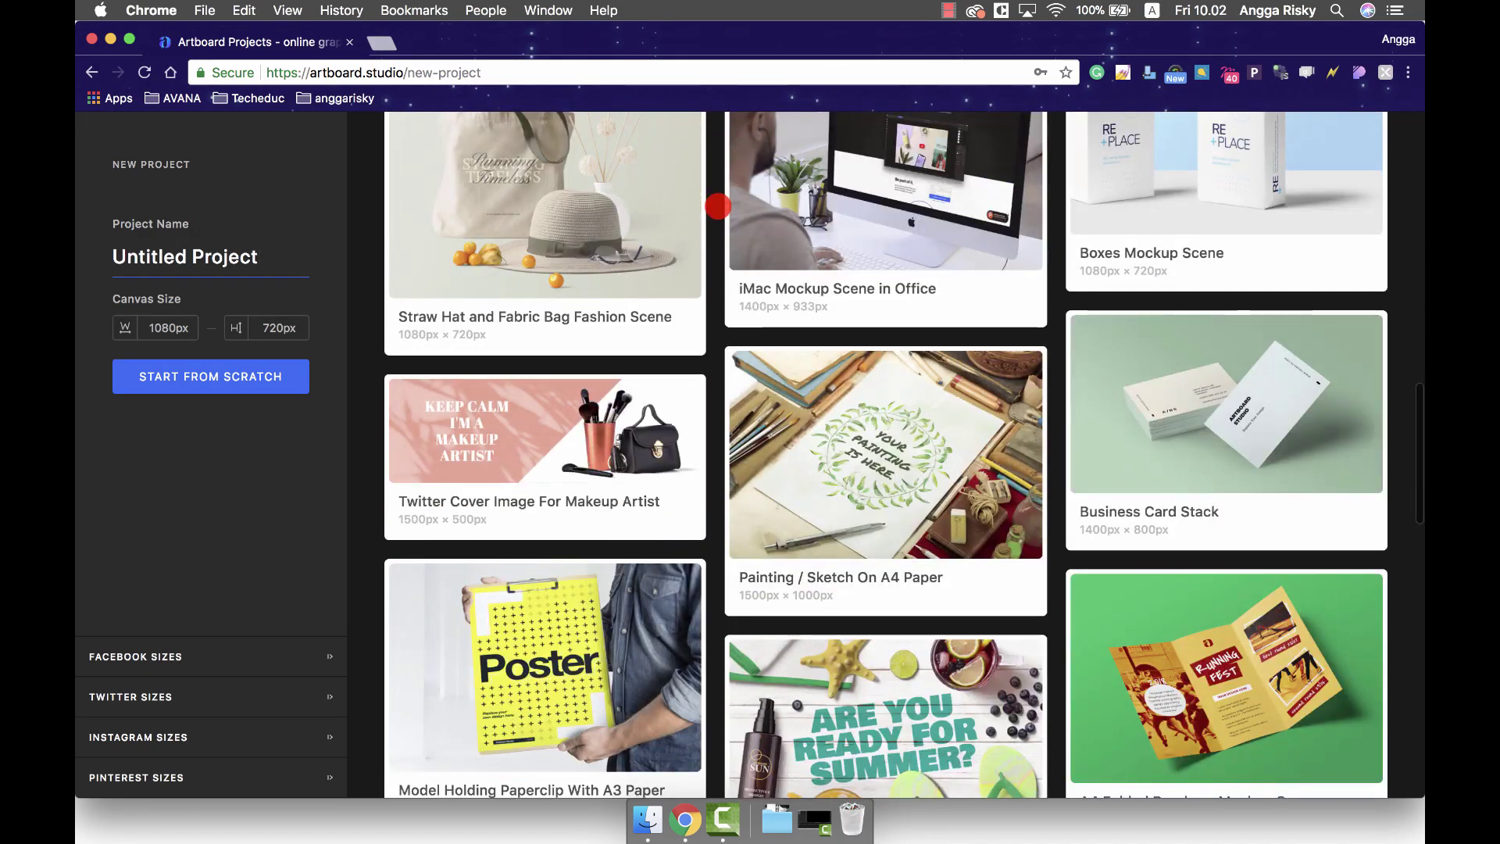
scroll(718, 206, up, 2)
scroll(718, 206, down, 12)
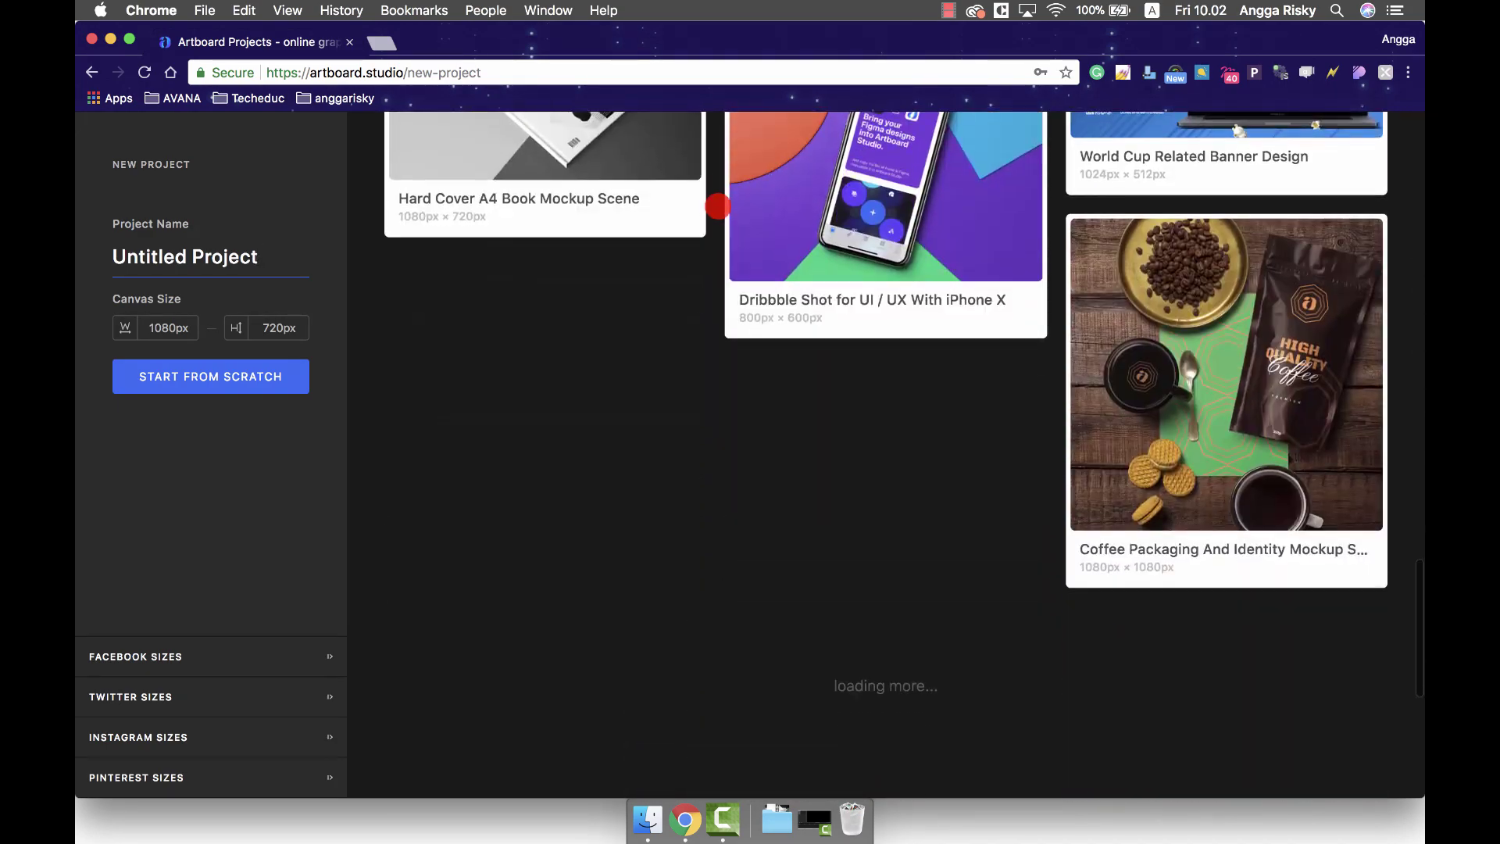
scroll(718, 206, down, 15)
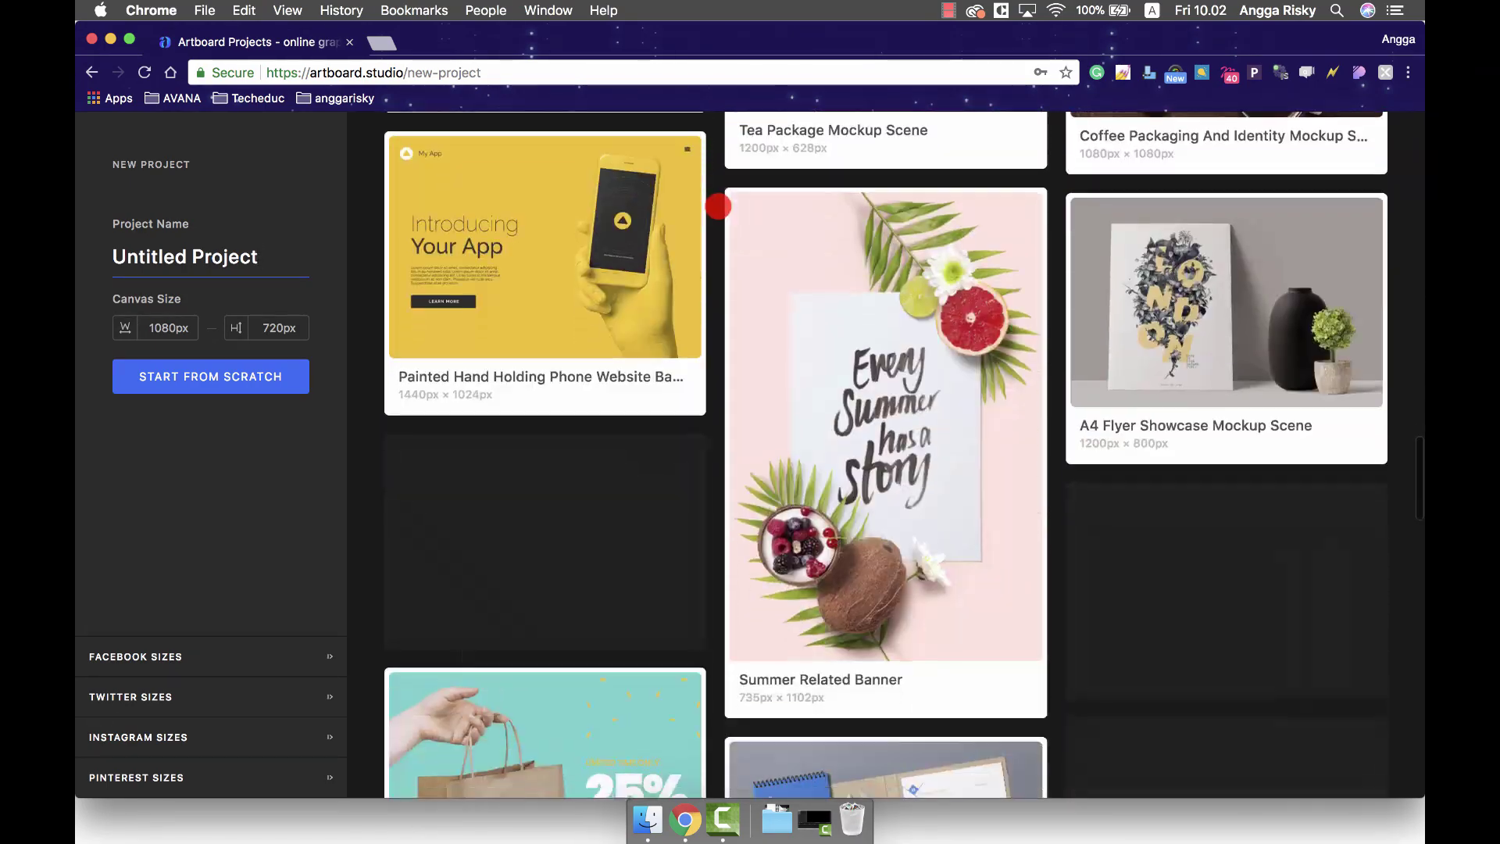
scroll(718, 206, up, 20)
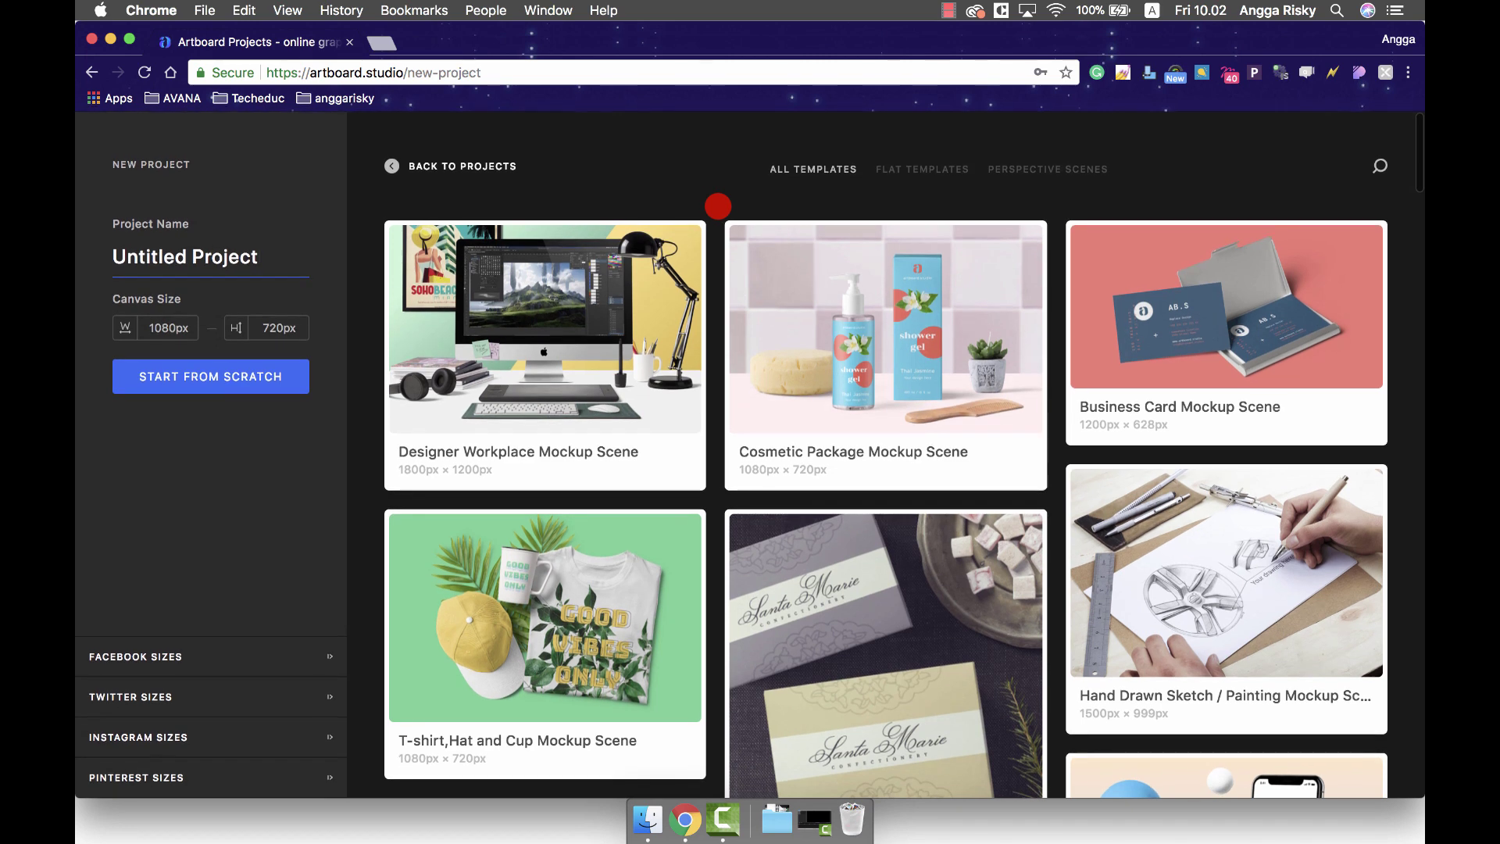
Step: Name the new project PandaP1xel
drag(244, 254, 88, 250)
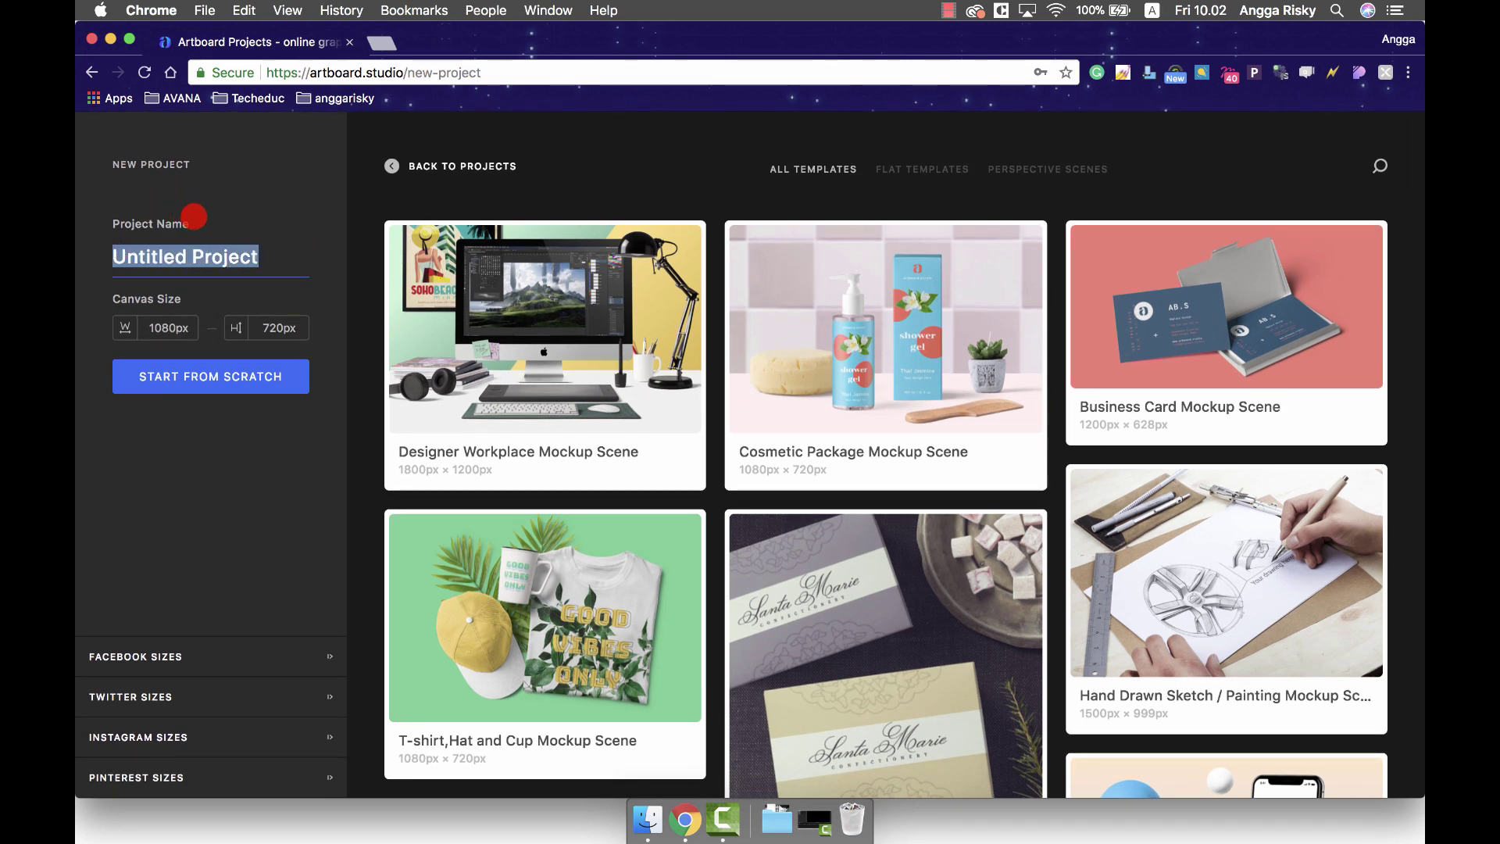
text(Random)
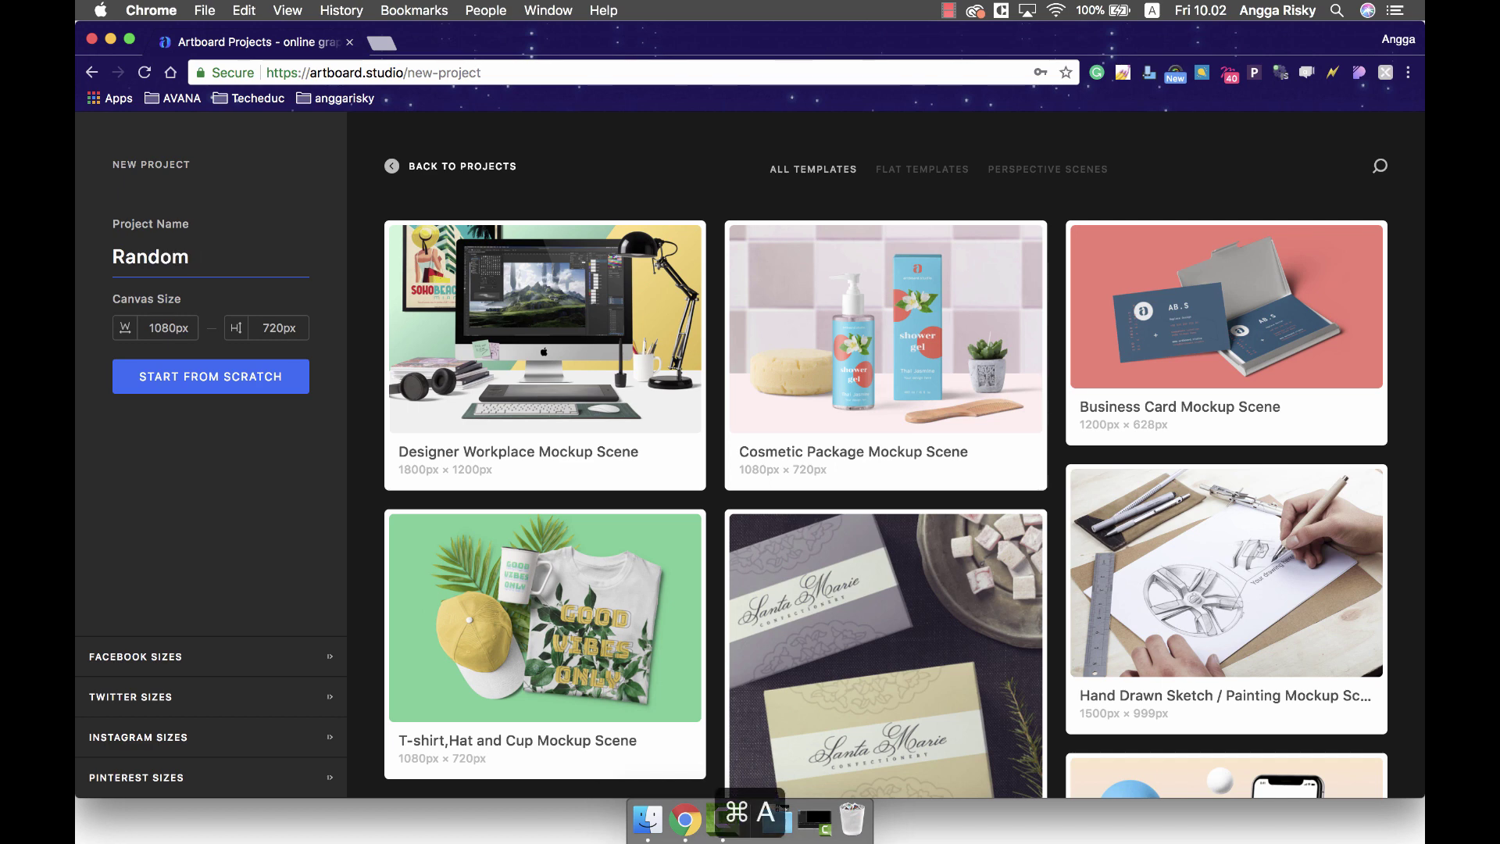
key(super+a)
text(PandaPi)
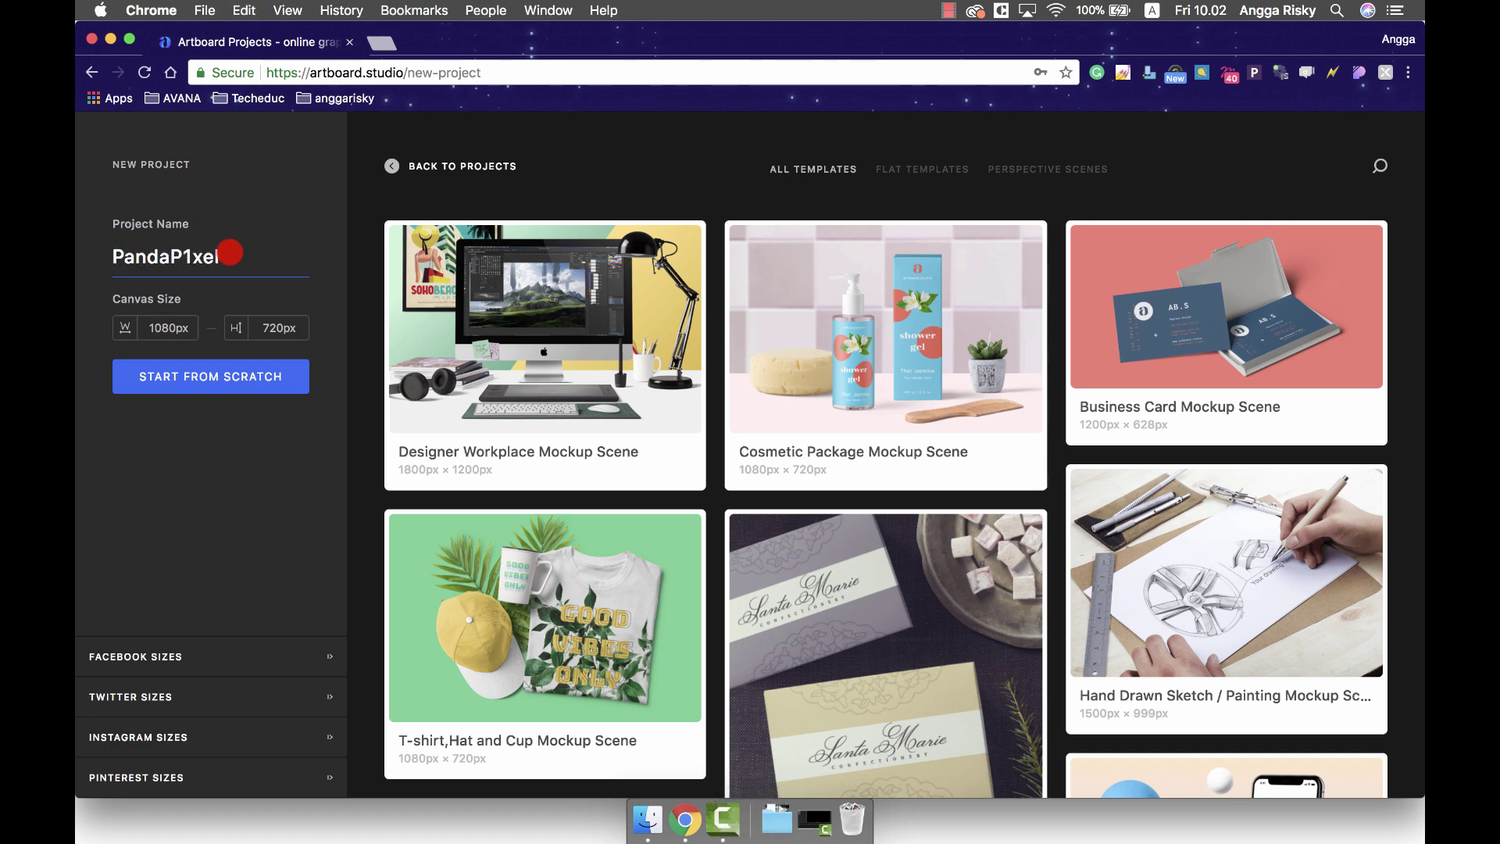
drag(230, 251, 89, 255)
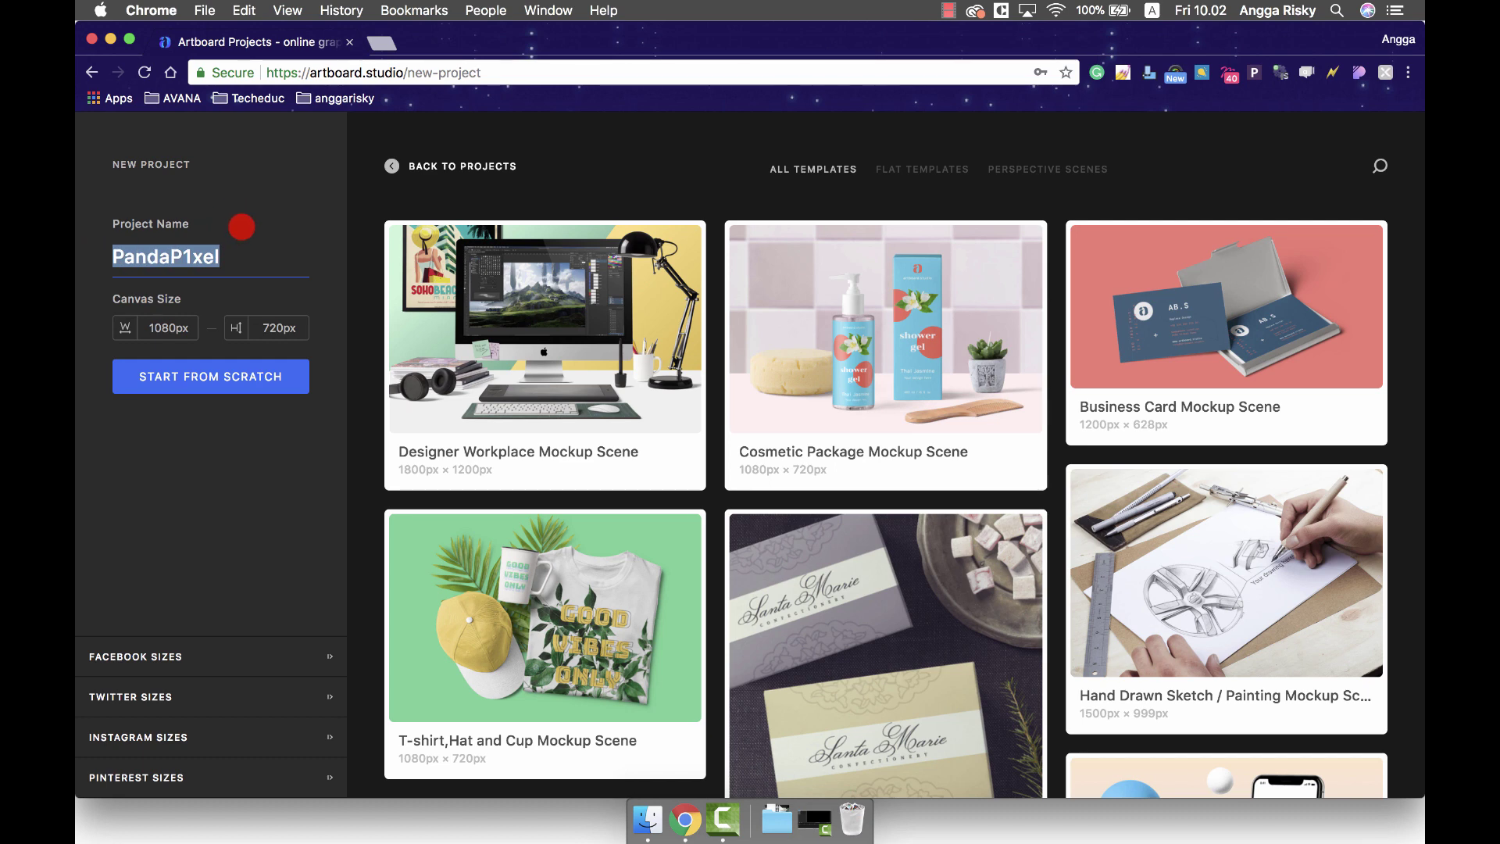
click(243, 251)
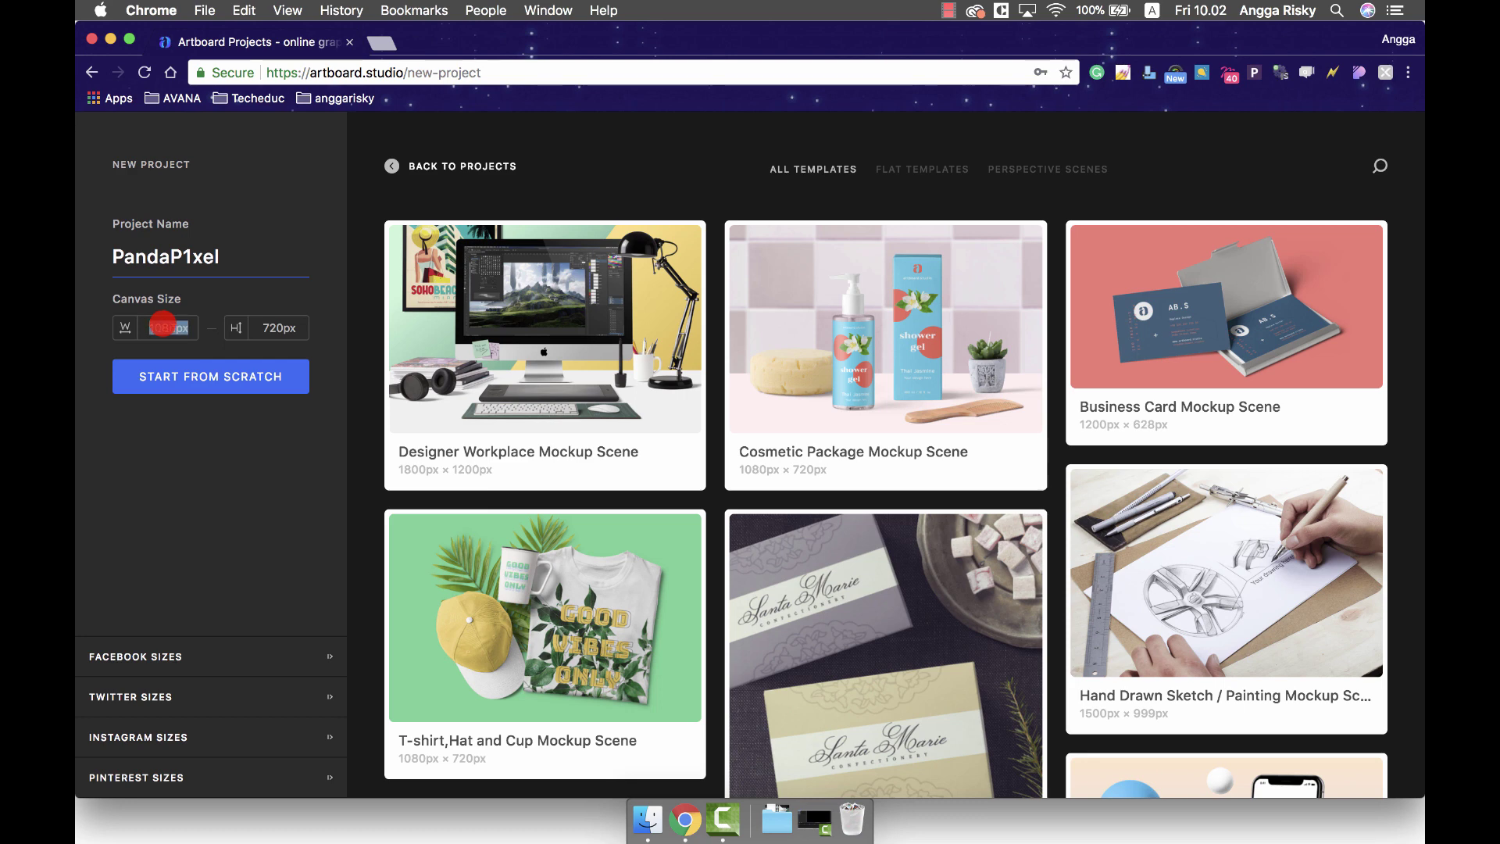
Step: Review the canvas size and social media presets, and create the project with the Instagram Story preset, 1080 x 1920
double_click(172, 320)
double_click(274, 325)
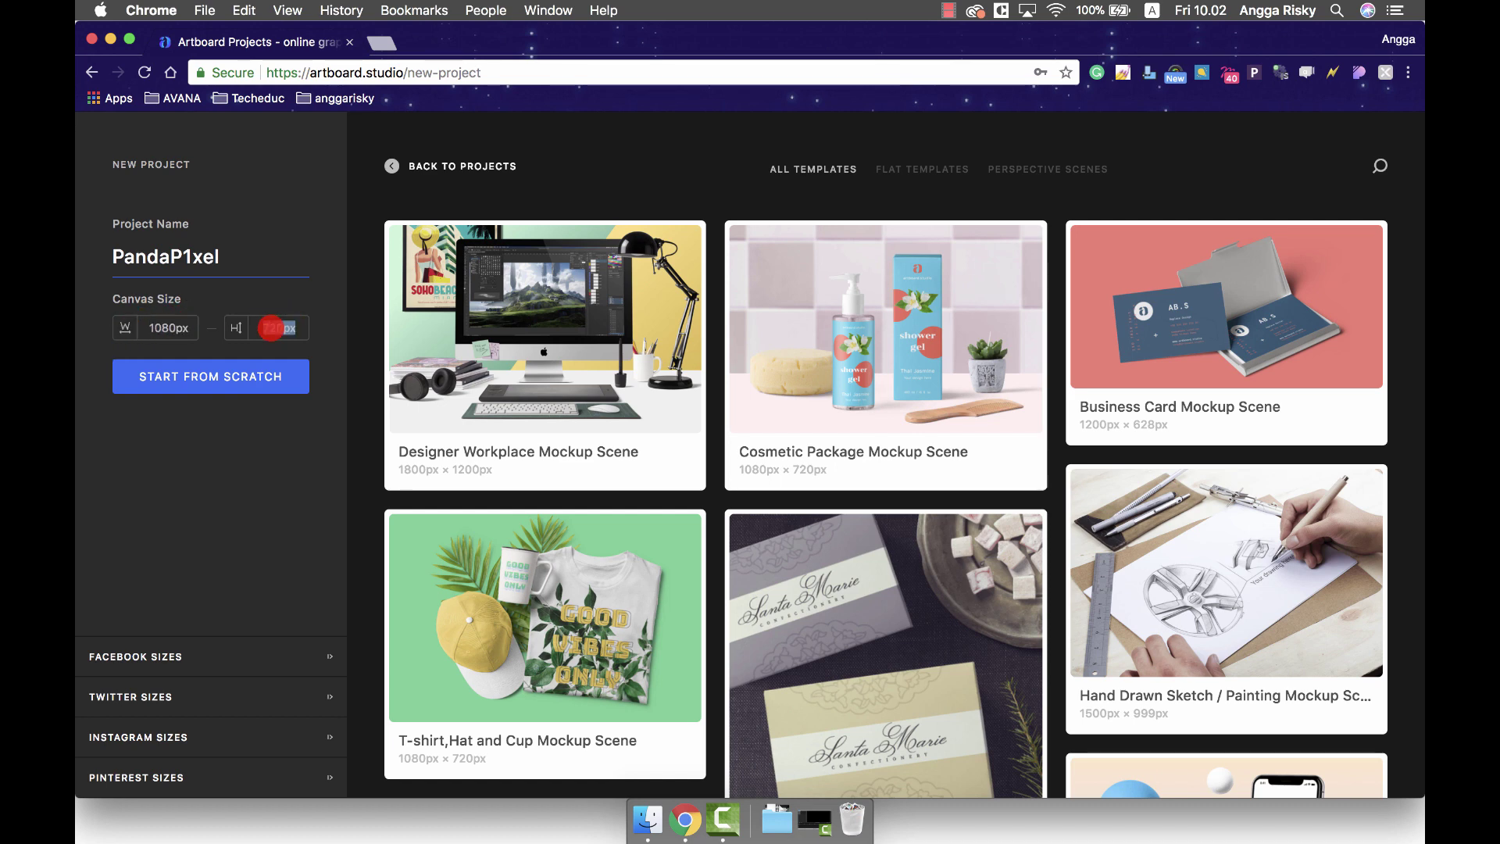
click(202, 377)
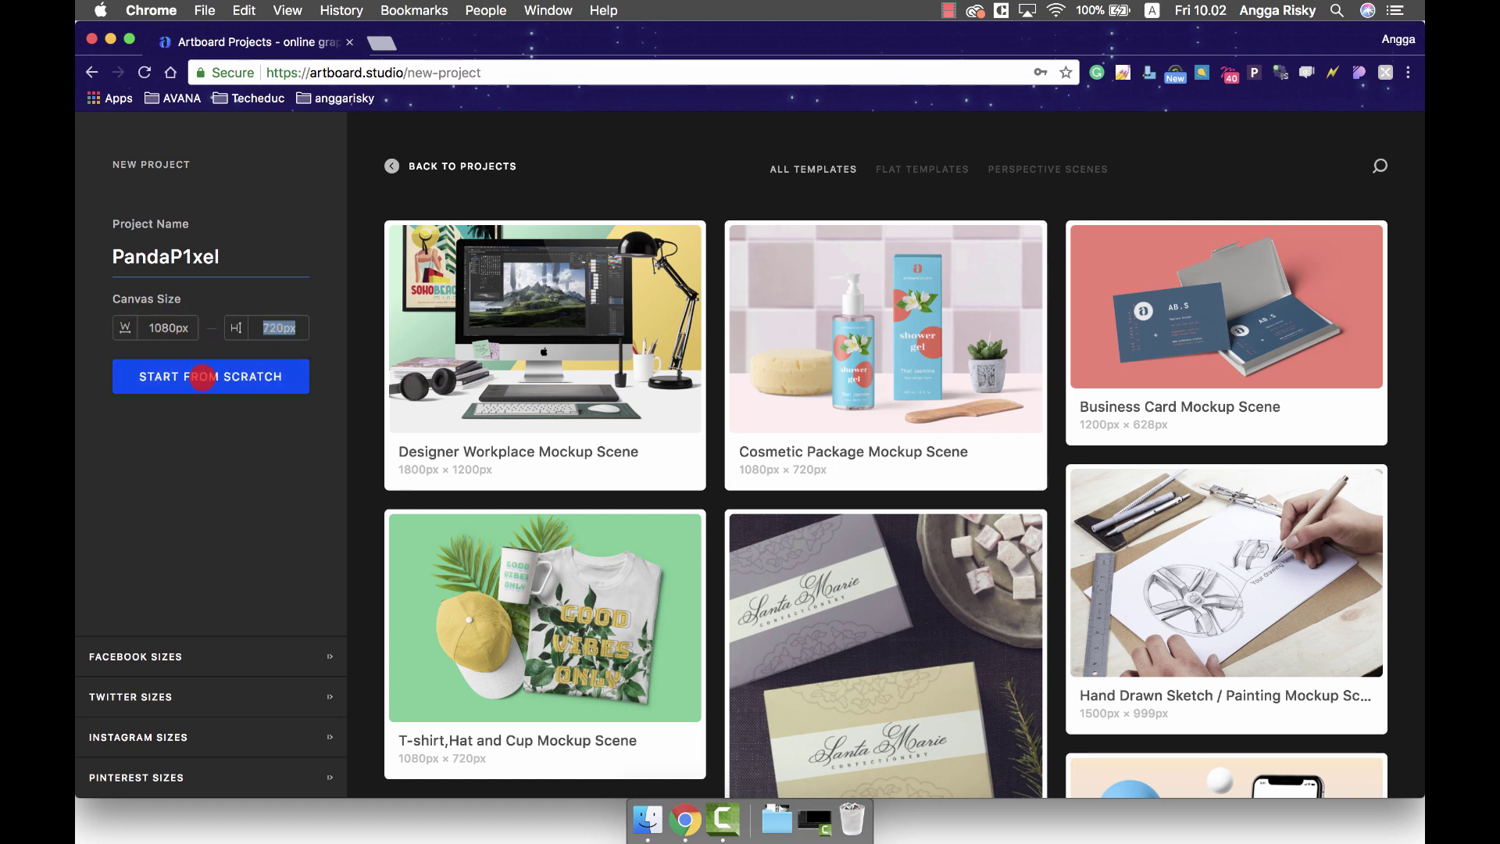
click(211, 648)
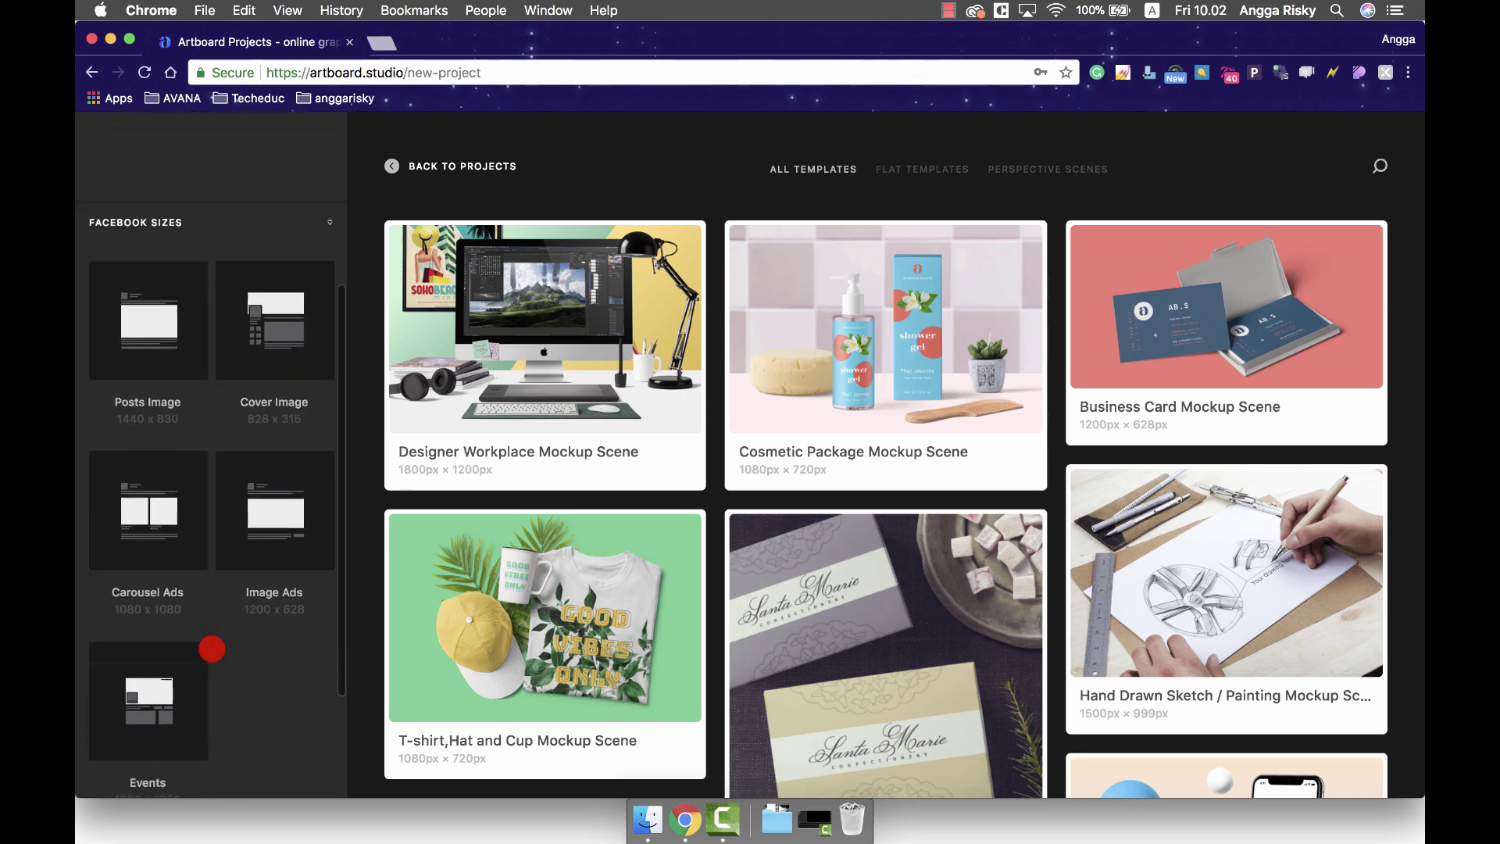
click(218, 694)
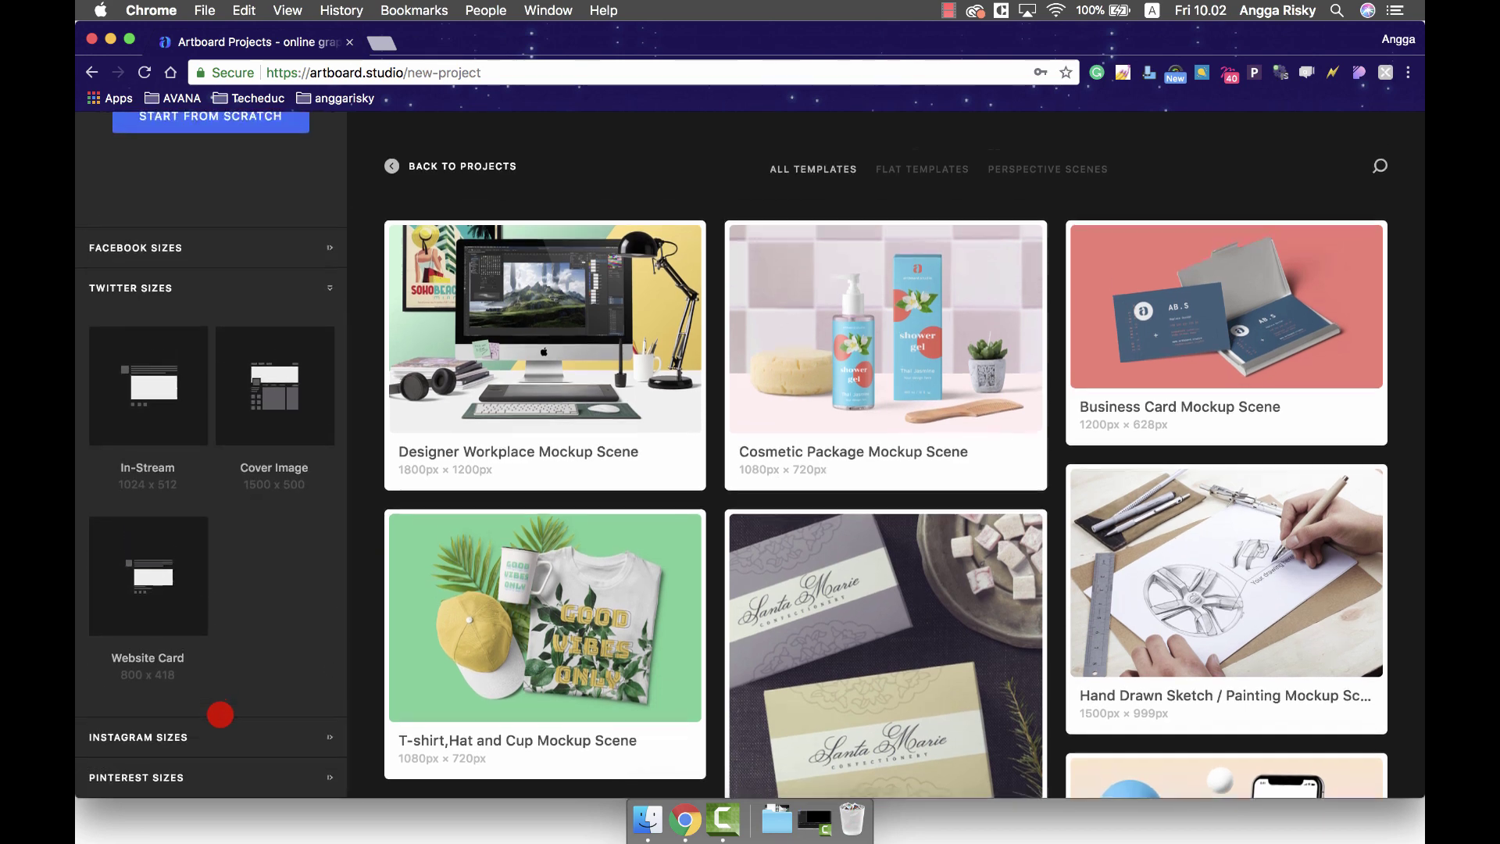
click(208, 735)
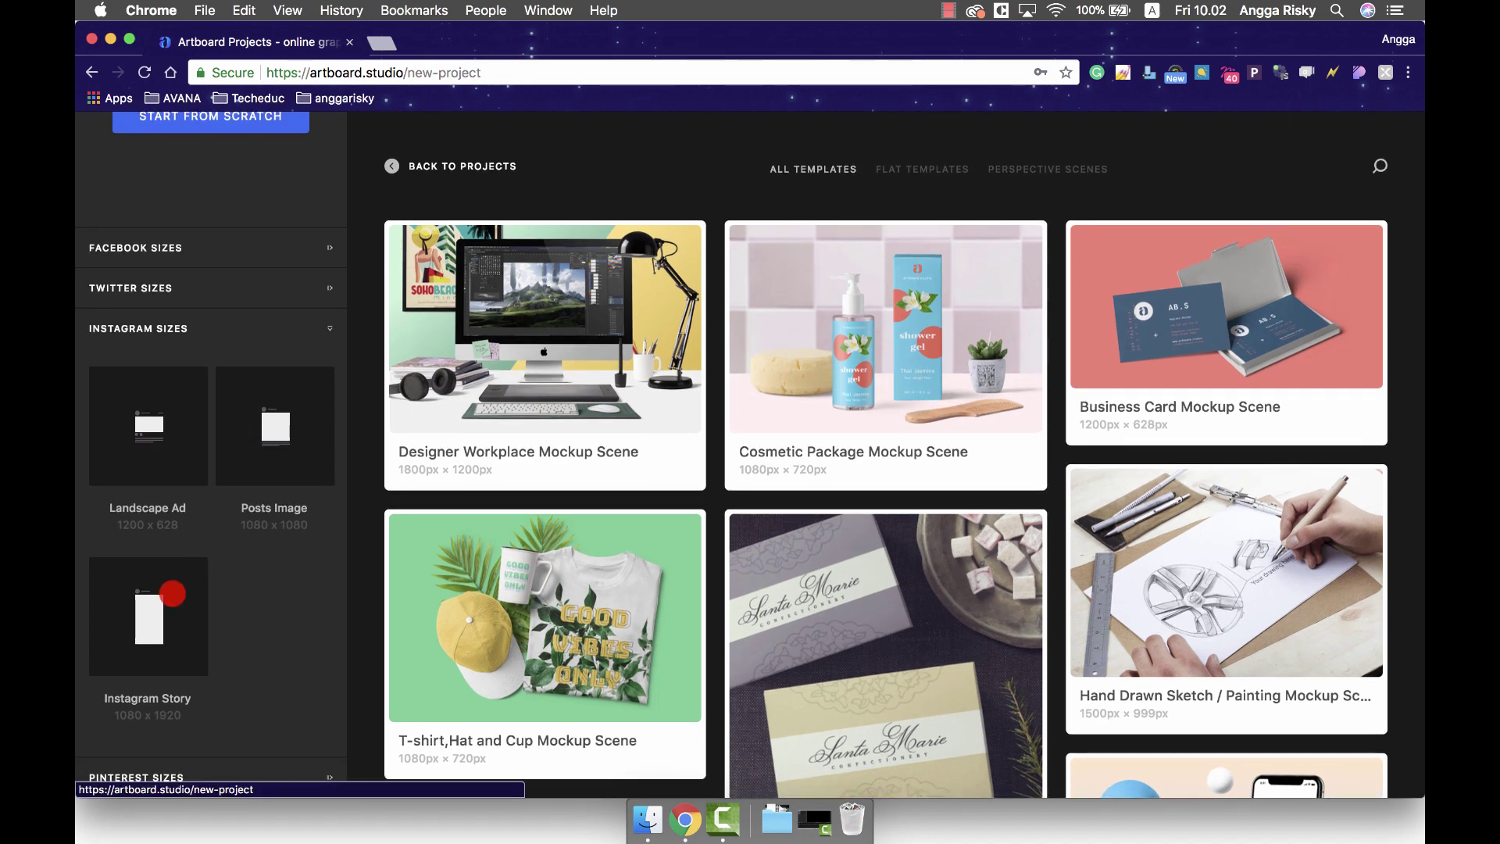
click(157, 596)
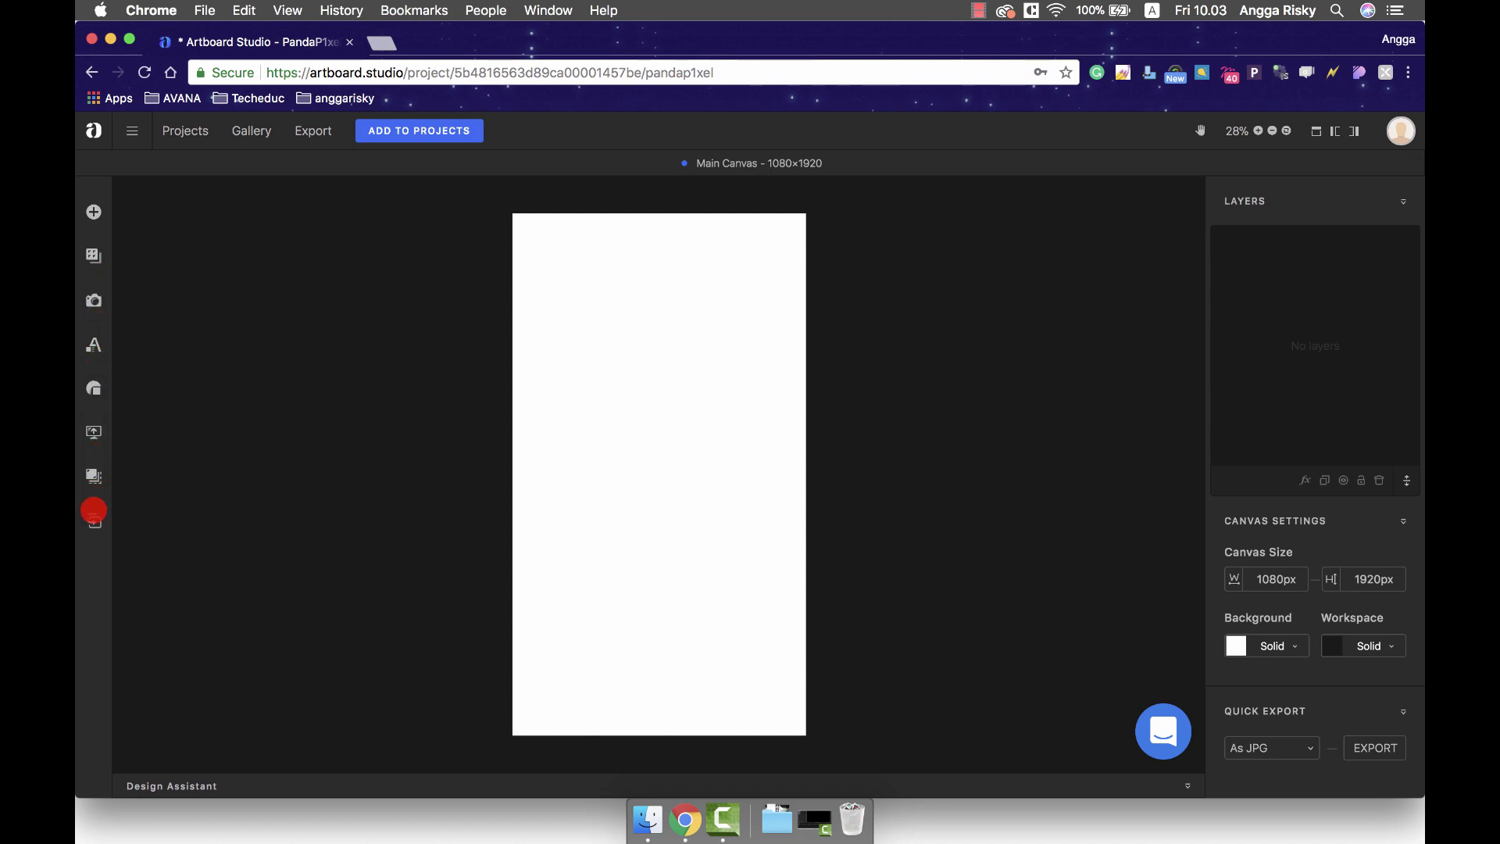
Step: Check the import options for bringing in designs from Figma, and close them again
click(95, 529)
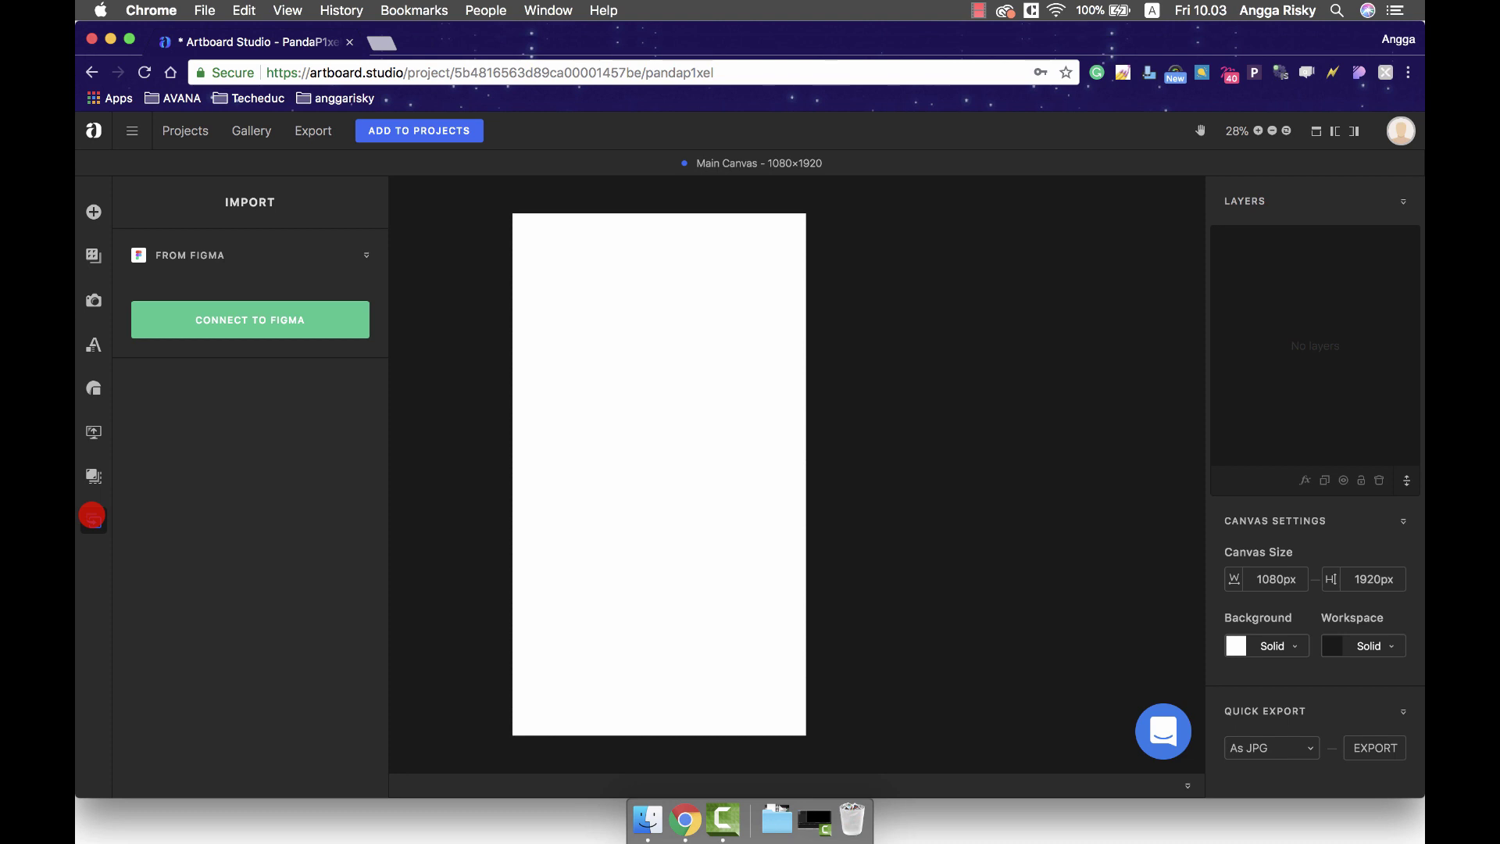
click(92, 516)
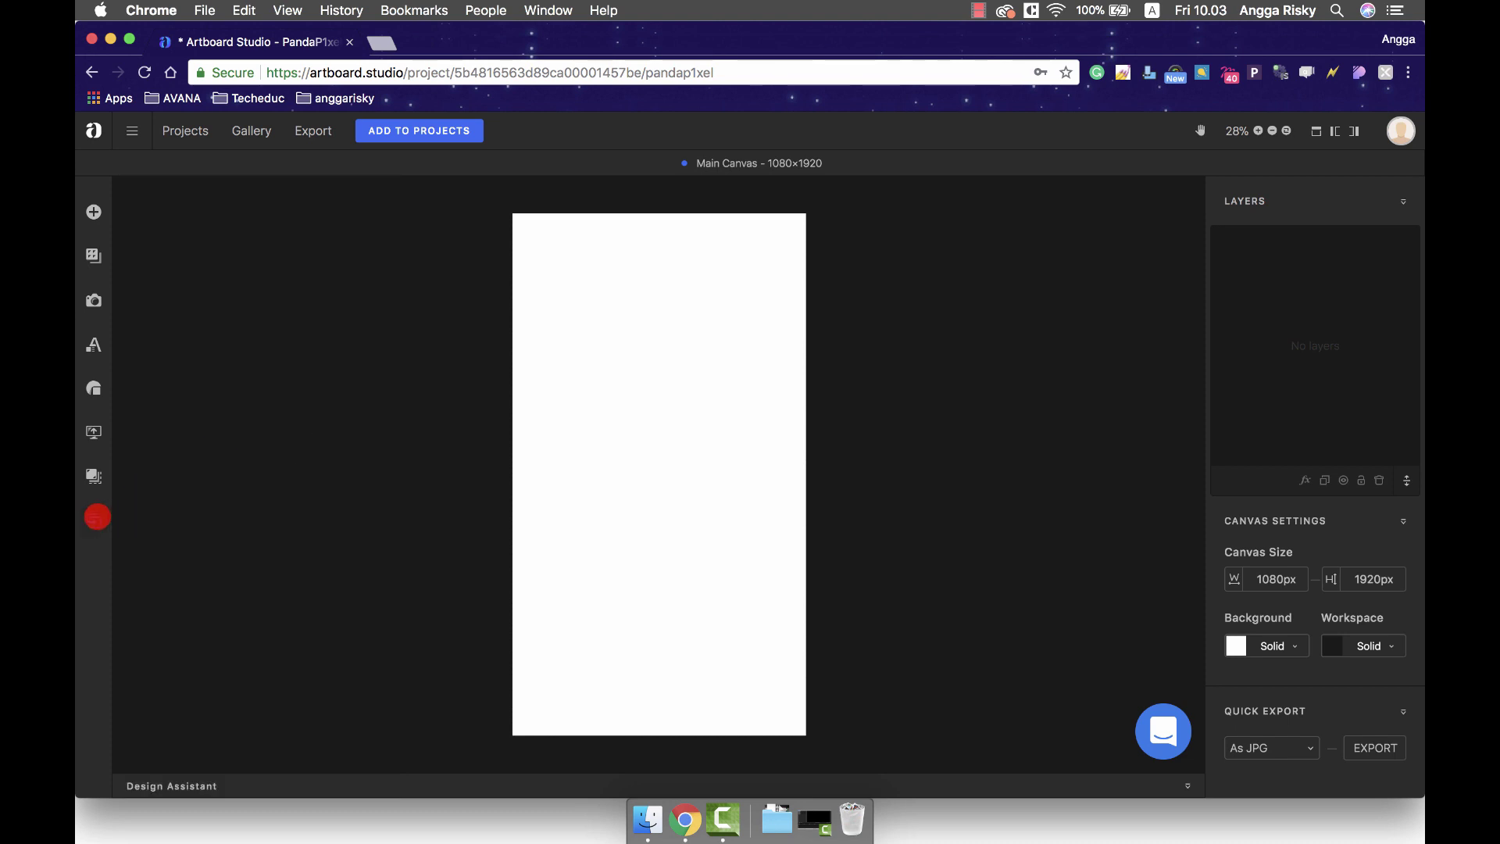
click(94, 521)
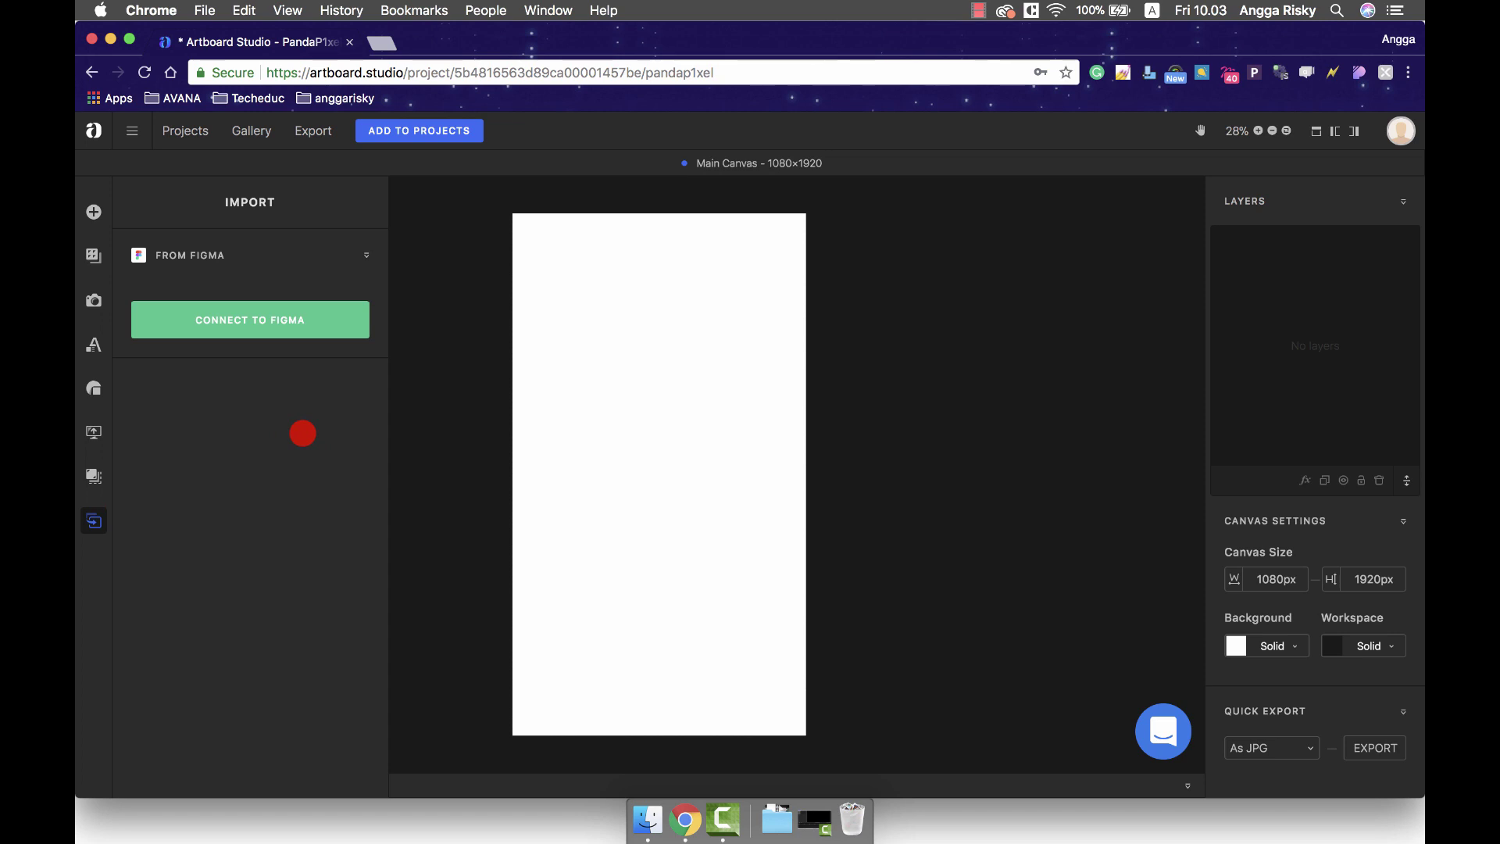
click(110, 516)
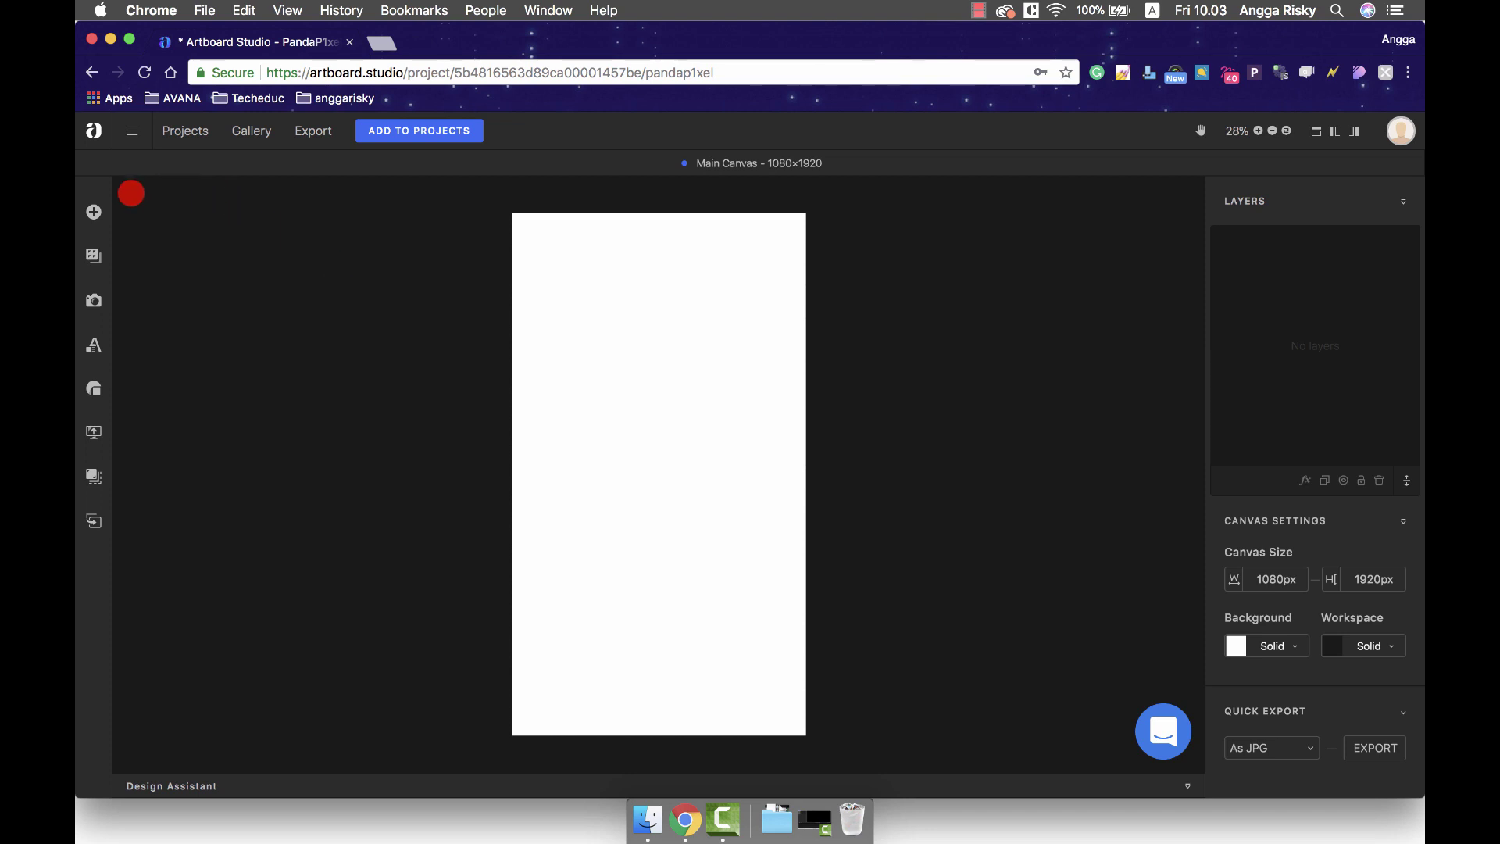
Step: Look through the mockup item packs from Print to Drinks and open the Decorative pack
click(94, 212)
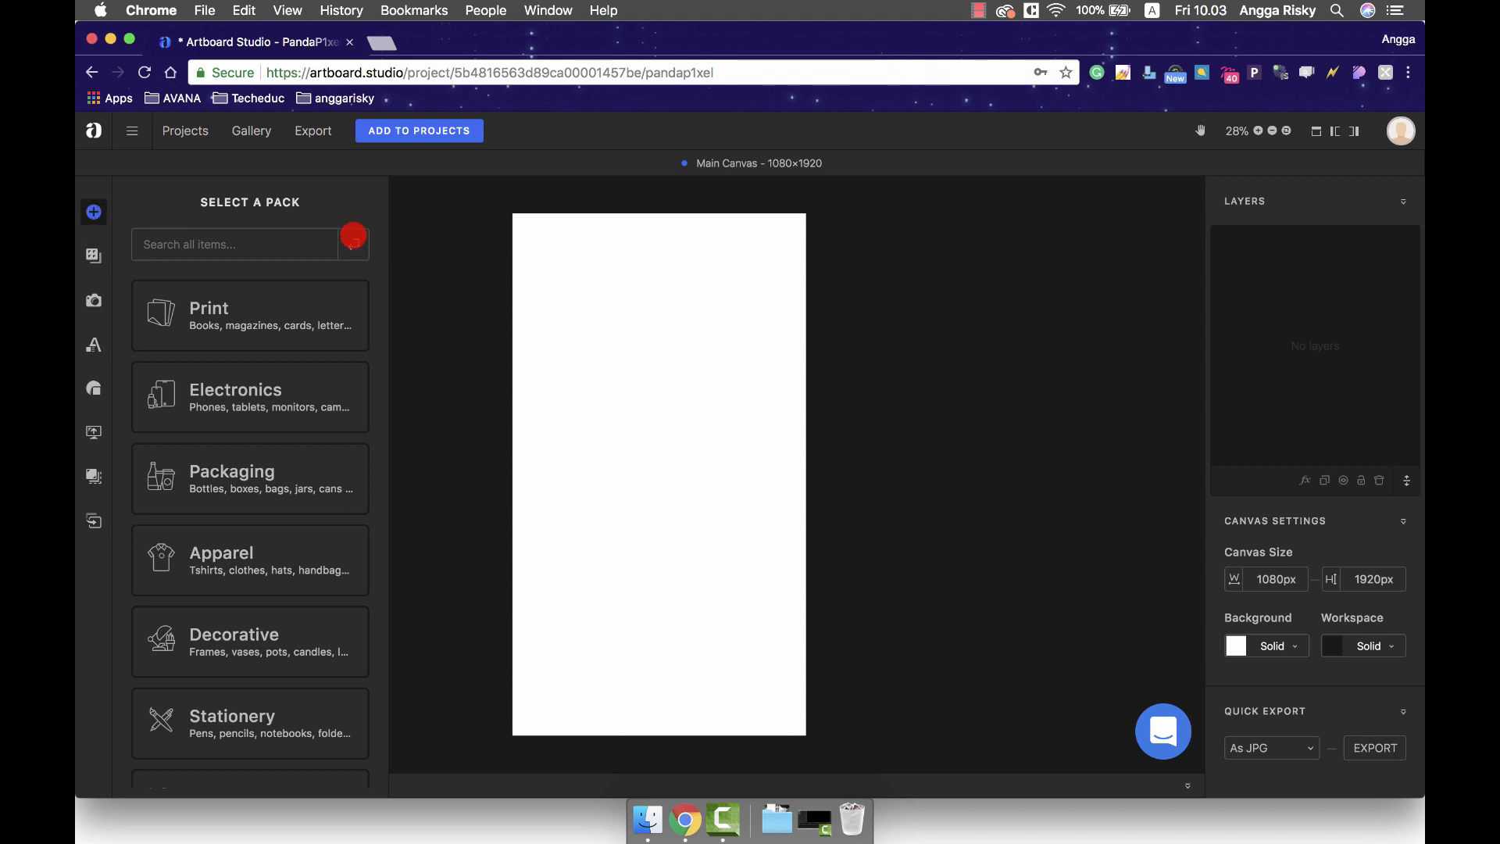
scroll(278, 344, down, 2)
scroll(268, 338, up, 2)
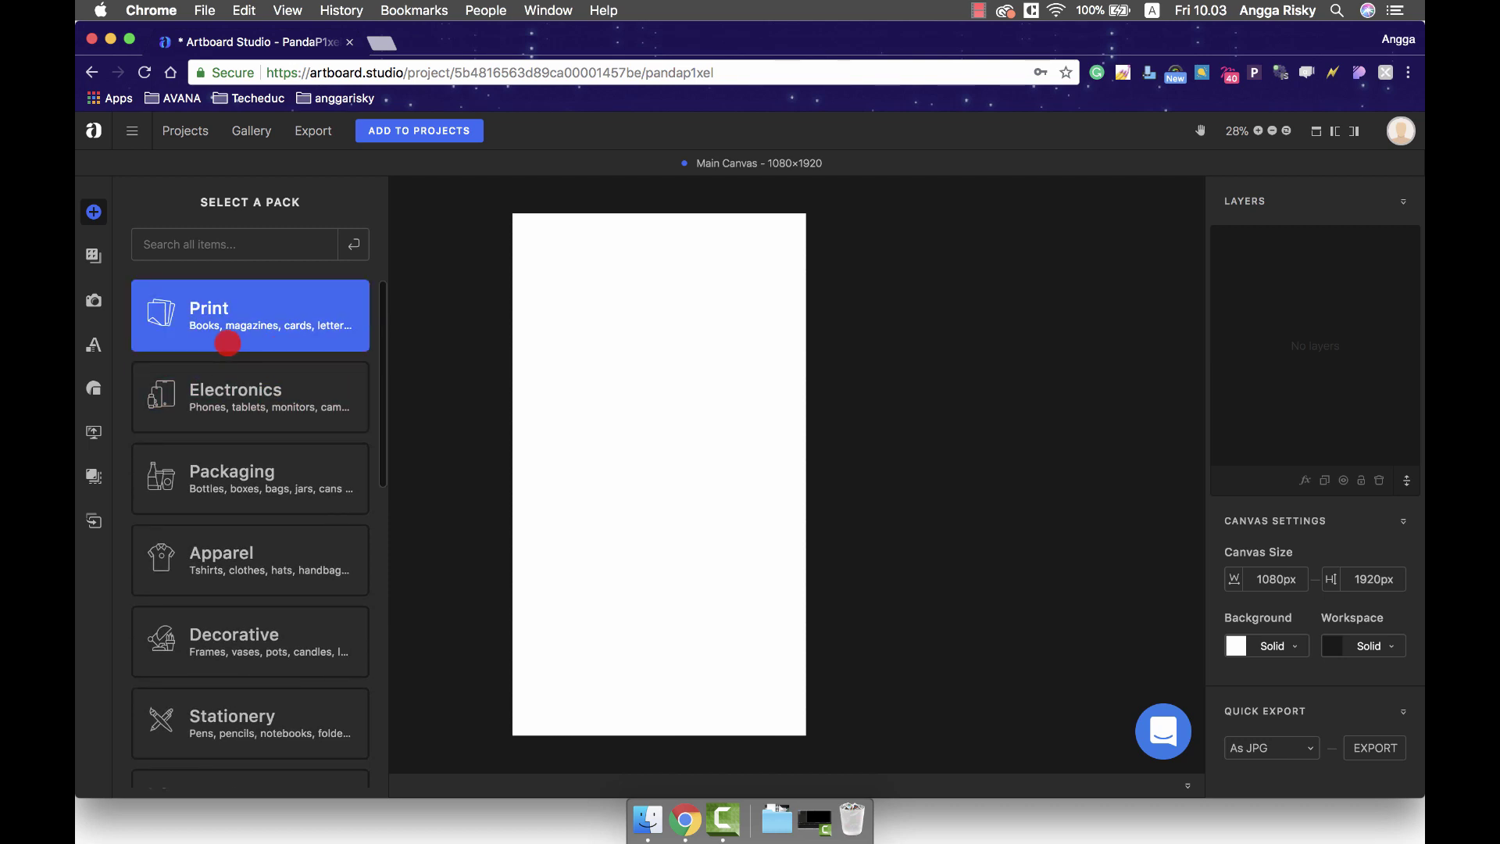
scroll(226, 335, down, 3)
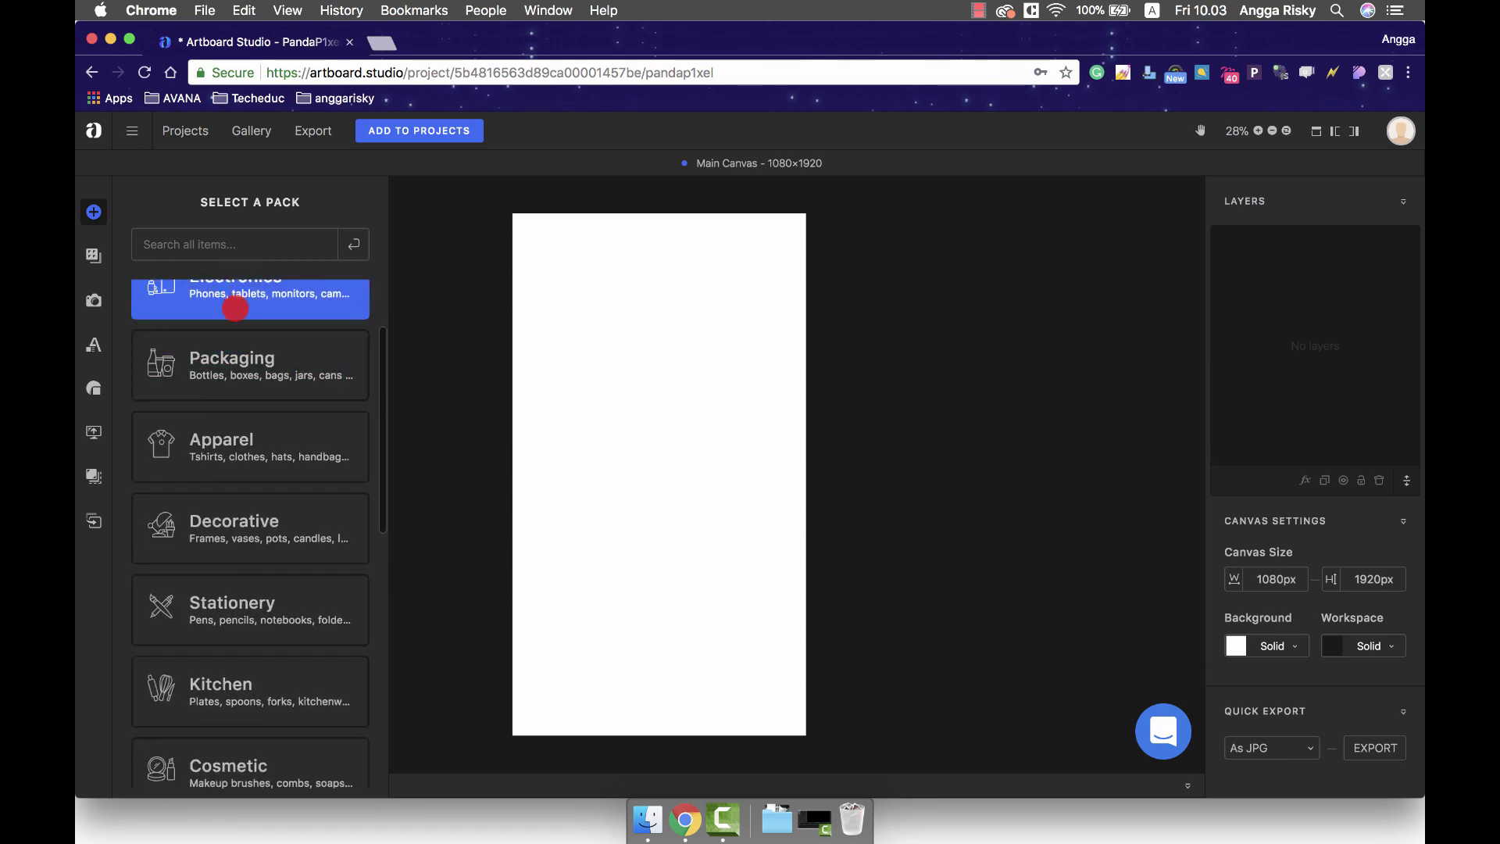
scroll(226, 375, down, 2)
scroll(225, 372, down, 6)
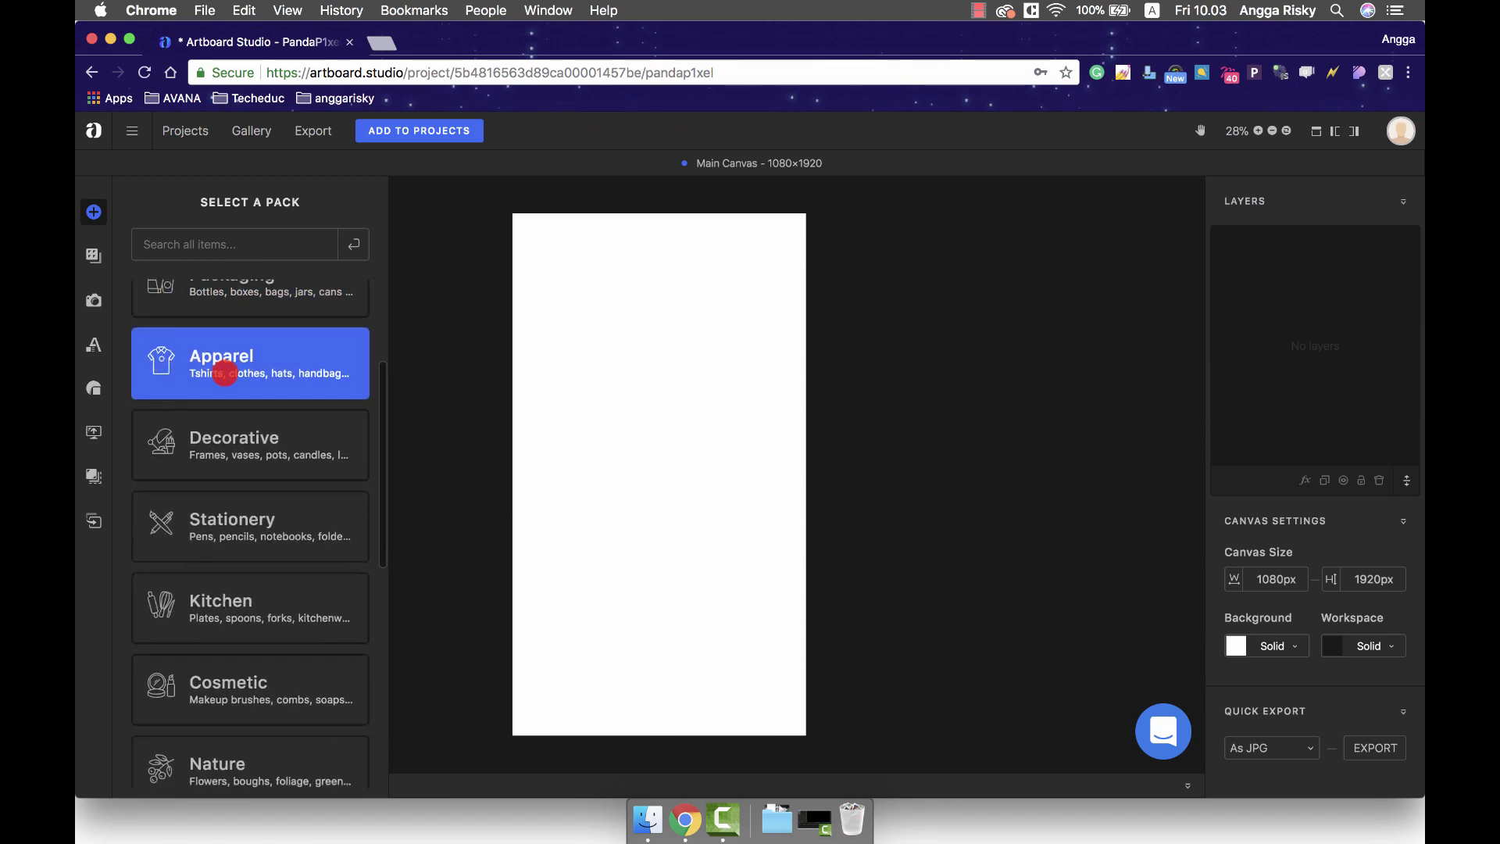
scroll(225, 373, down, 10)
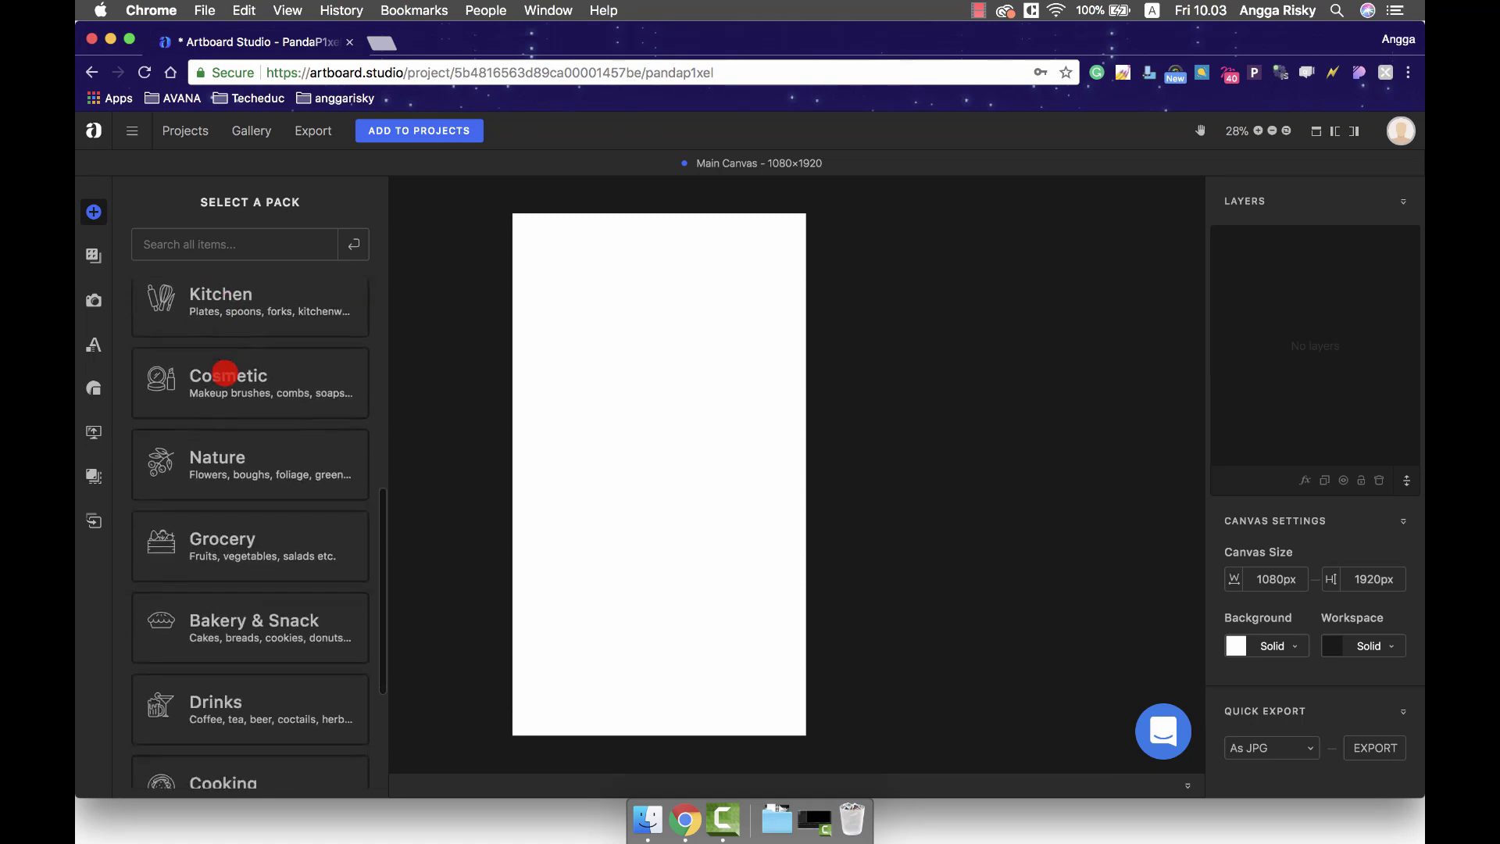
scroll(225, 373, up, 15)
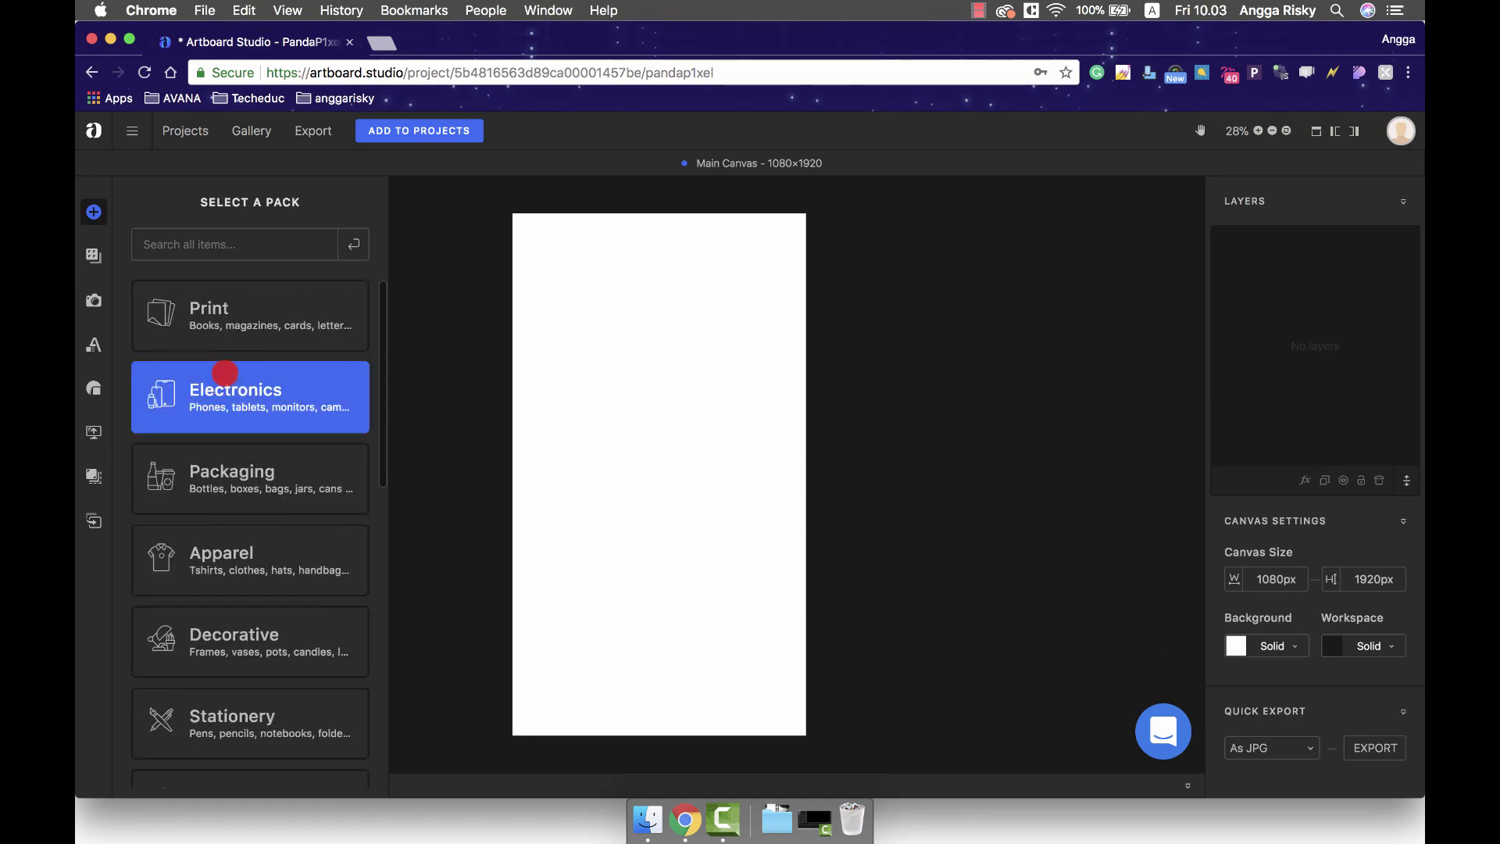
scroll(221, 378, down, 5)
click(214, 441)
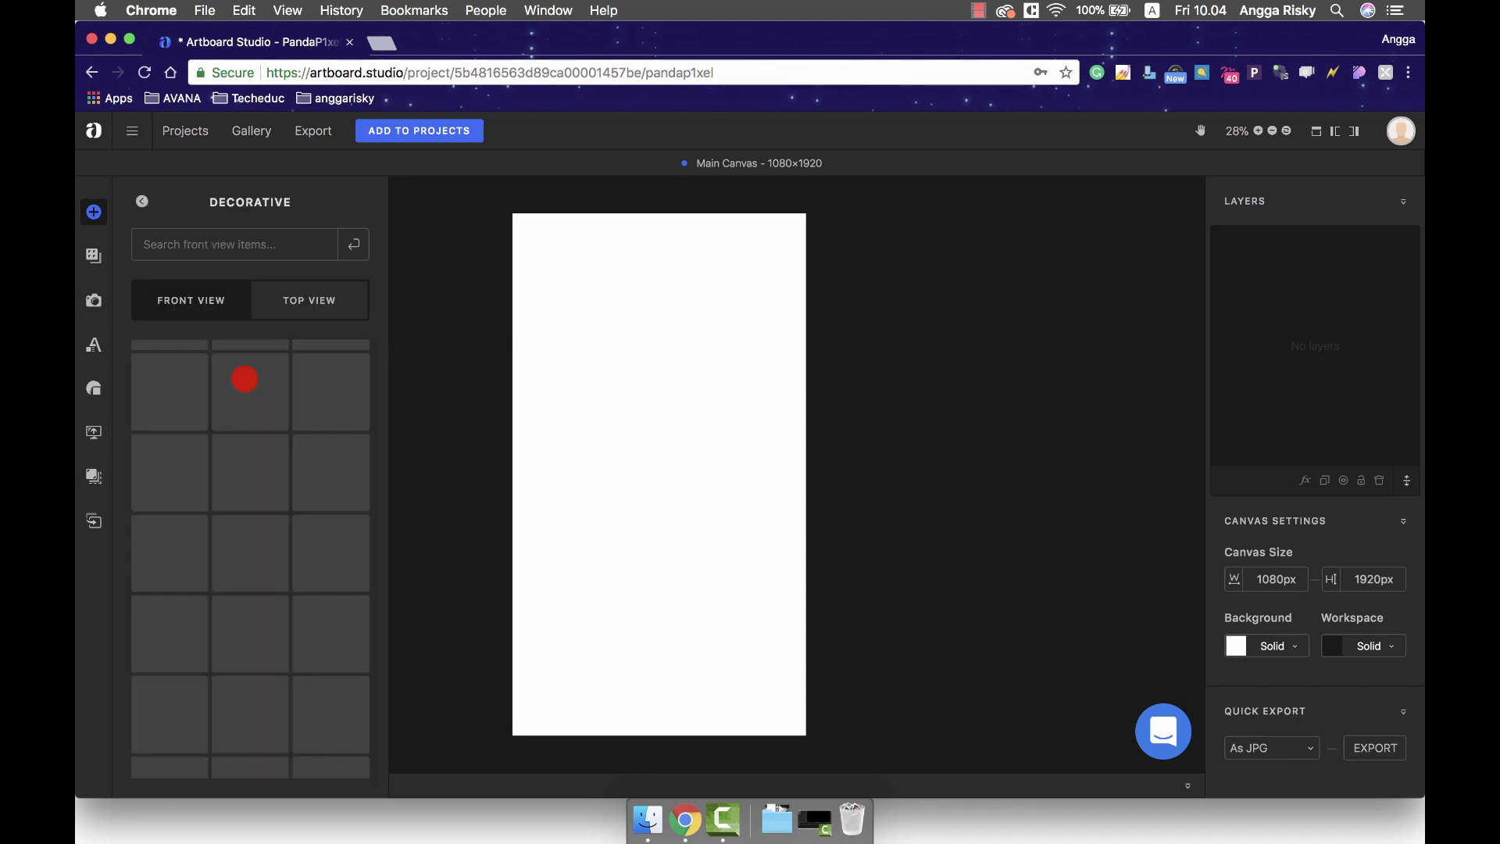
Step: Examine the Decorative pack's front view items and scan through its top view items
scroll(245, 375, up, 4)
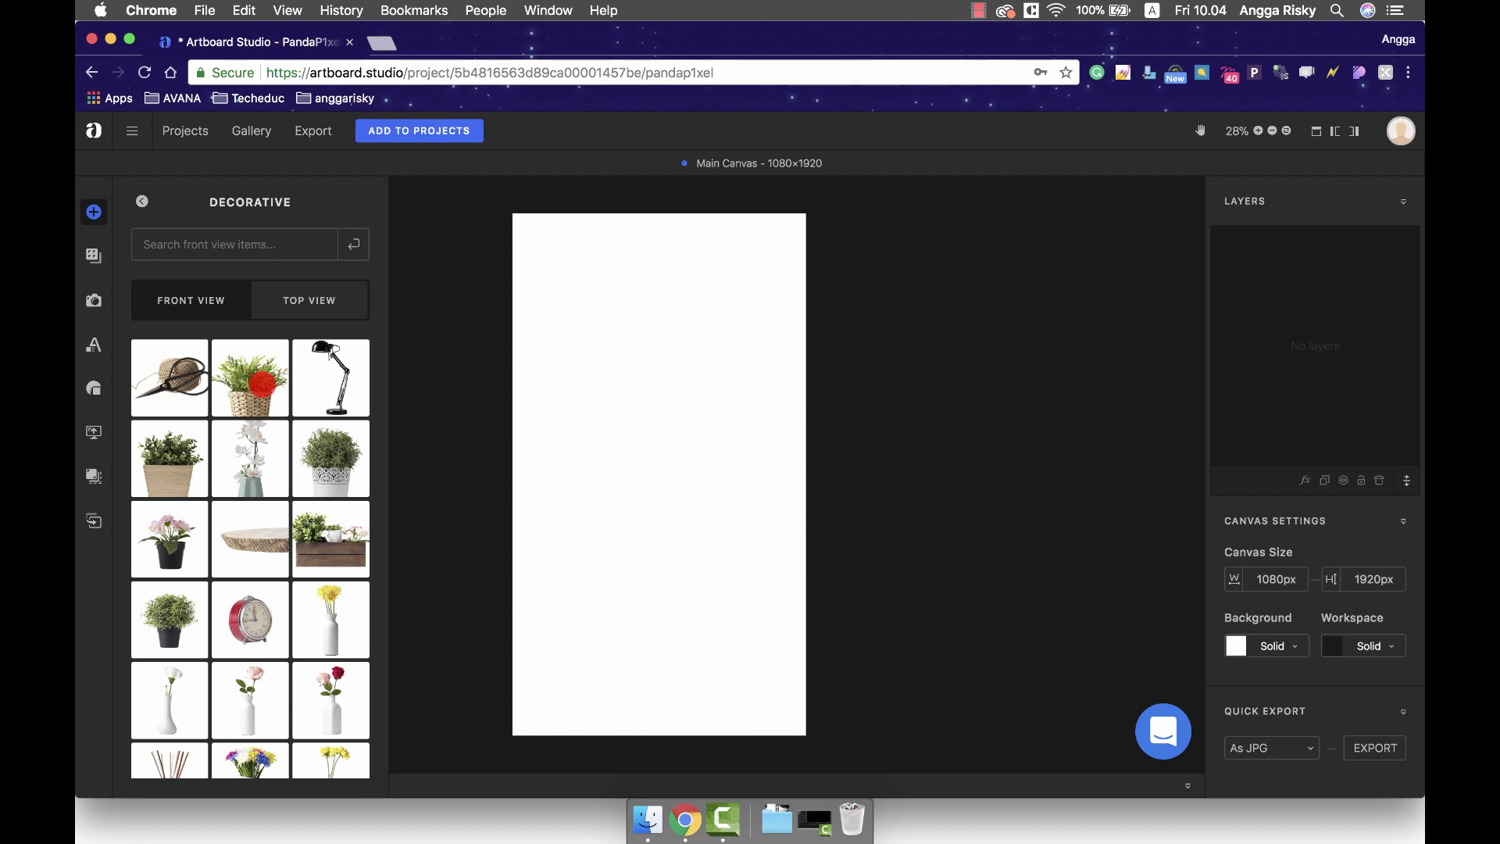
click(322, 300)
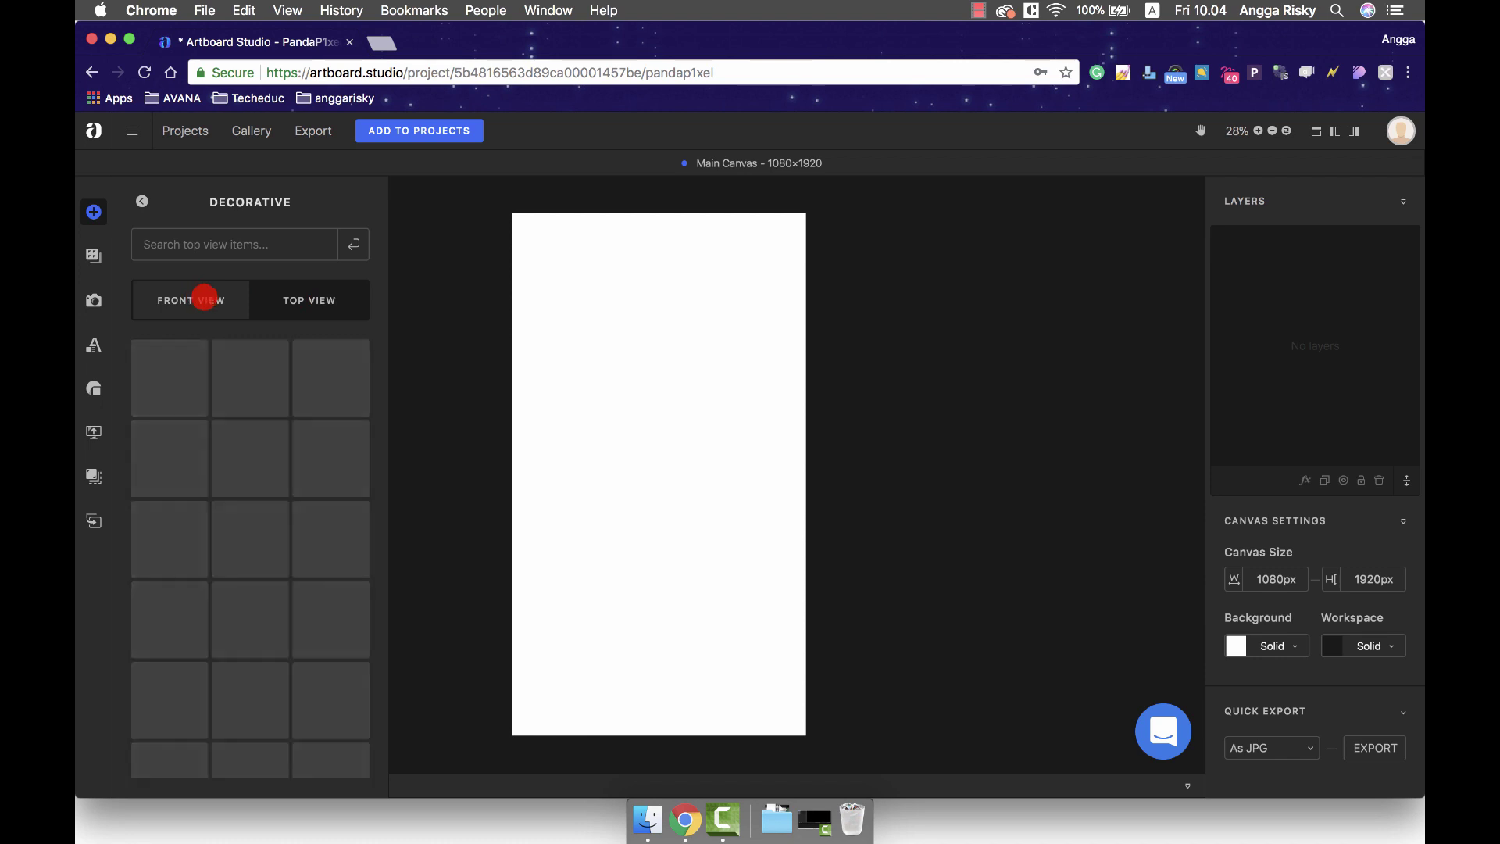
scroll(268, 401, down, 2)
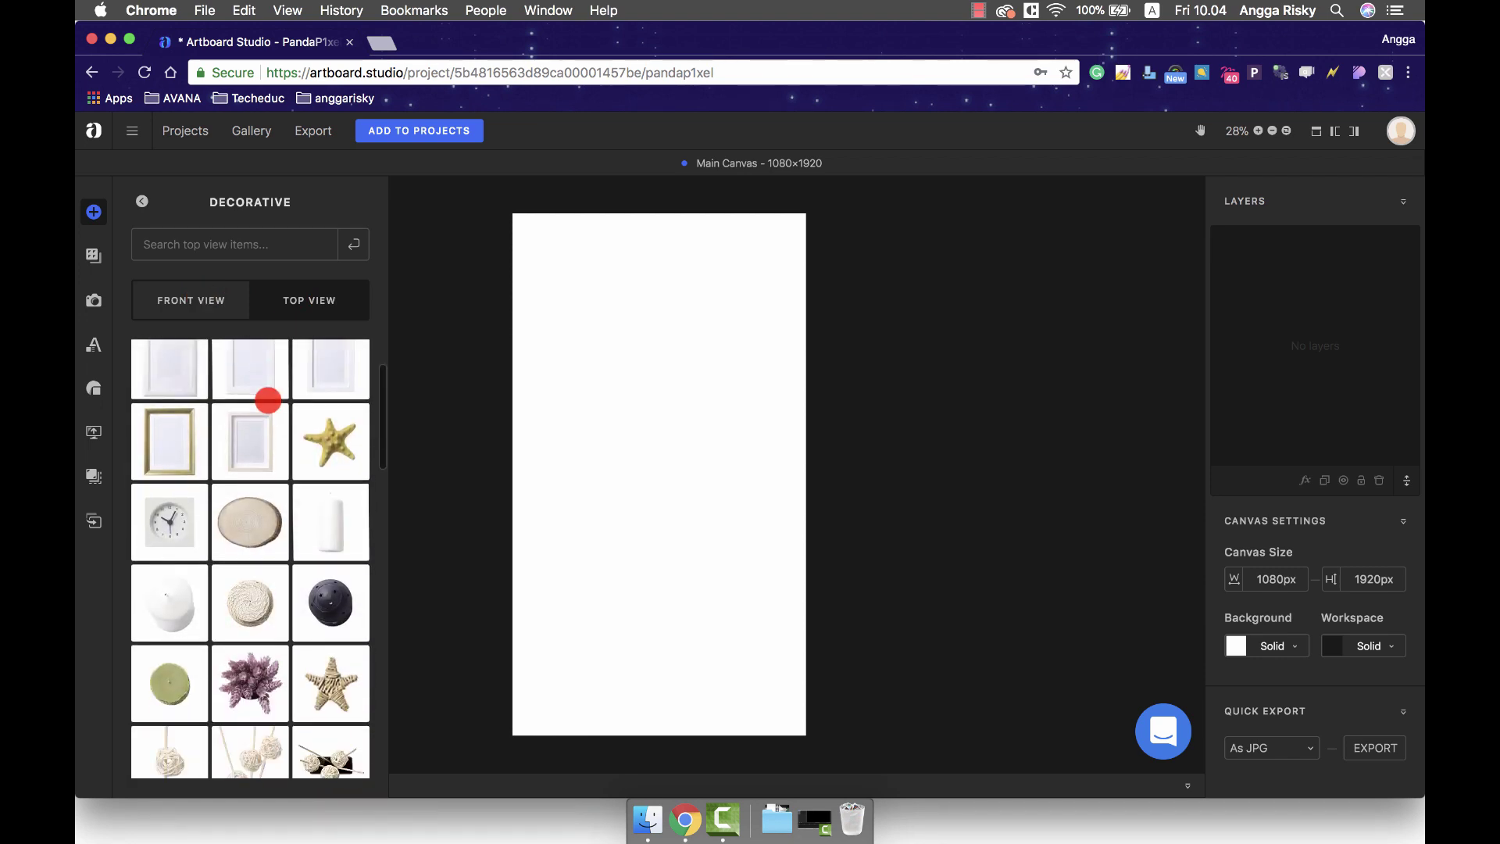
scroll(268, 401, up, 2)
scroll(268, 400, down, 10)
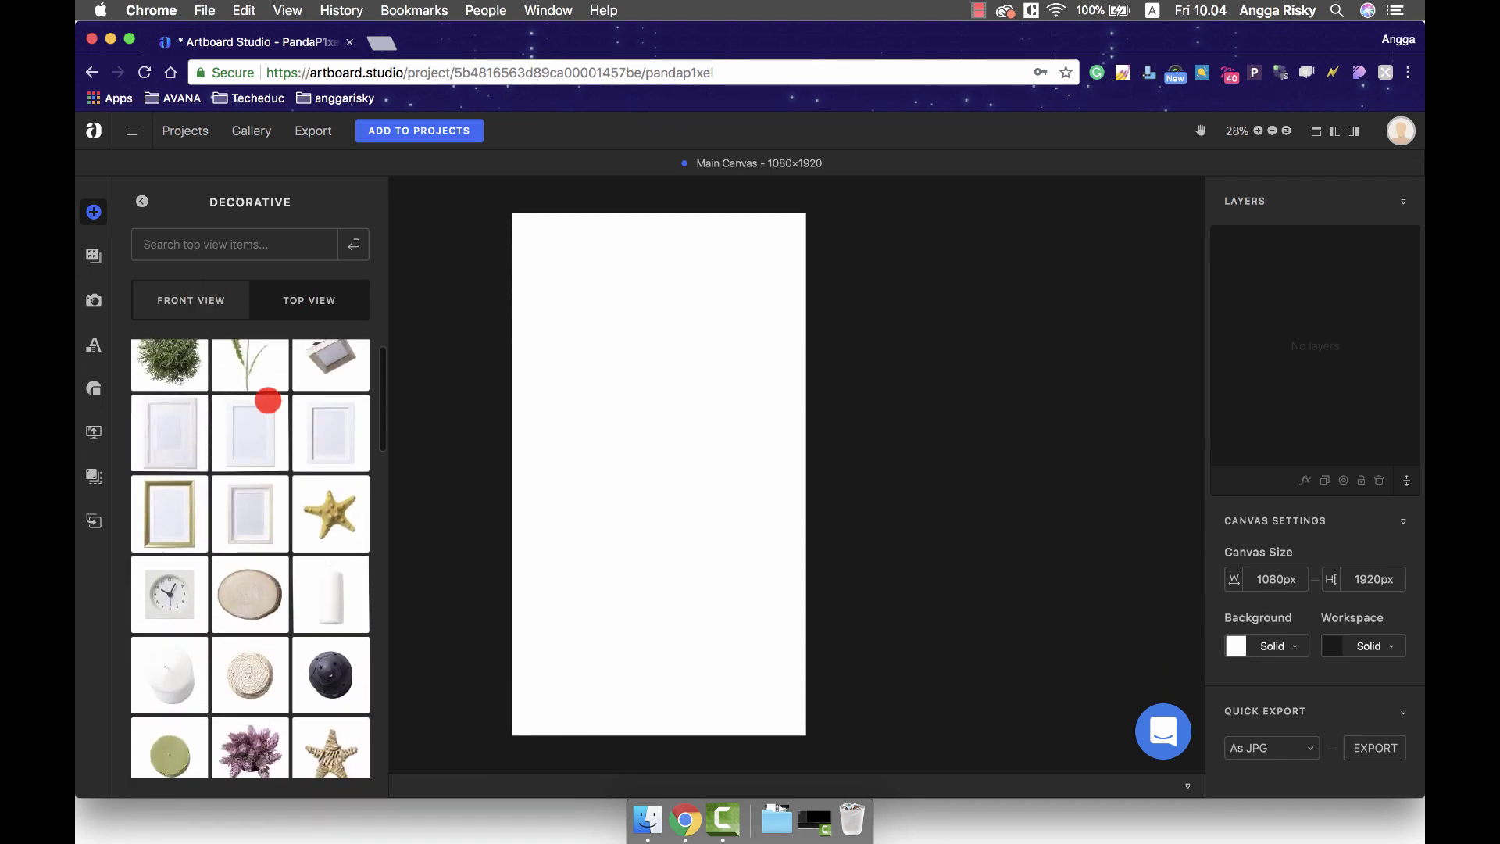
scroll(274, 481, down, 3)
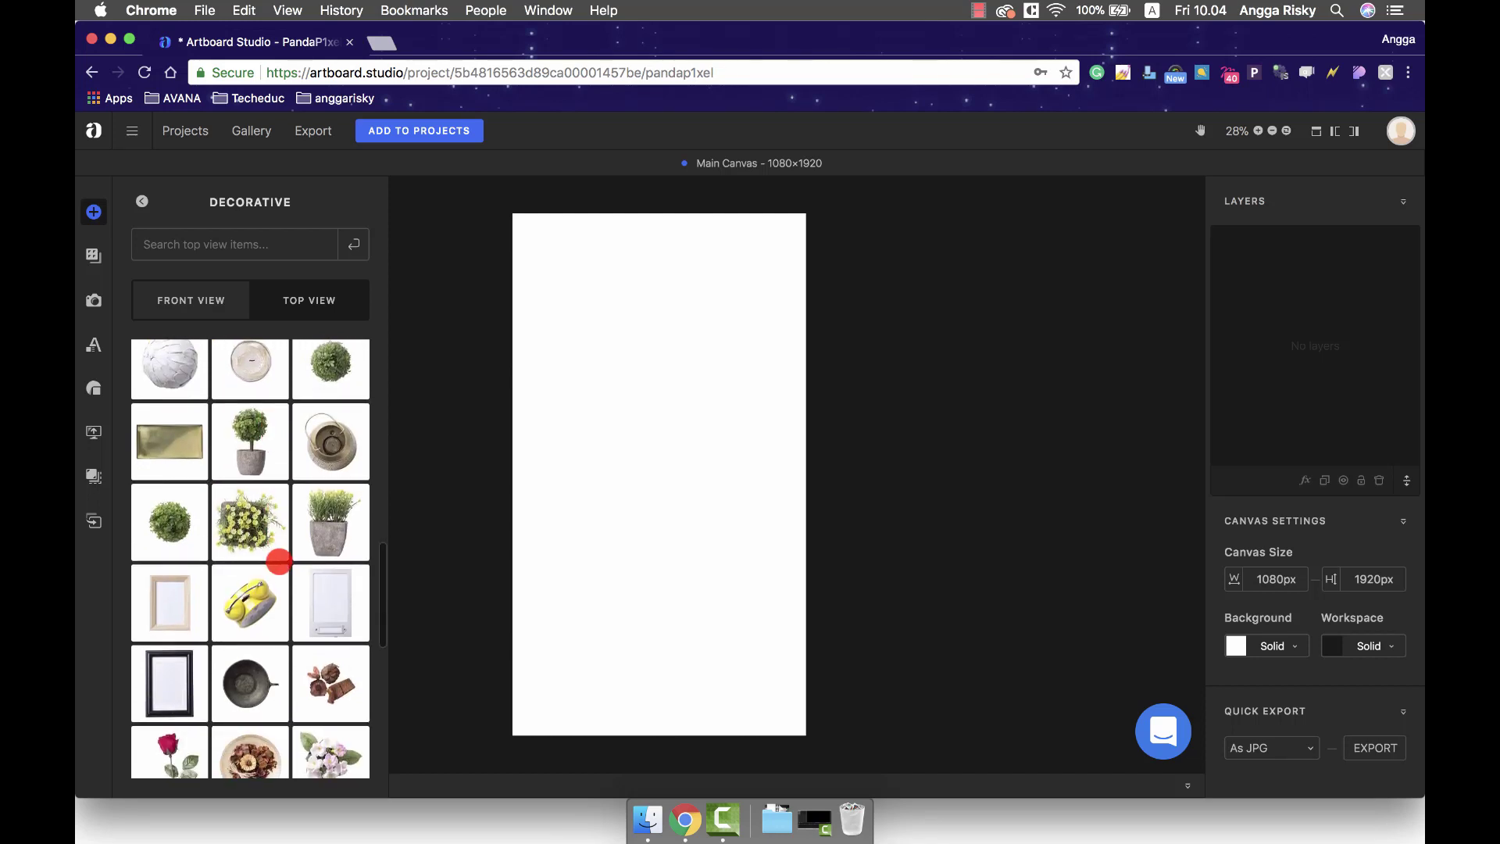
Step: Add the round potted Plant to the canvas, scale it to about 161%, and place it in the bottom-left corner of the artboard
drag(259, 418, 656, 356)
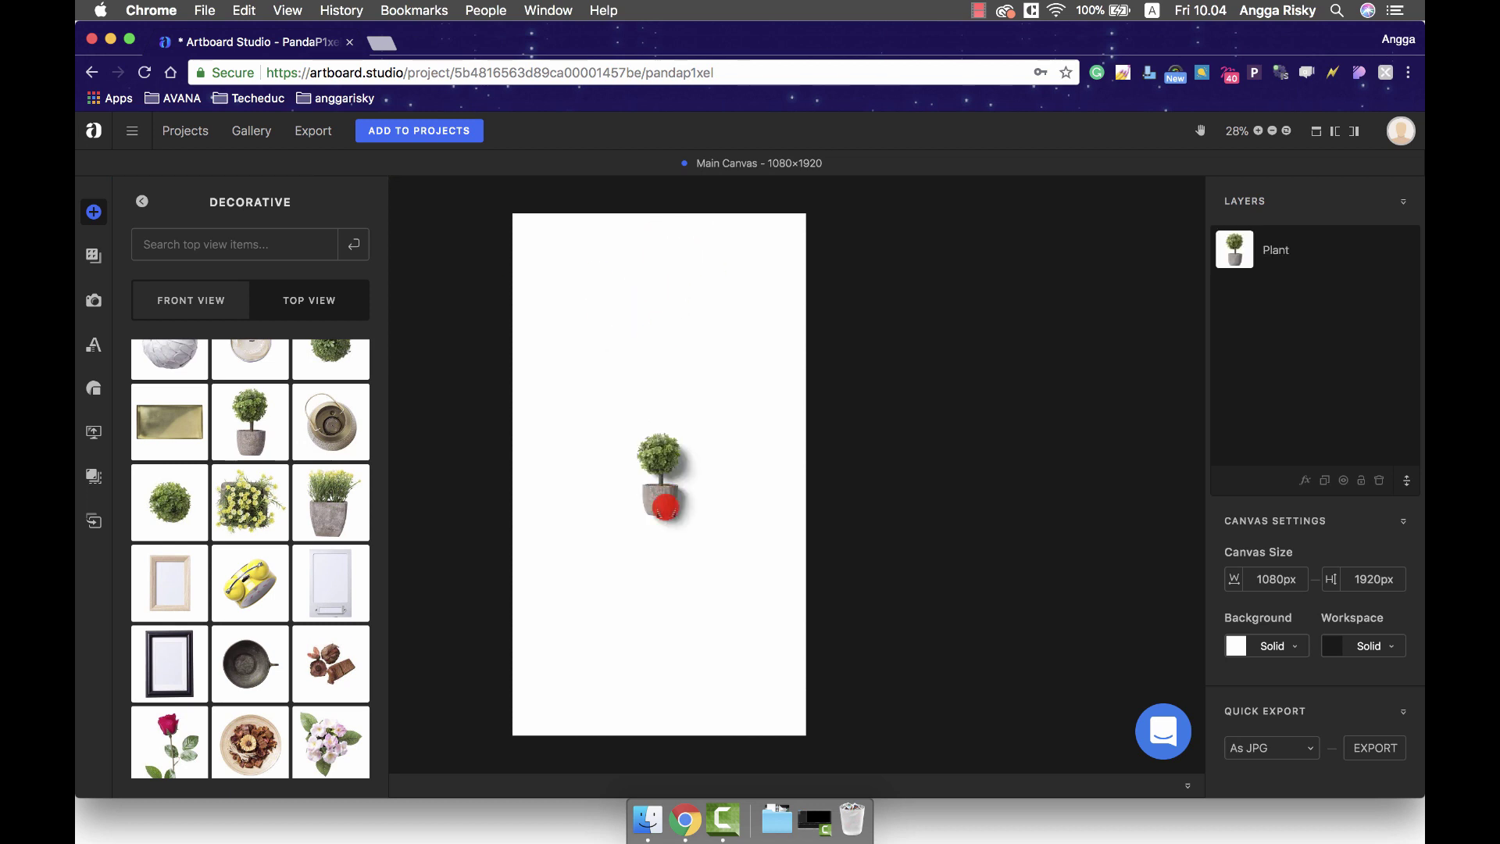
click(663, 504)
drag(633, 542, 570, 672)
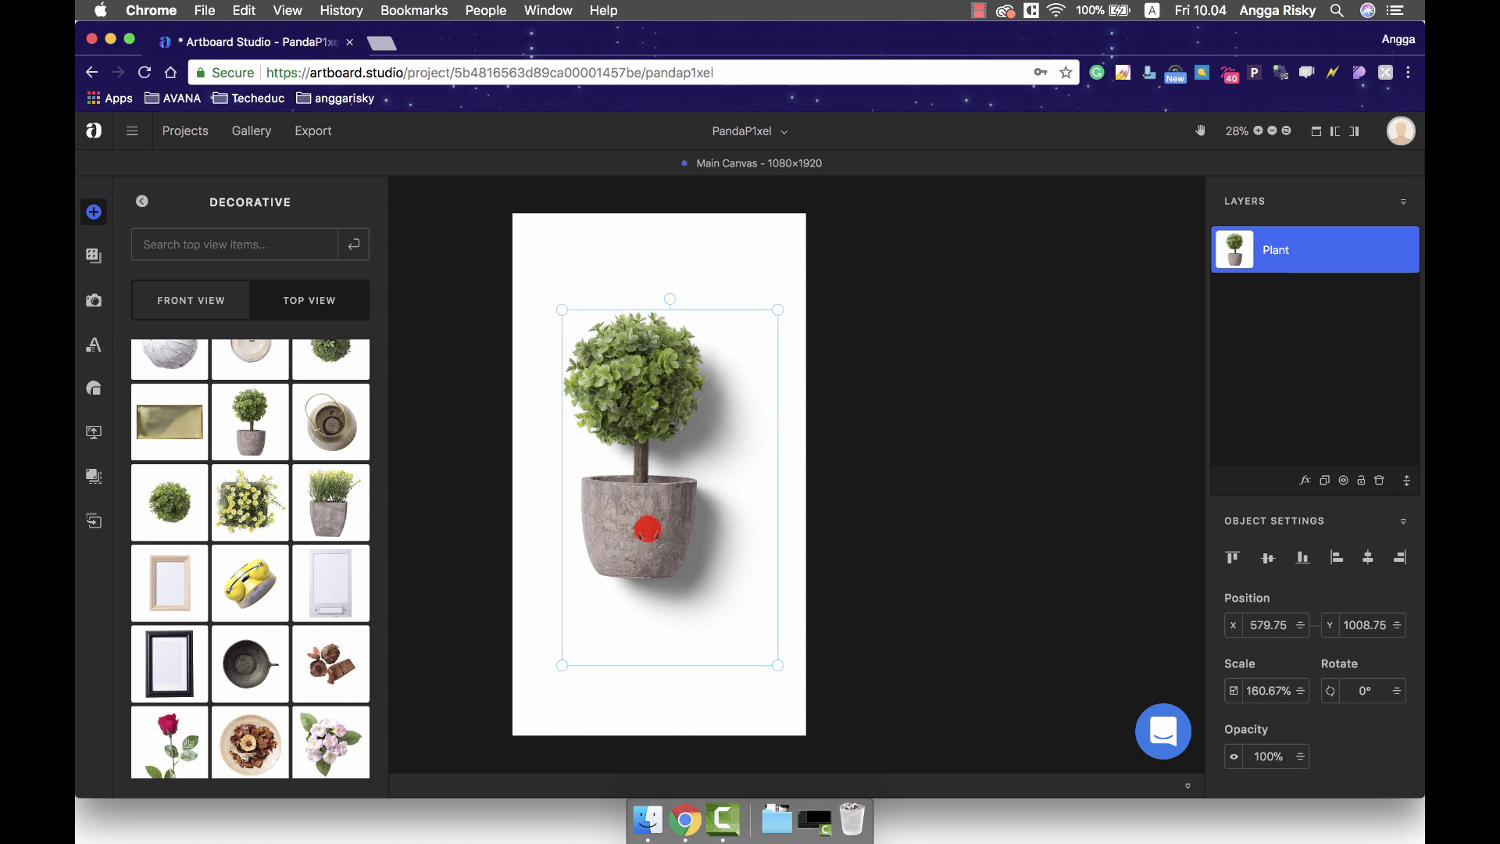
drag(619, 518, 546, 724)
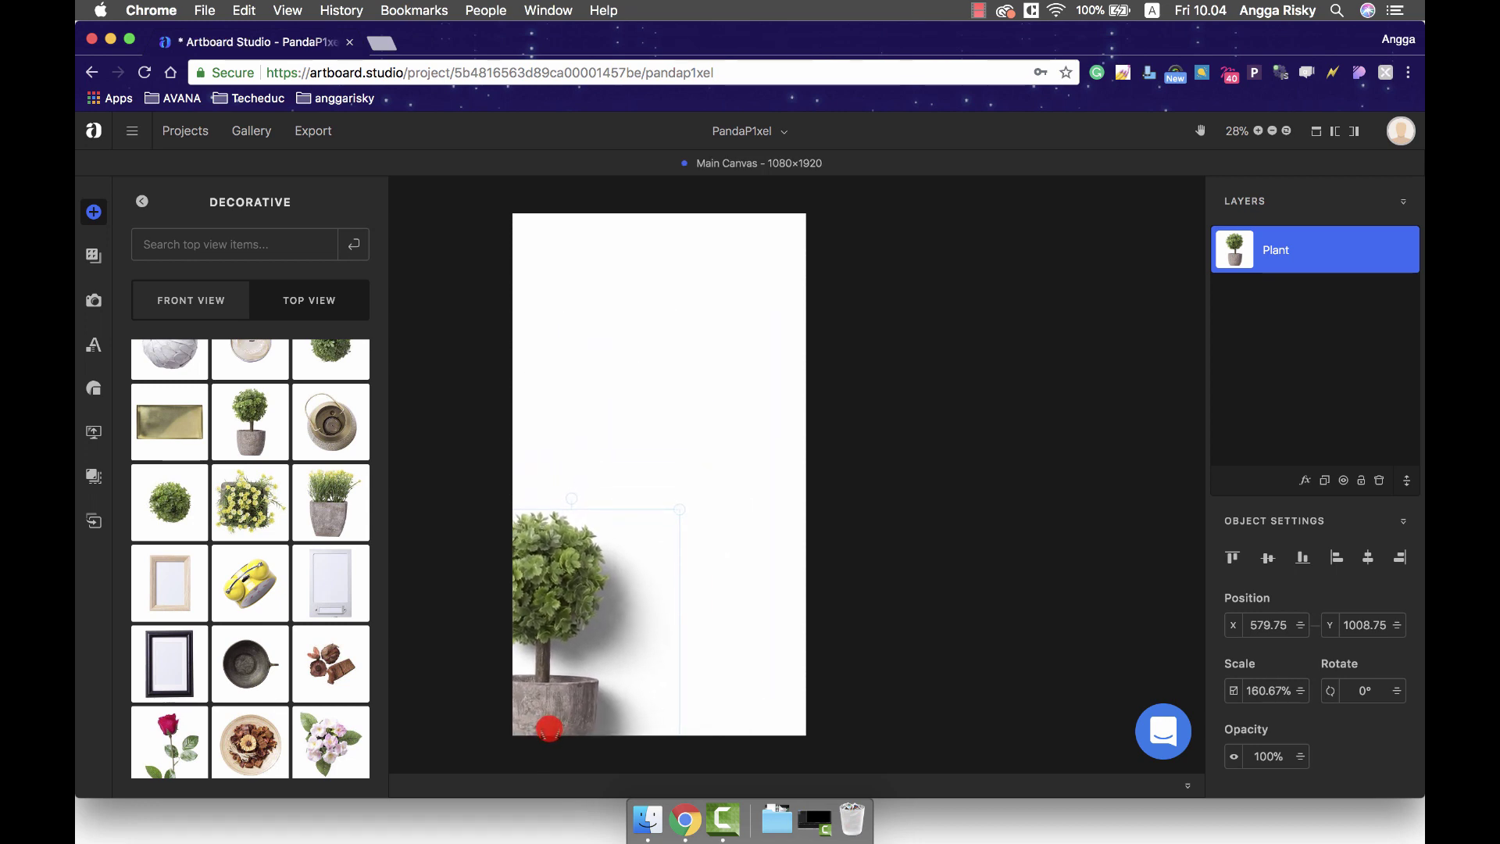
click(797, 512)
click(545, 574)
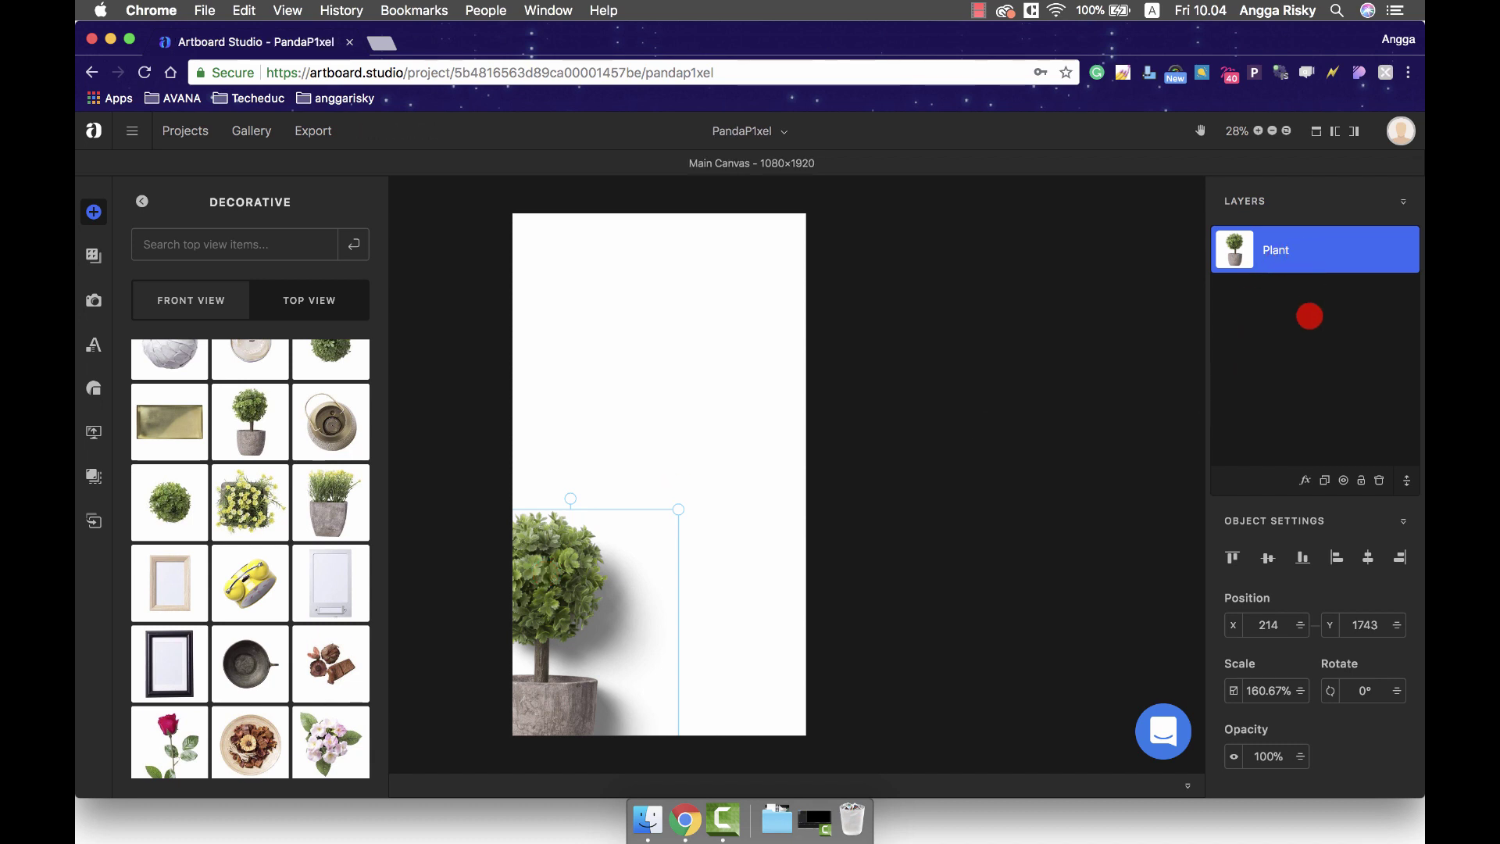
Step: Try the vertical and horizontal alignment options on the plant, including centre, bottom, right, top and left
click(1399, 200)
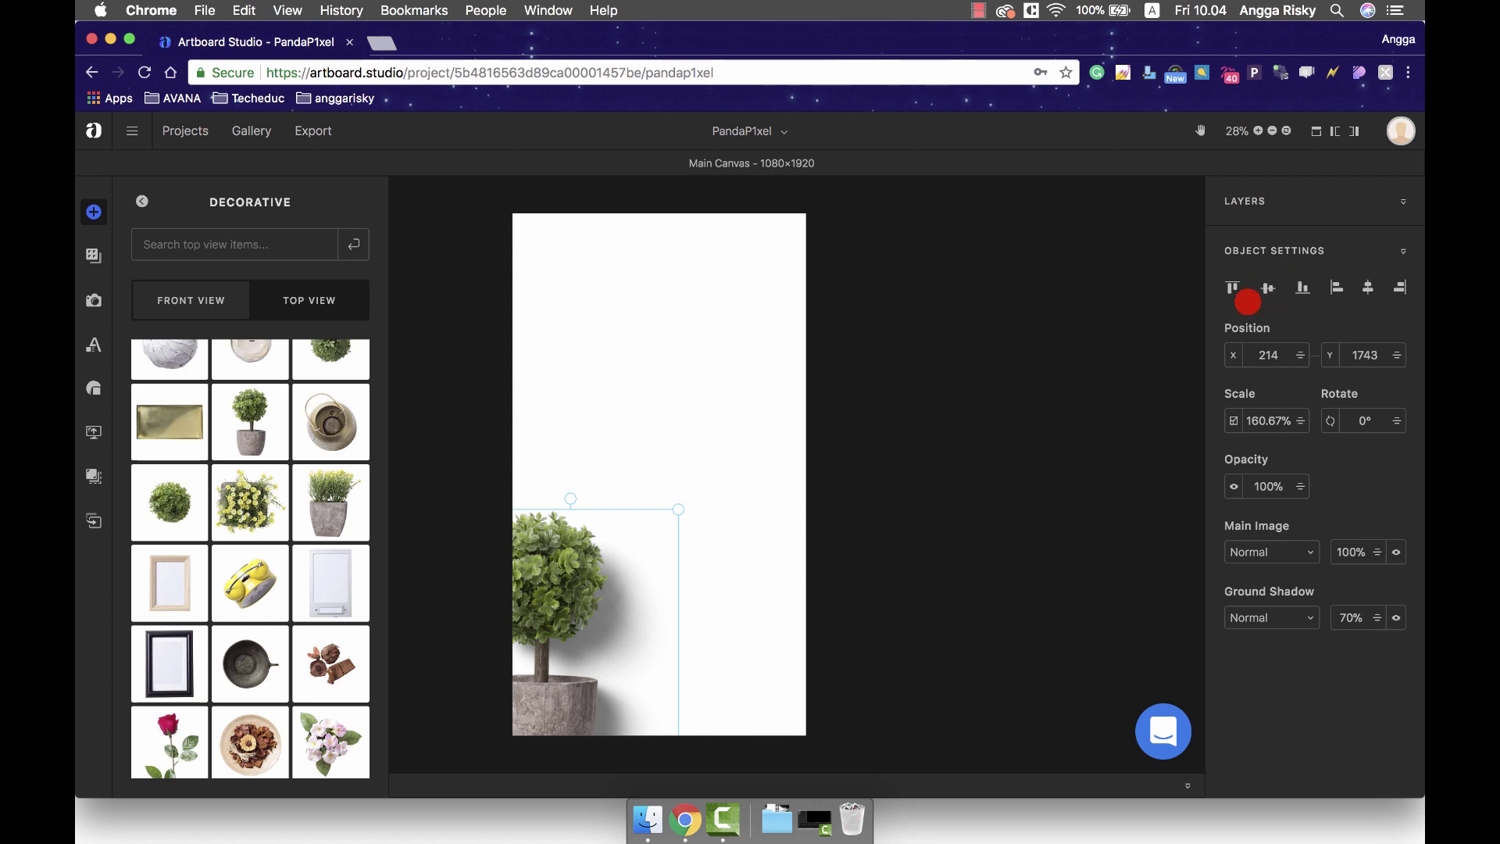
click(1267, 287)
click(1367, 285)
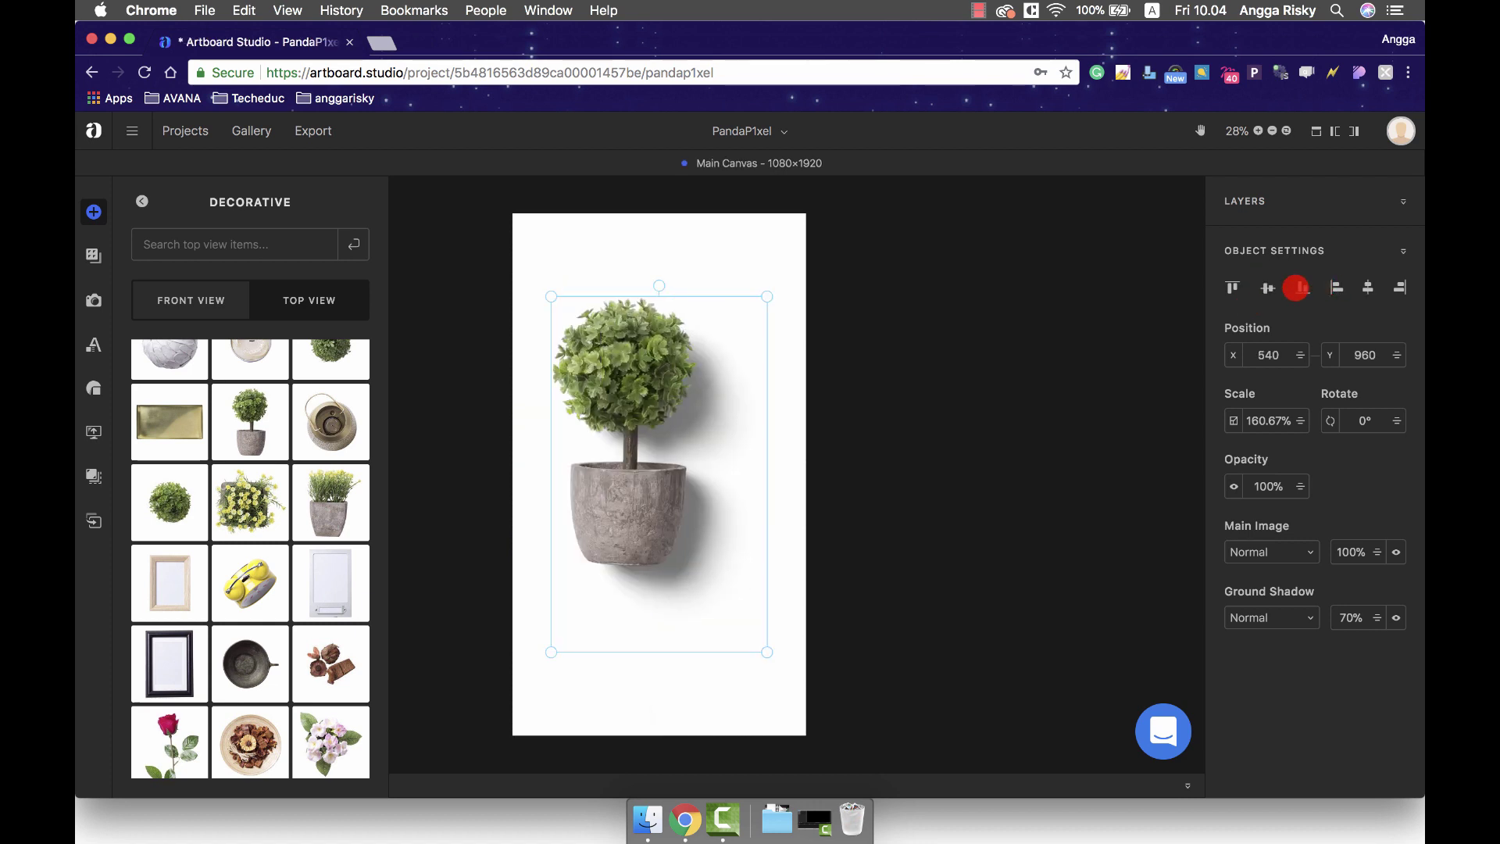
click(1301, 288)
click(1400, 287)
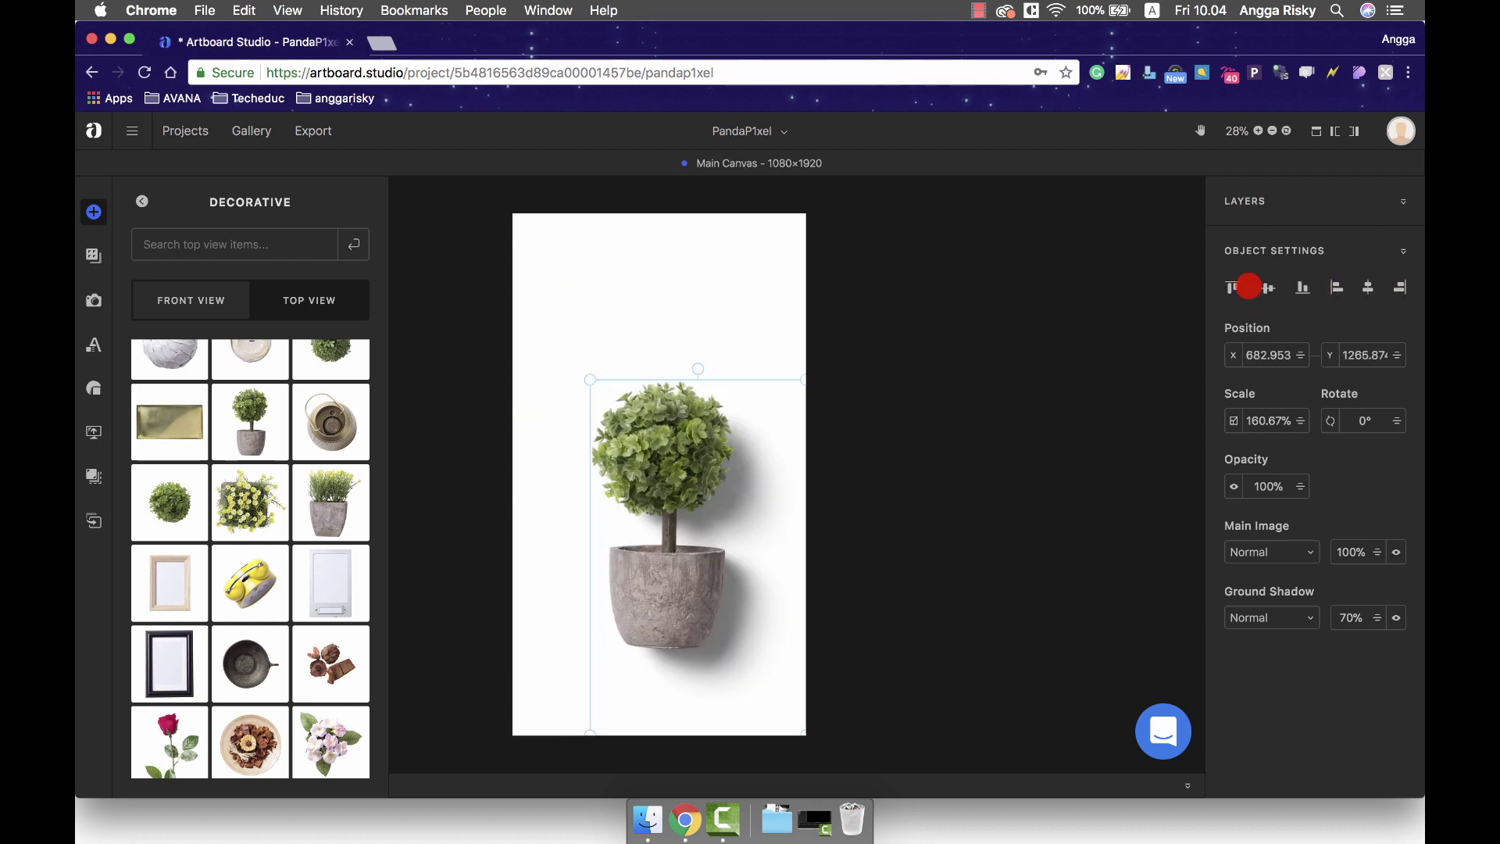
click(1232, 287)
click(1268, 287)
click(1337, 288)
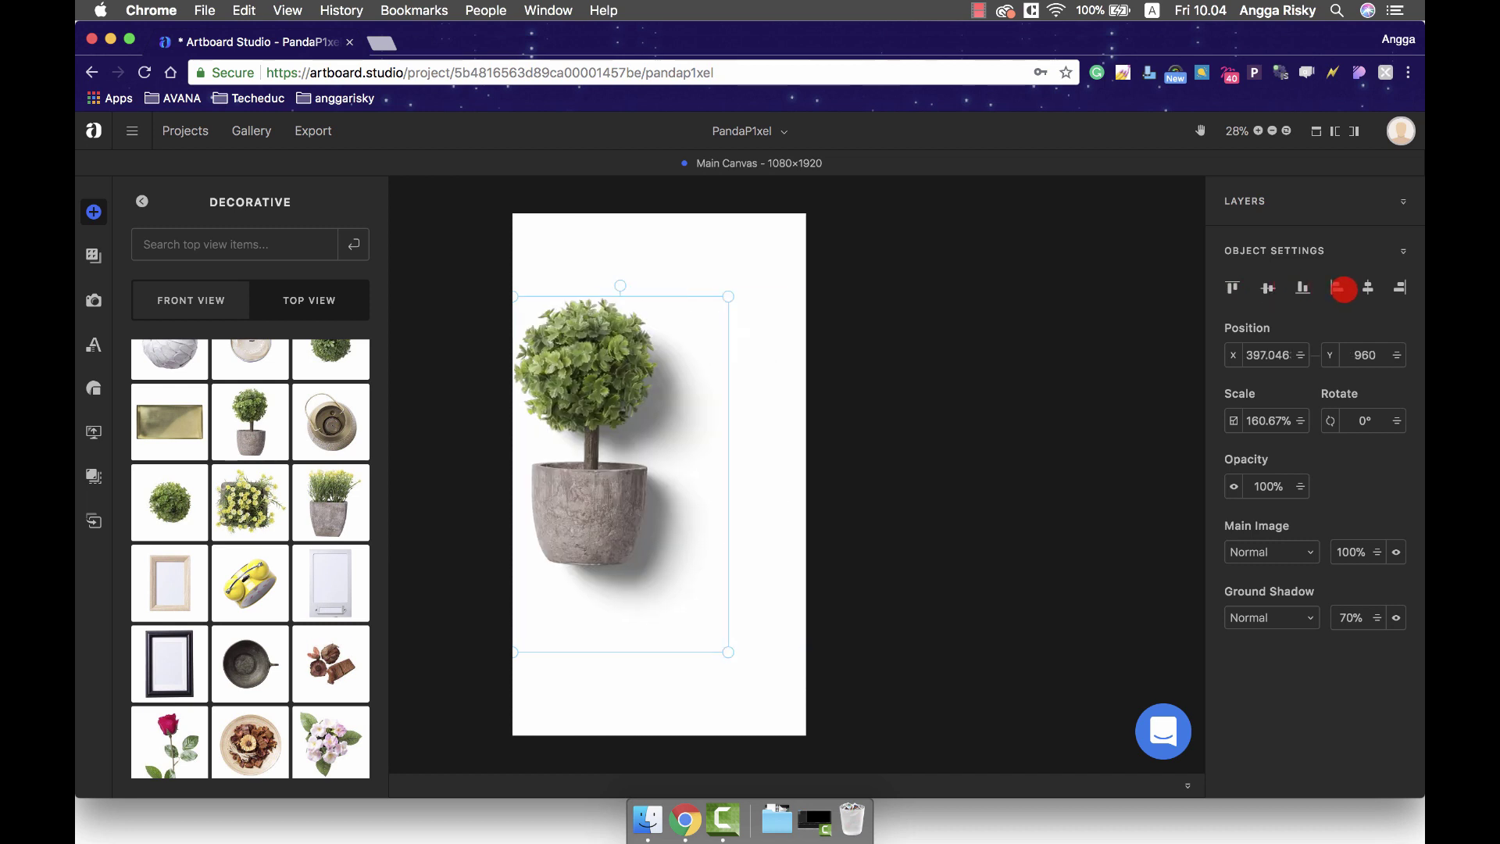
Step: Move the plant back to the artboard's bottom-left corner at about X 259, Y 1667, and expand the layer list again
drag(693, 435, 575, 581)
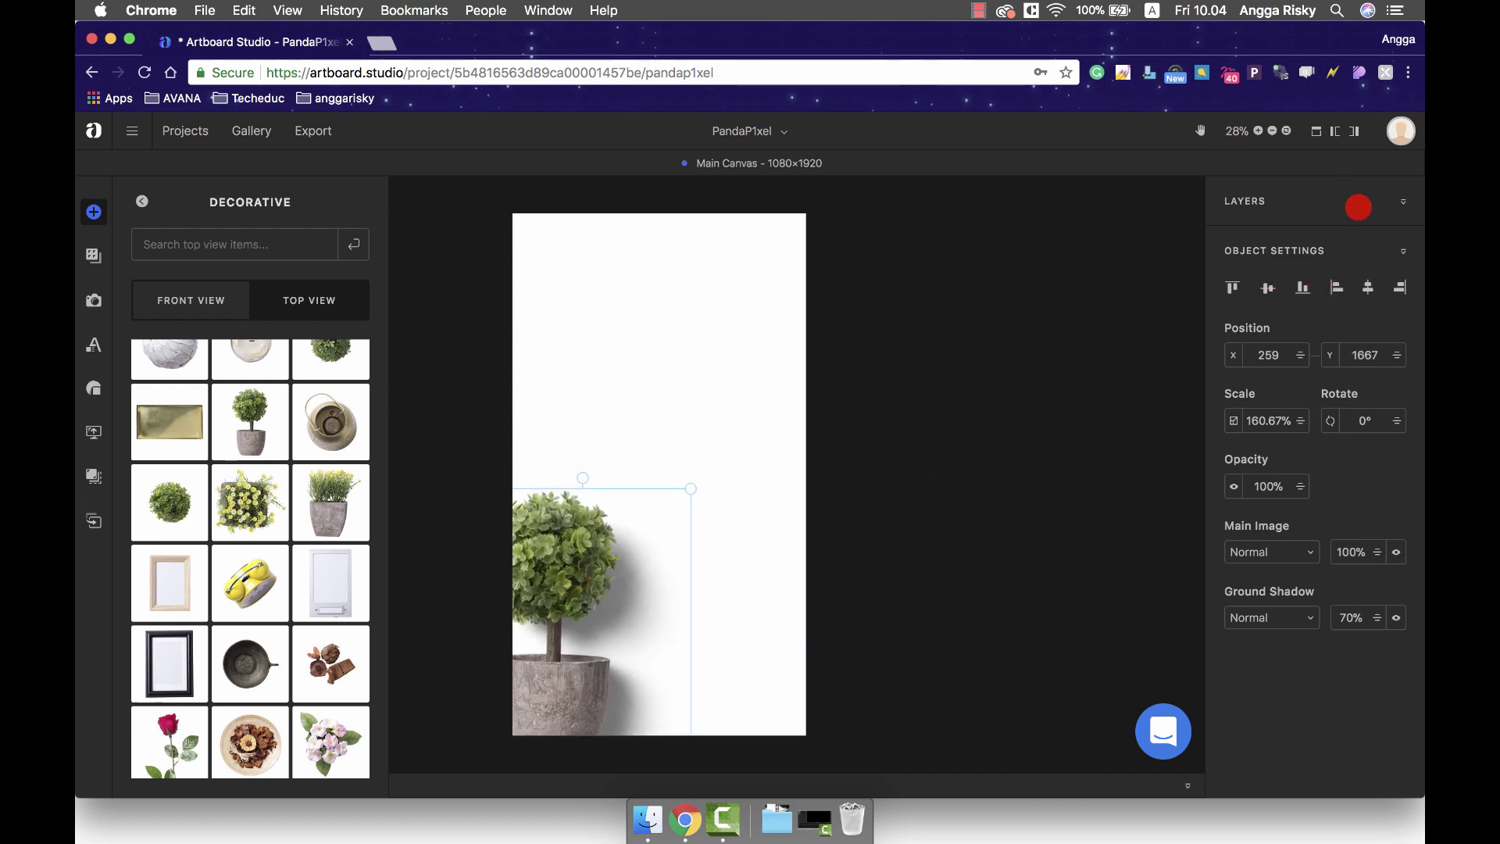
click(1404, 201)
click(866, 443)
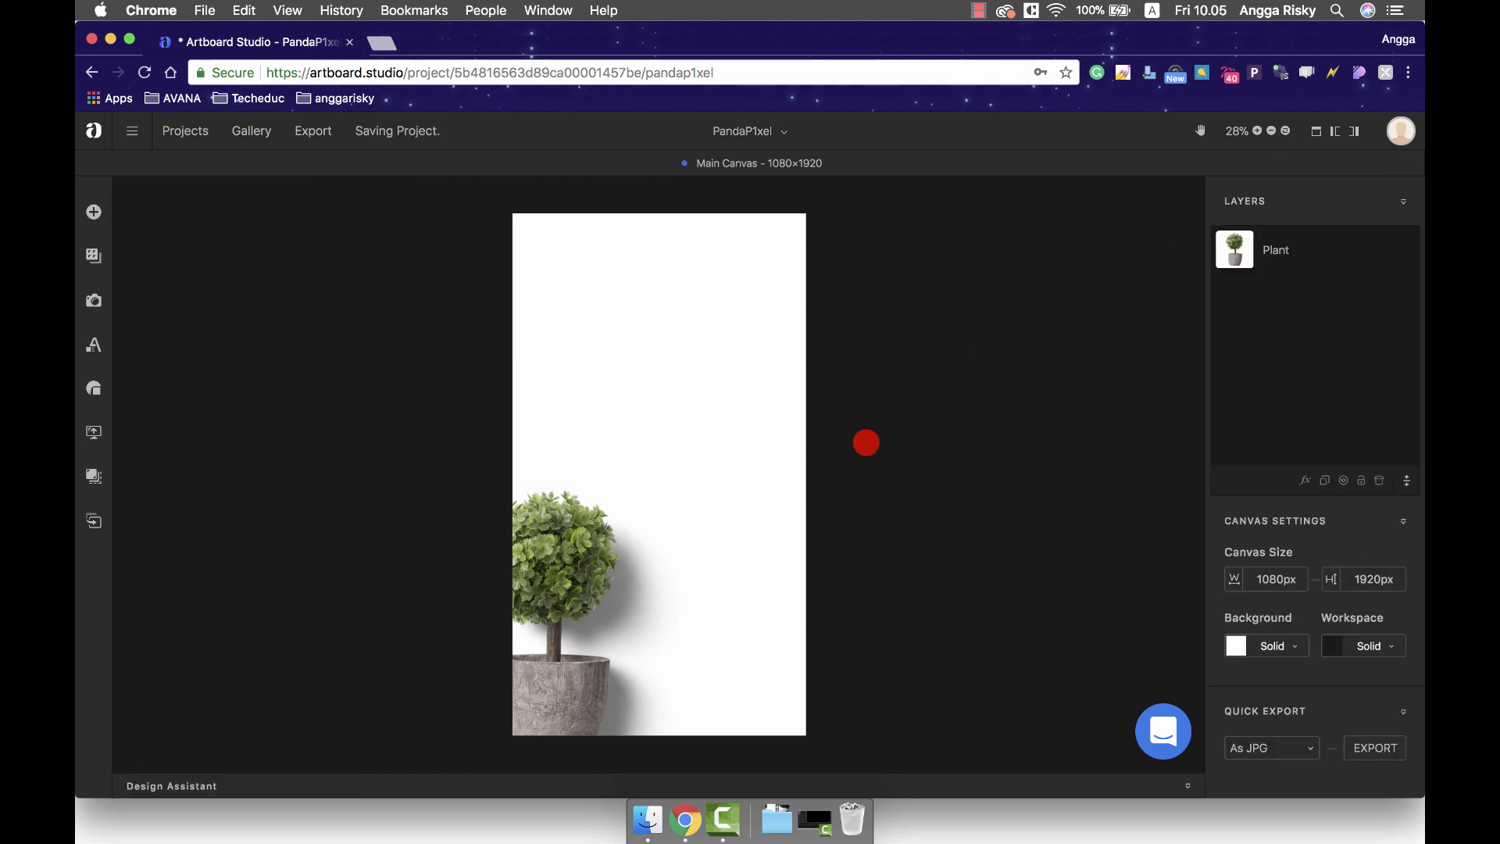
click(1296, 249)
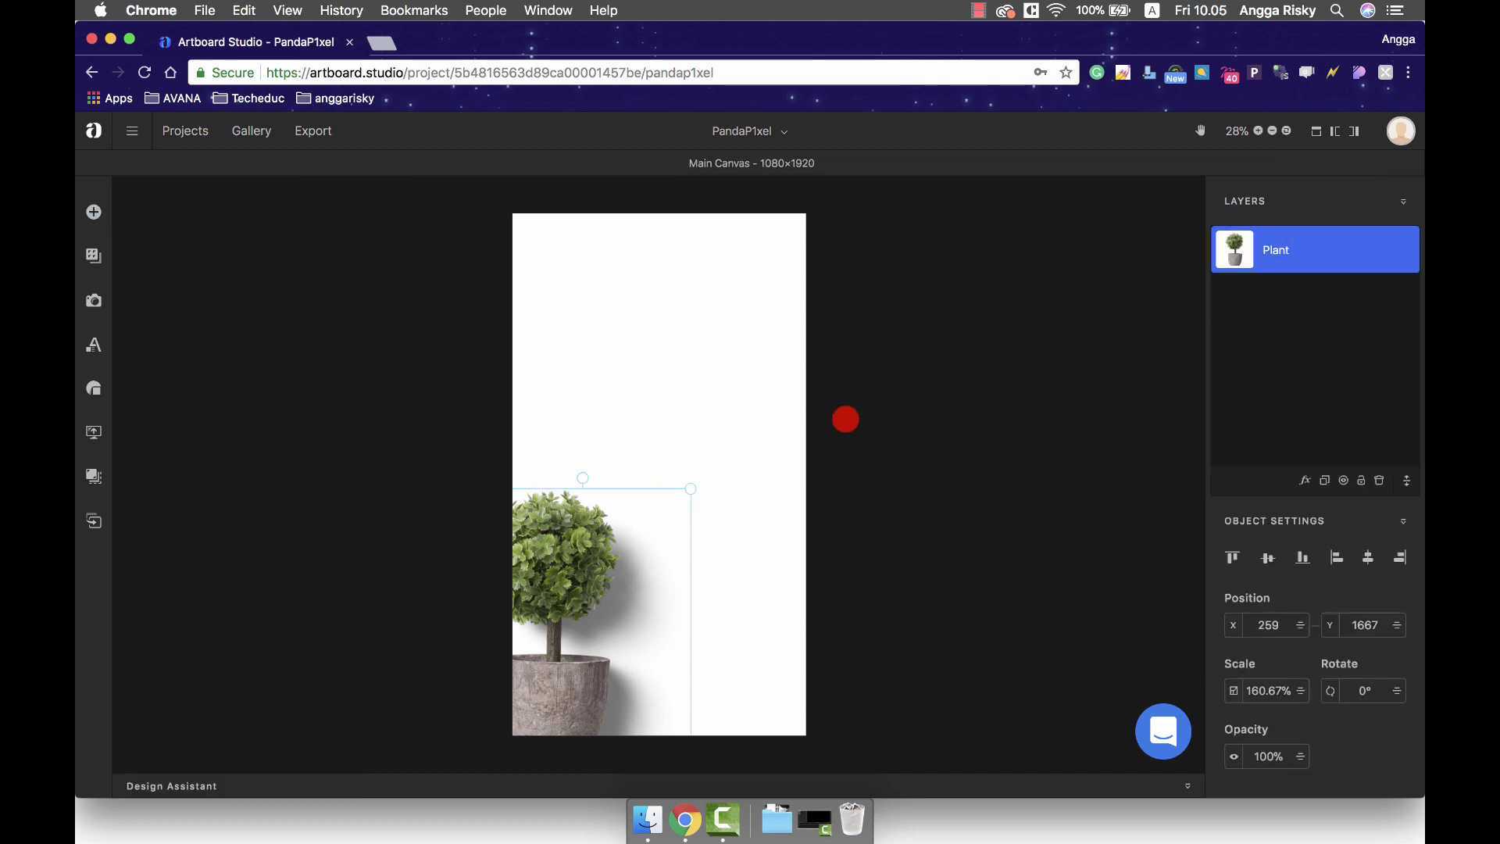
click(845, 420)
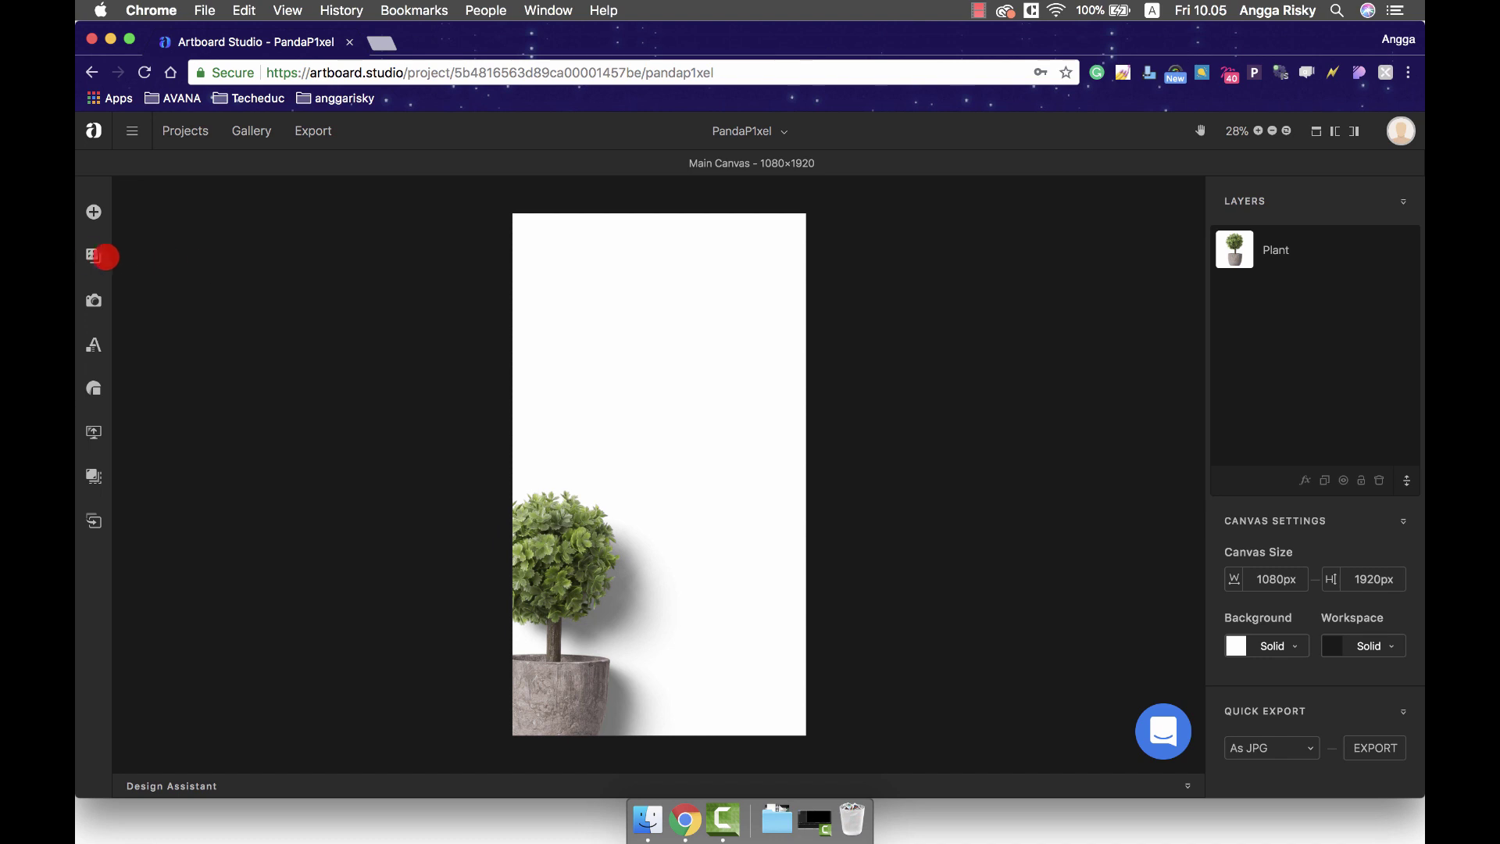
Step: Add the Concrete Wall background from the front view surfaces of the Stone pack
click(94, 256)
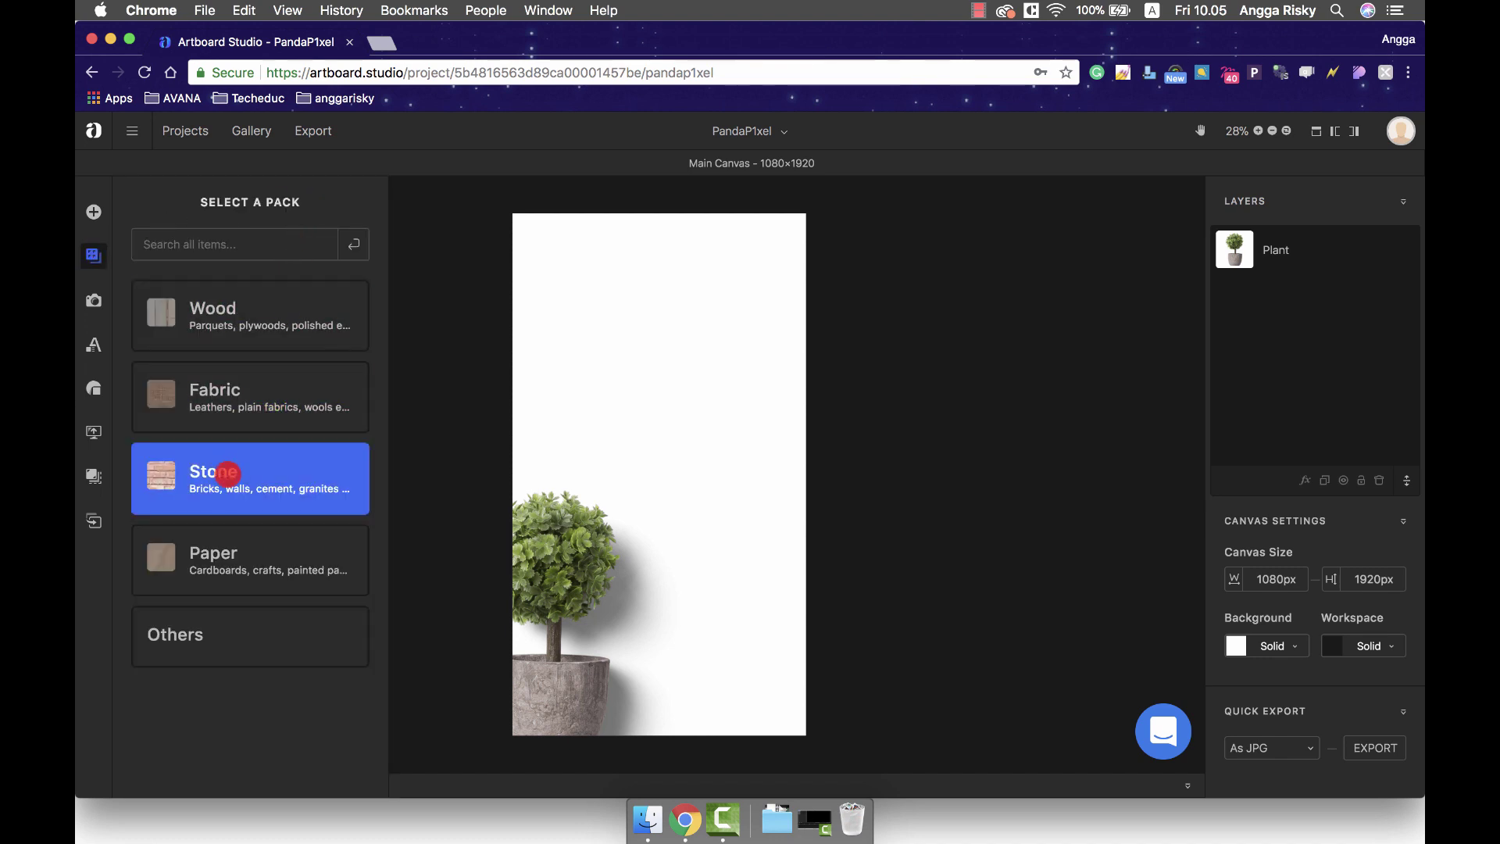
click(227, 474)
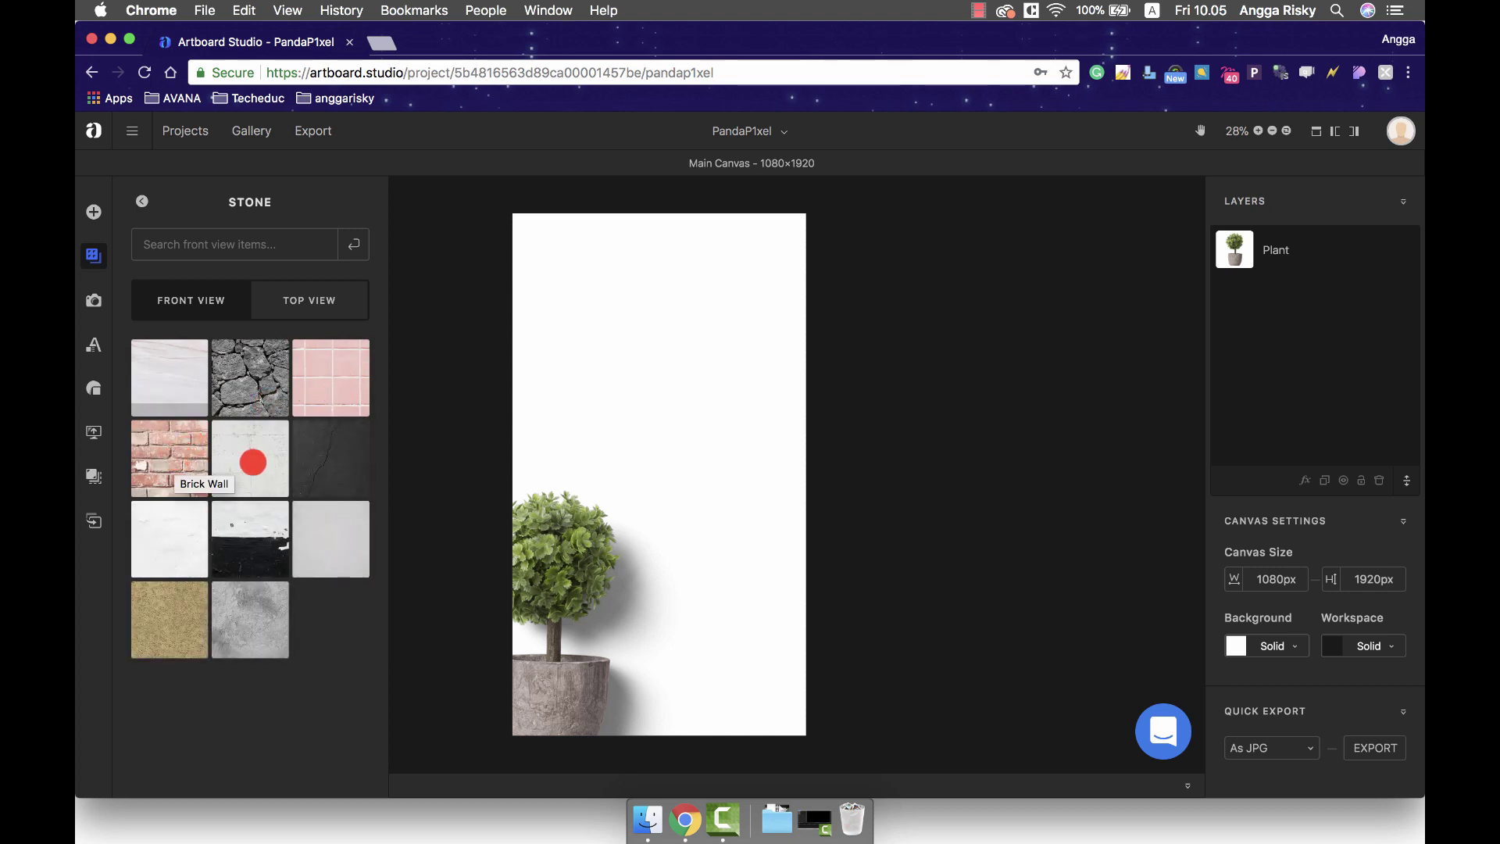
click(252, 463)
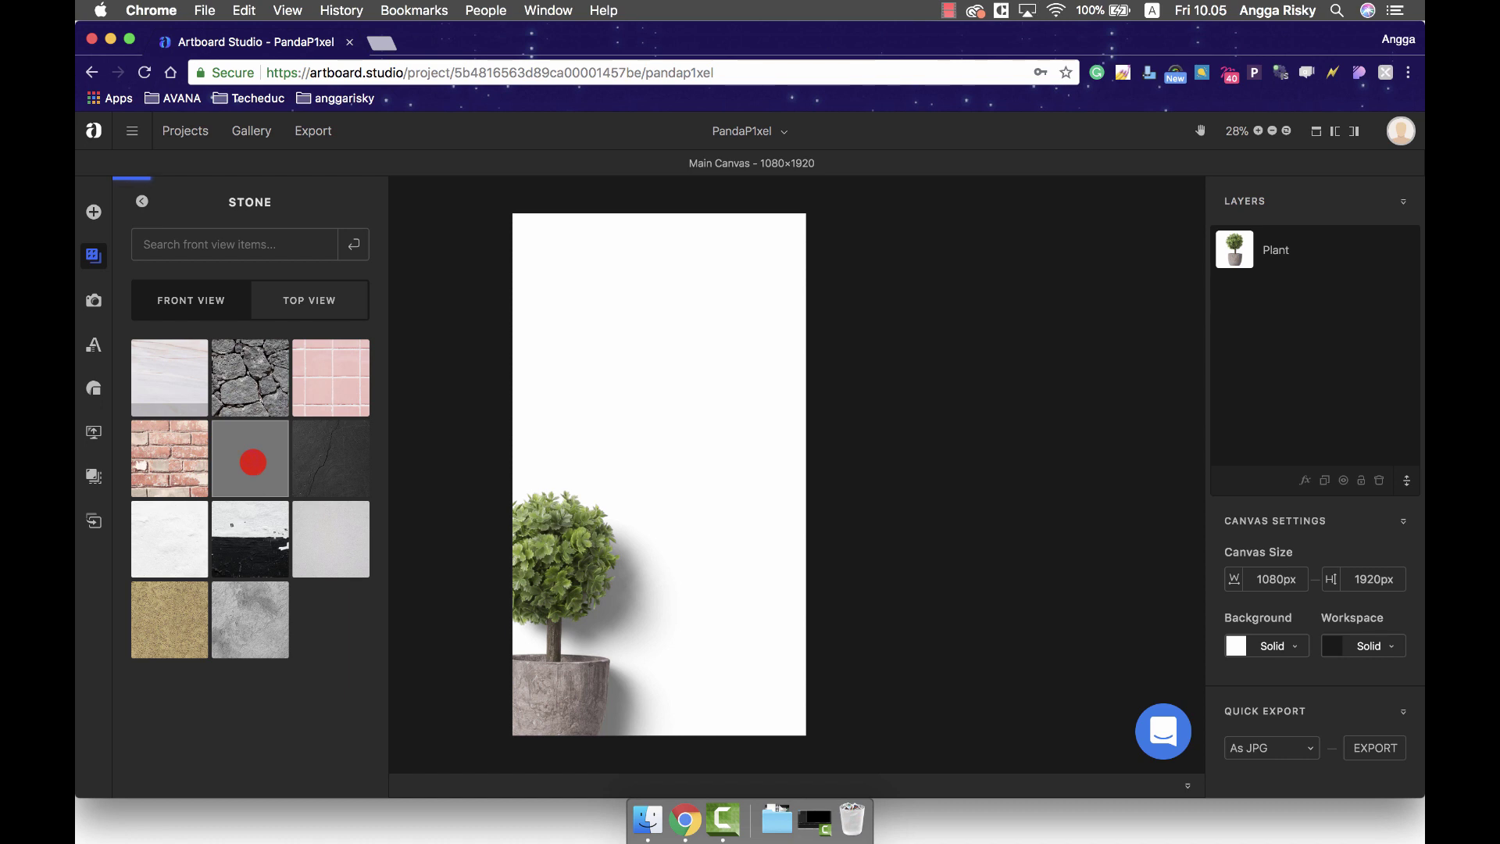
click(637, 480)
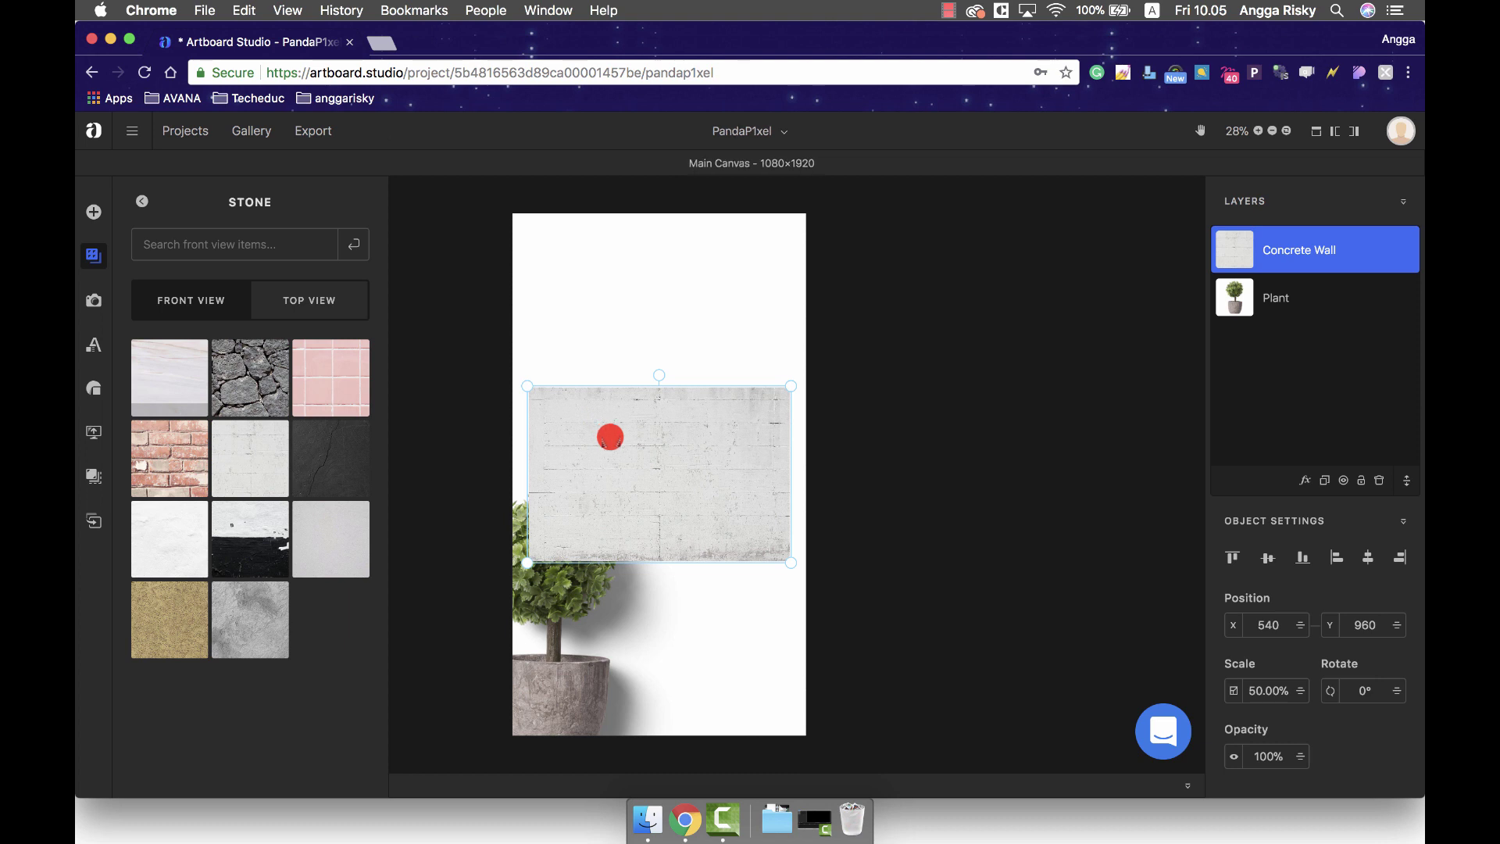
Step: Enlarge the Concrete Wall to about 179% and position it so that it covers the whole artboard
drag(612, 438, 583, 258)
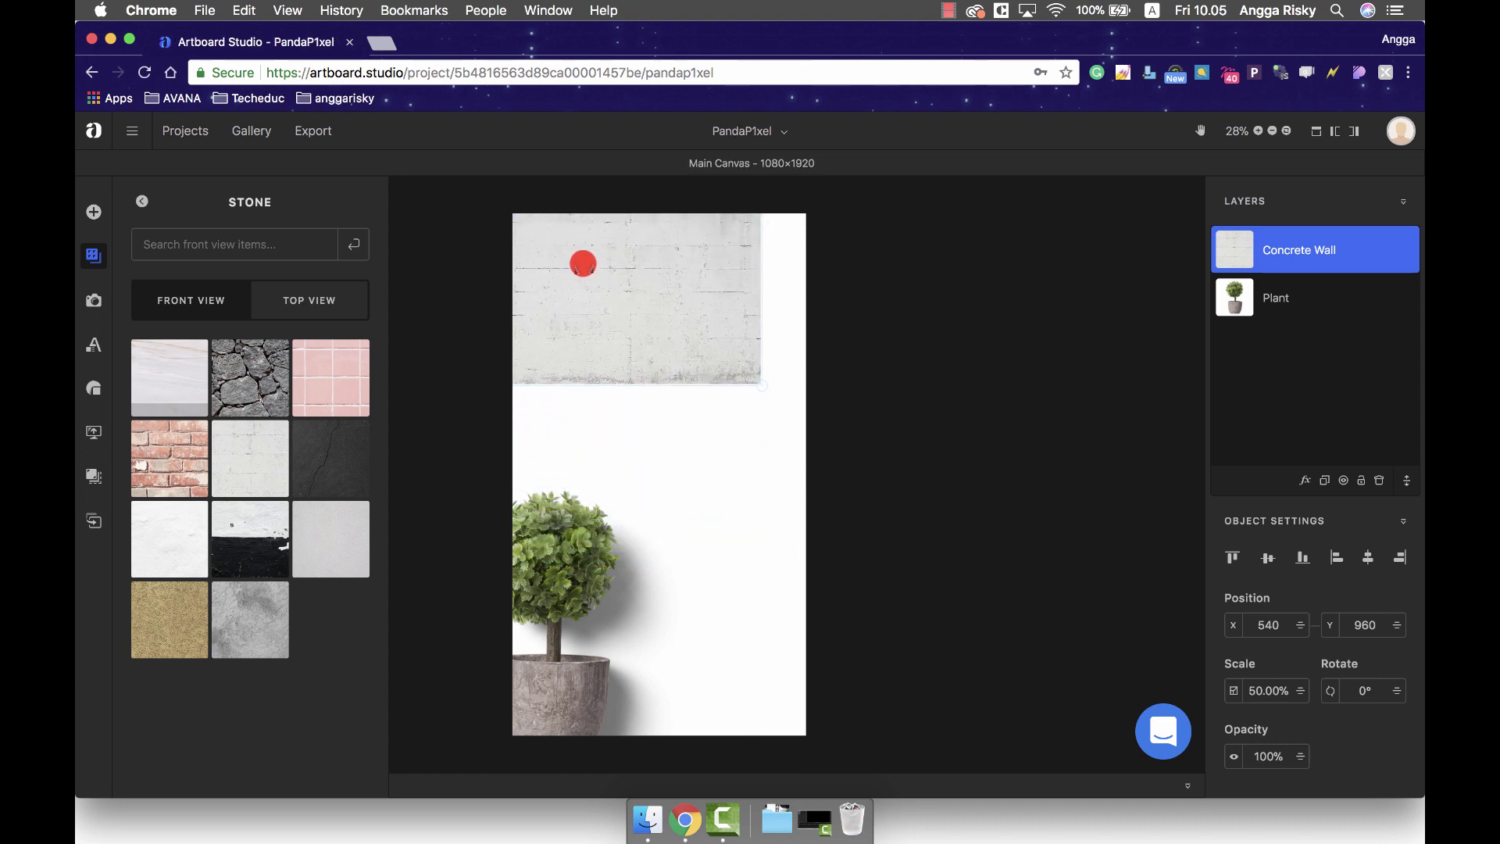
drag(762, 383, 1005, 673)
click(1005, 672)
drag(738, 510, 727, 629)
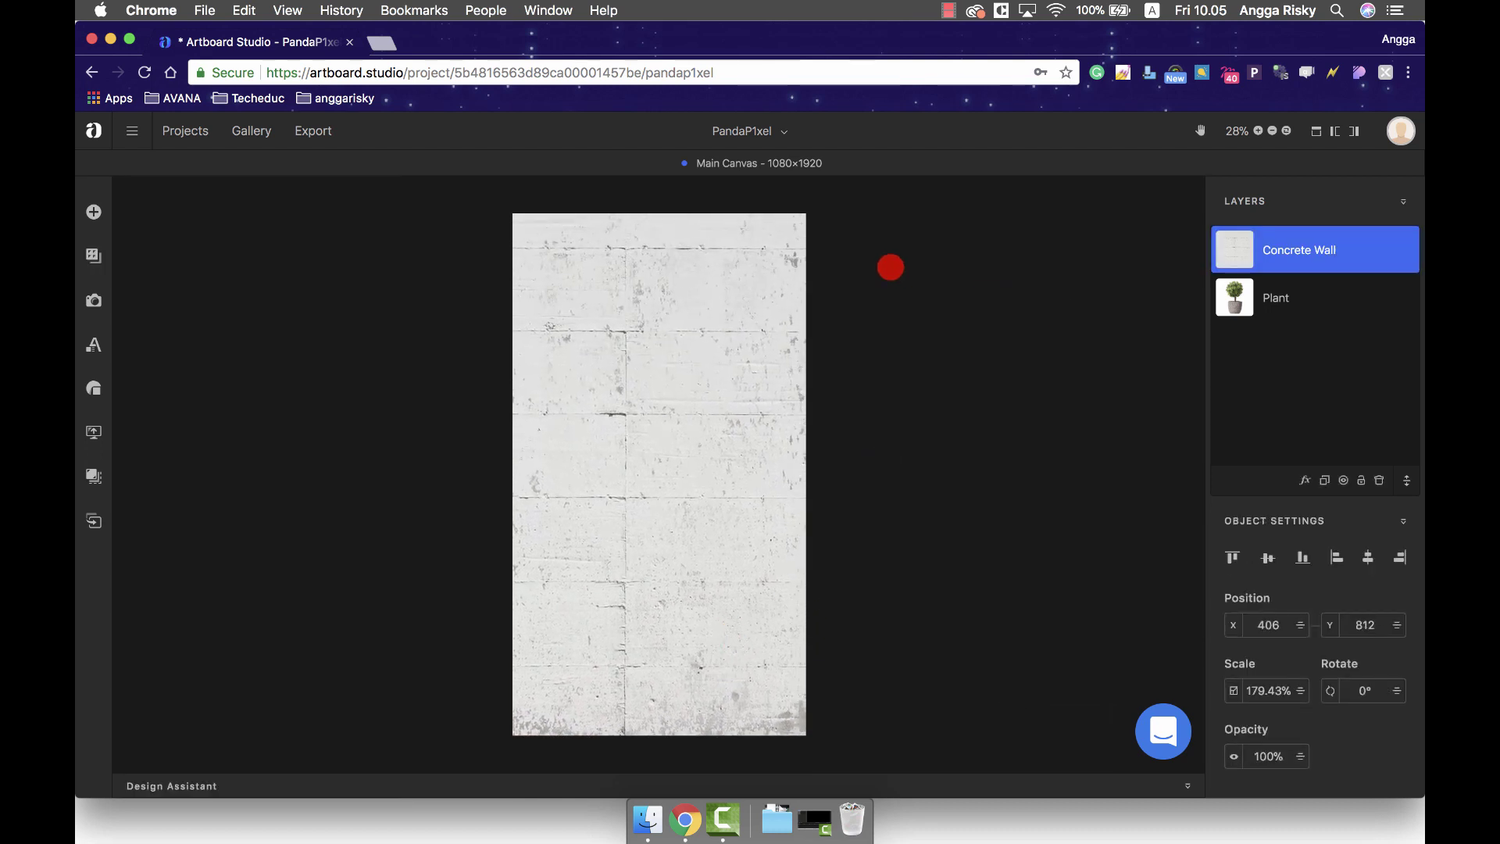
click(891, 267)
Step: Move the Concrete Wall layer beneath the Plant layer and select the plant
click(589, 341)
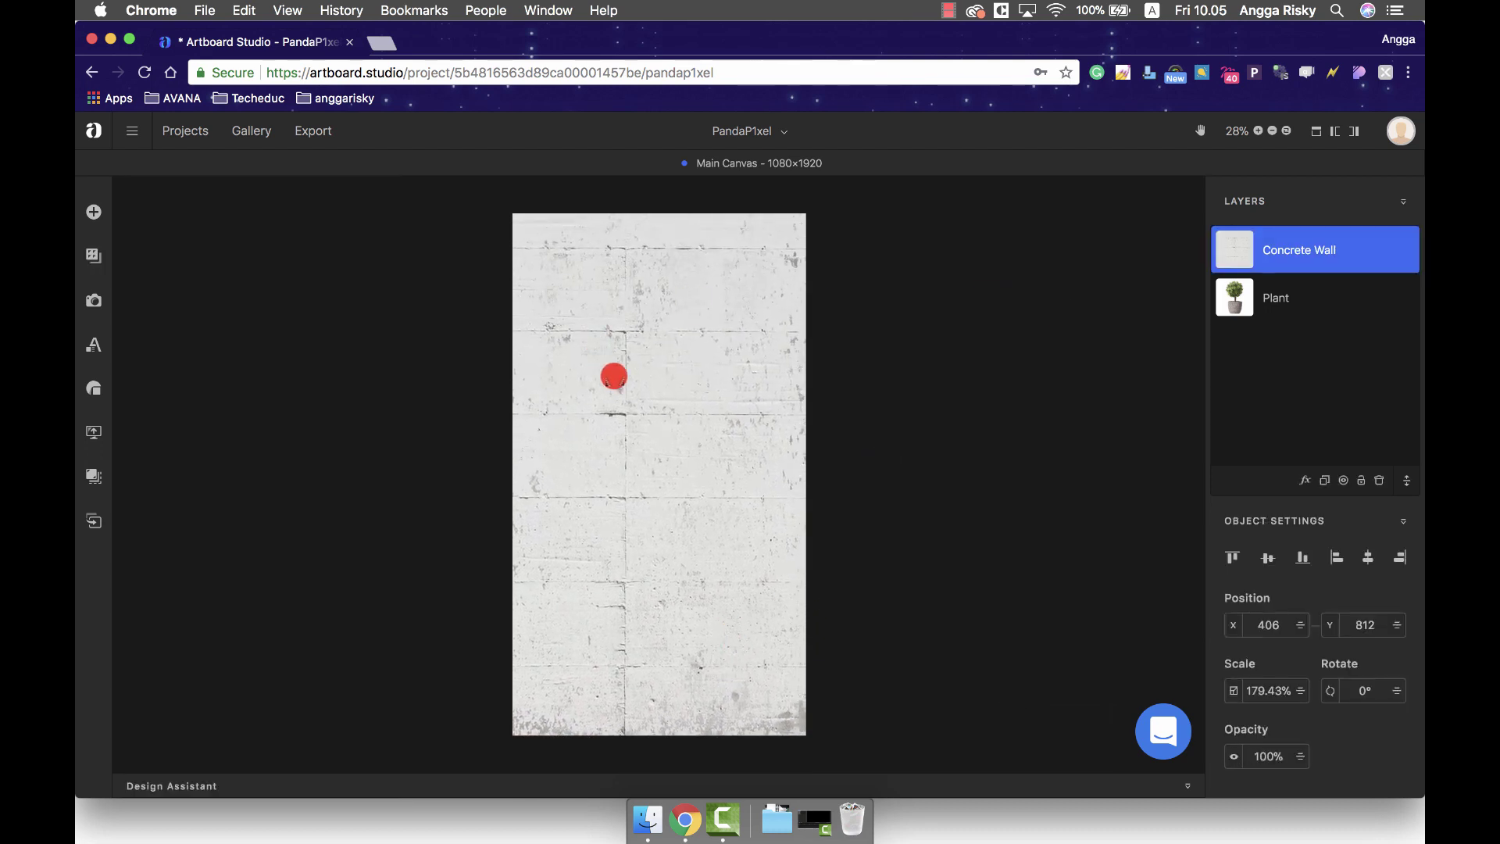
drag(1301, 261, 1363, 296)
click(976, 379)
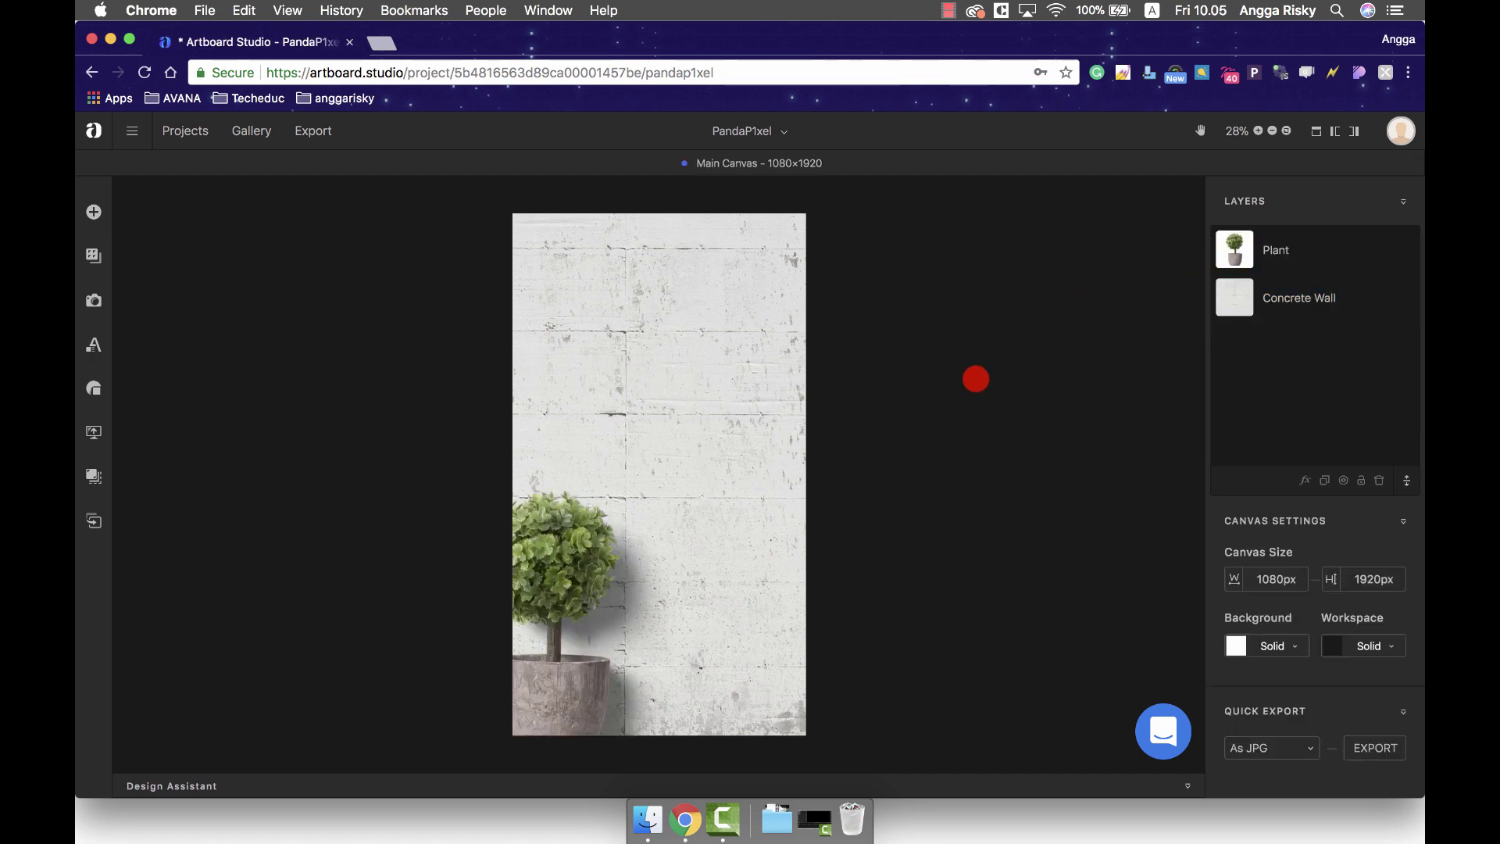
click(566, 545)
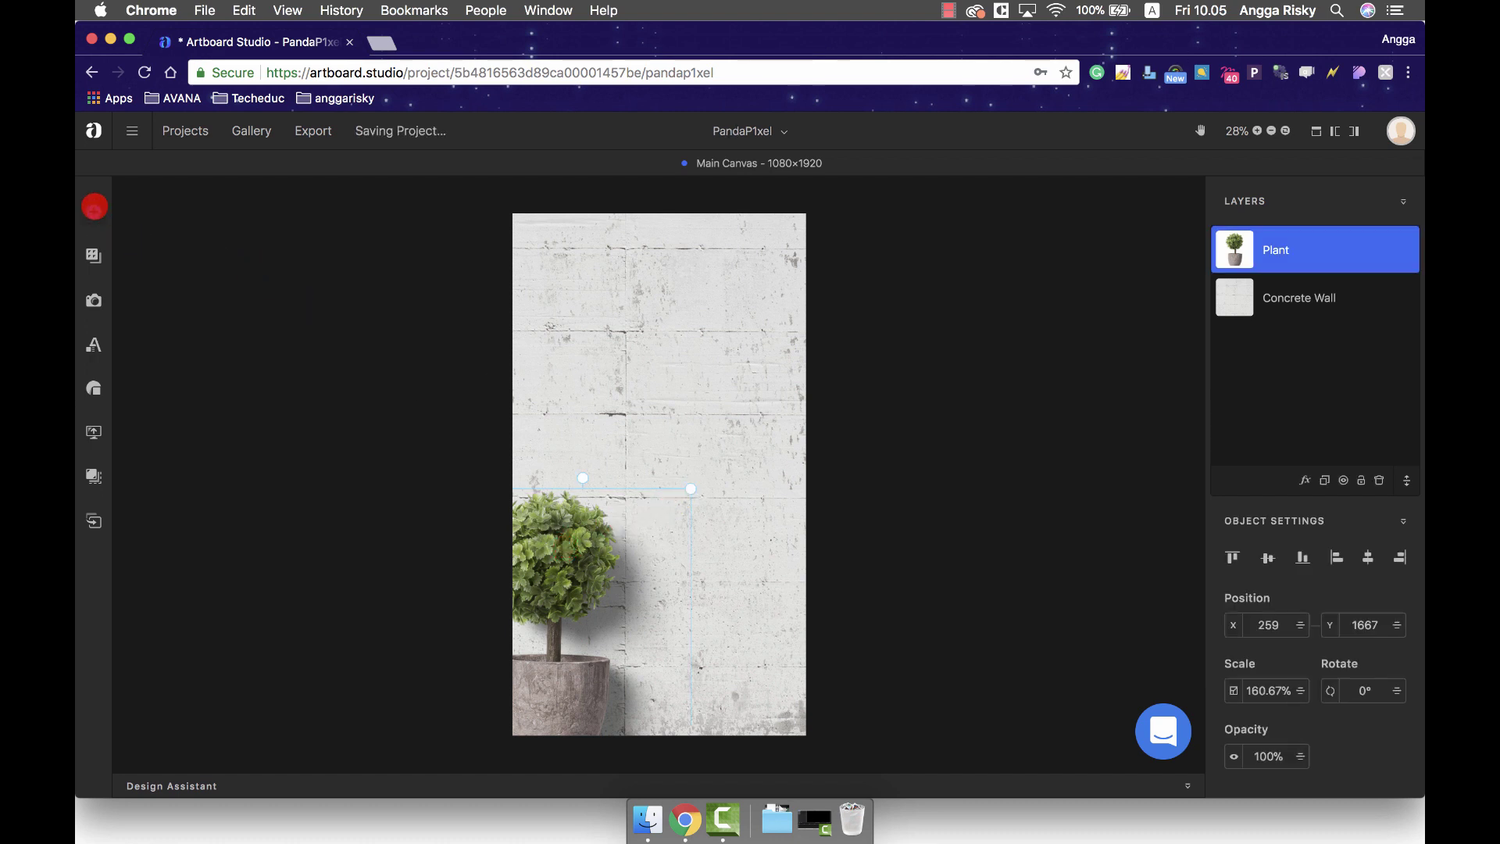
Step: Return to the mockup item packs, open the Electronics pack, and look through its top view items
click(94, 212)
click(141, 201)
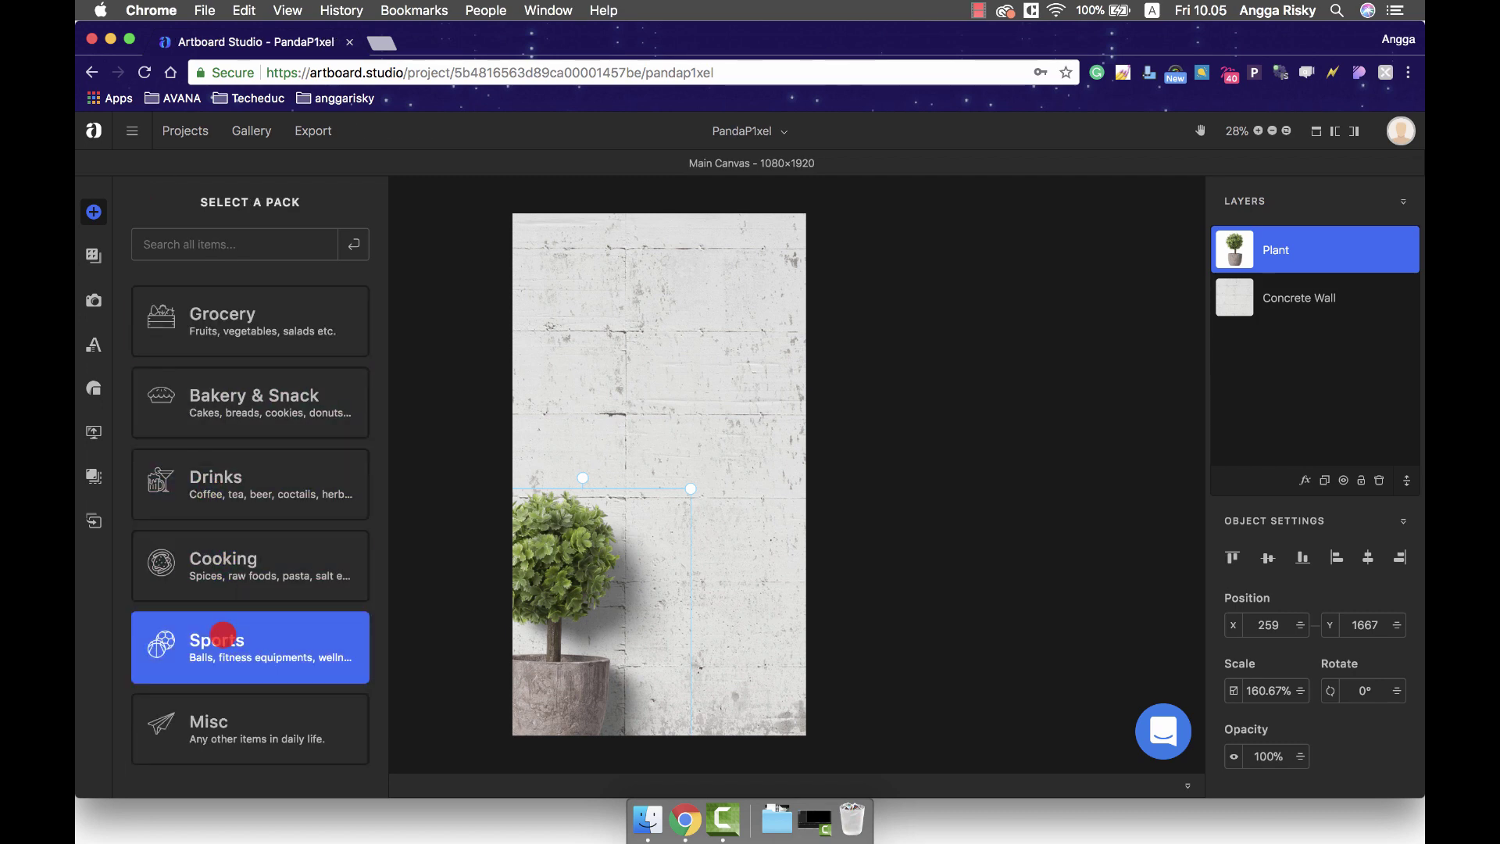
scroll(223, 635, down, 6)
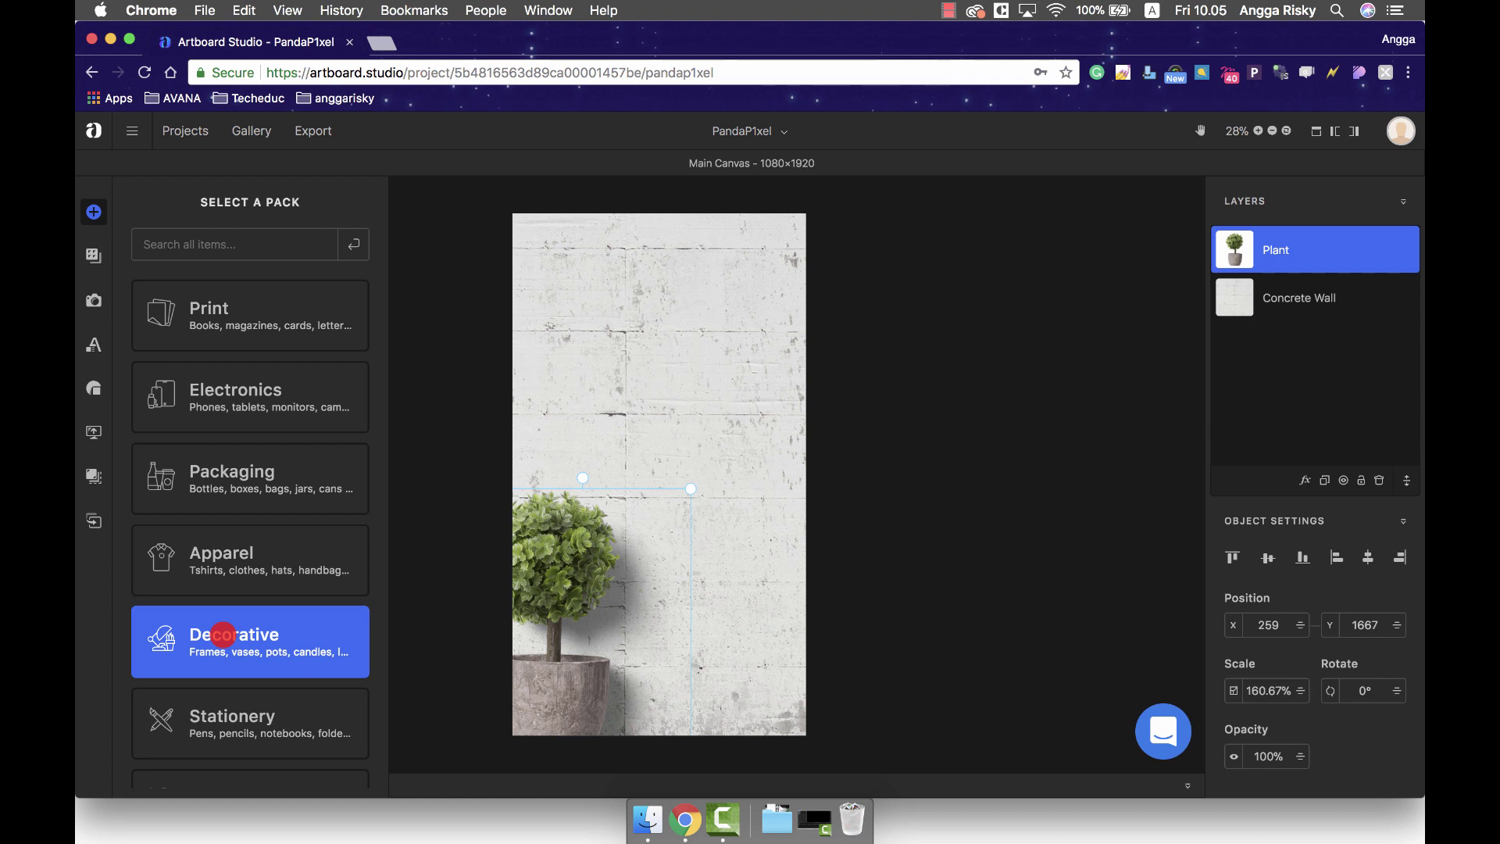
click(241, 383)
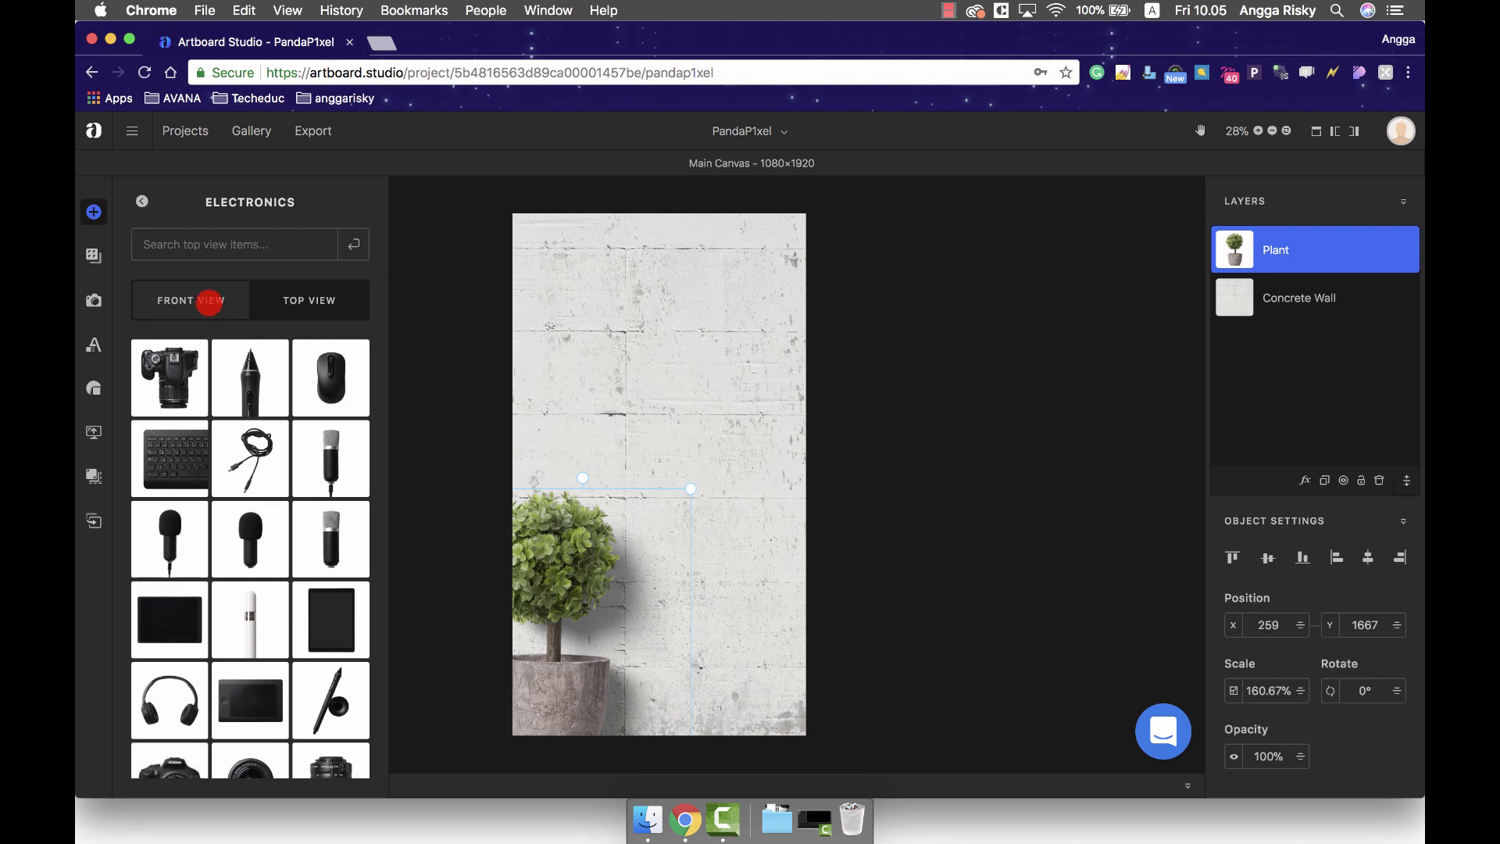
scroll(251, 460, down, 4)
scroll(258, 455, up, 3)
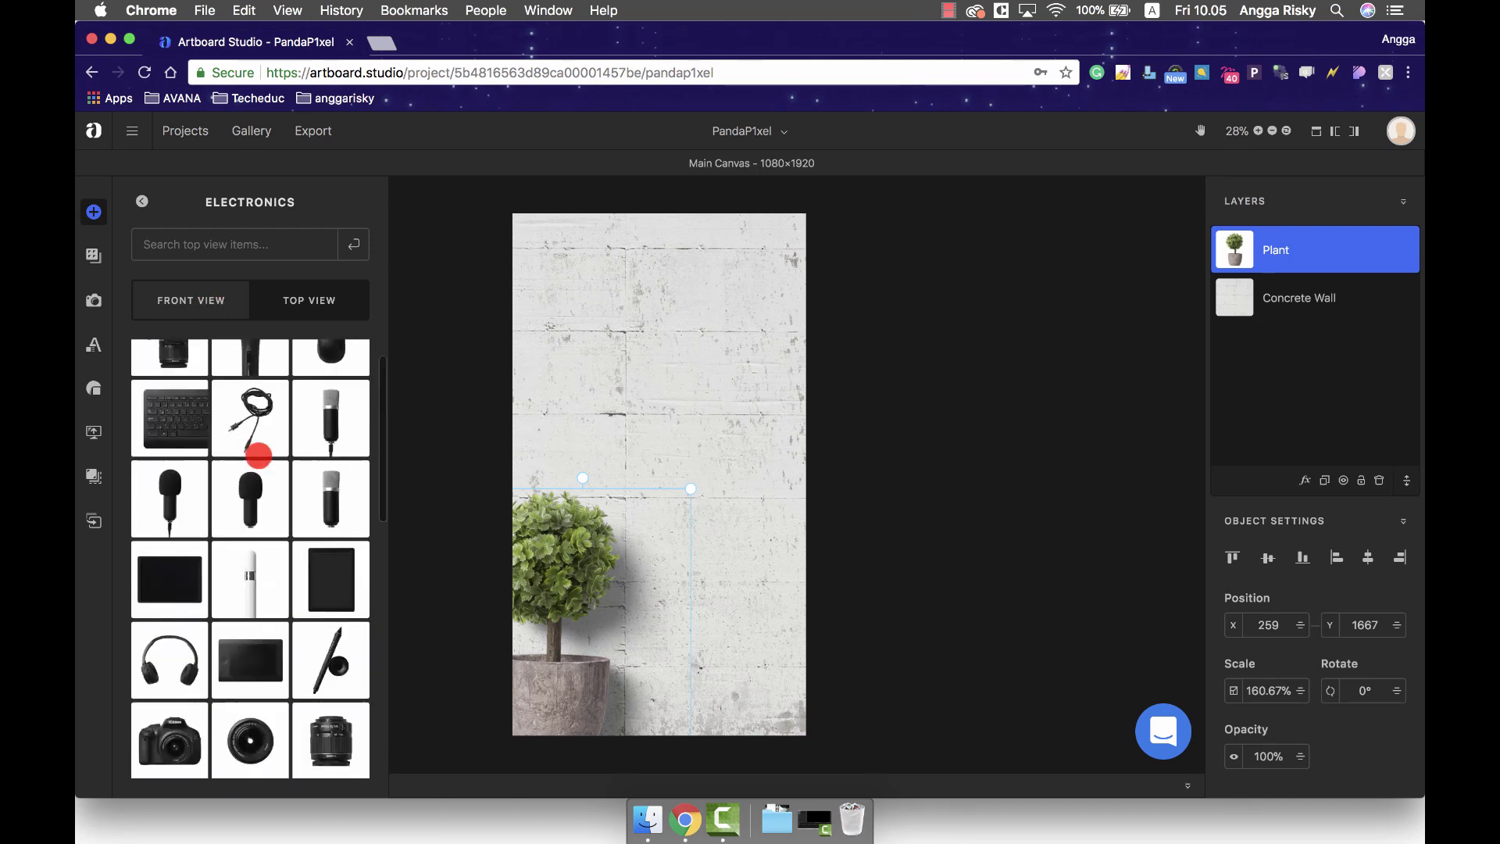
scroll(257, 455, up, 1)
Step: Search the Electronics pack for "iphone" and add the iPhone X to the canvas
click(272, 248)
text(ipho)
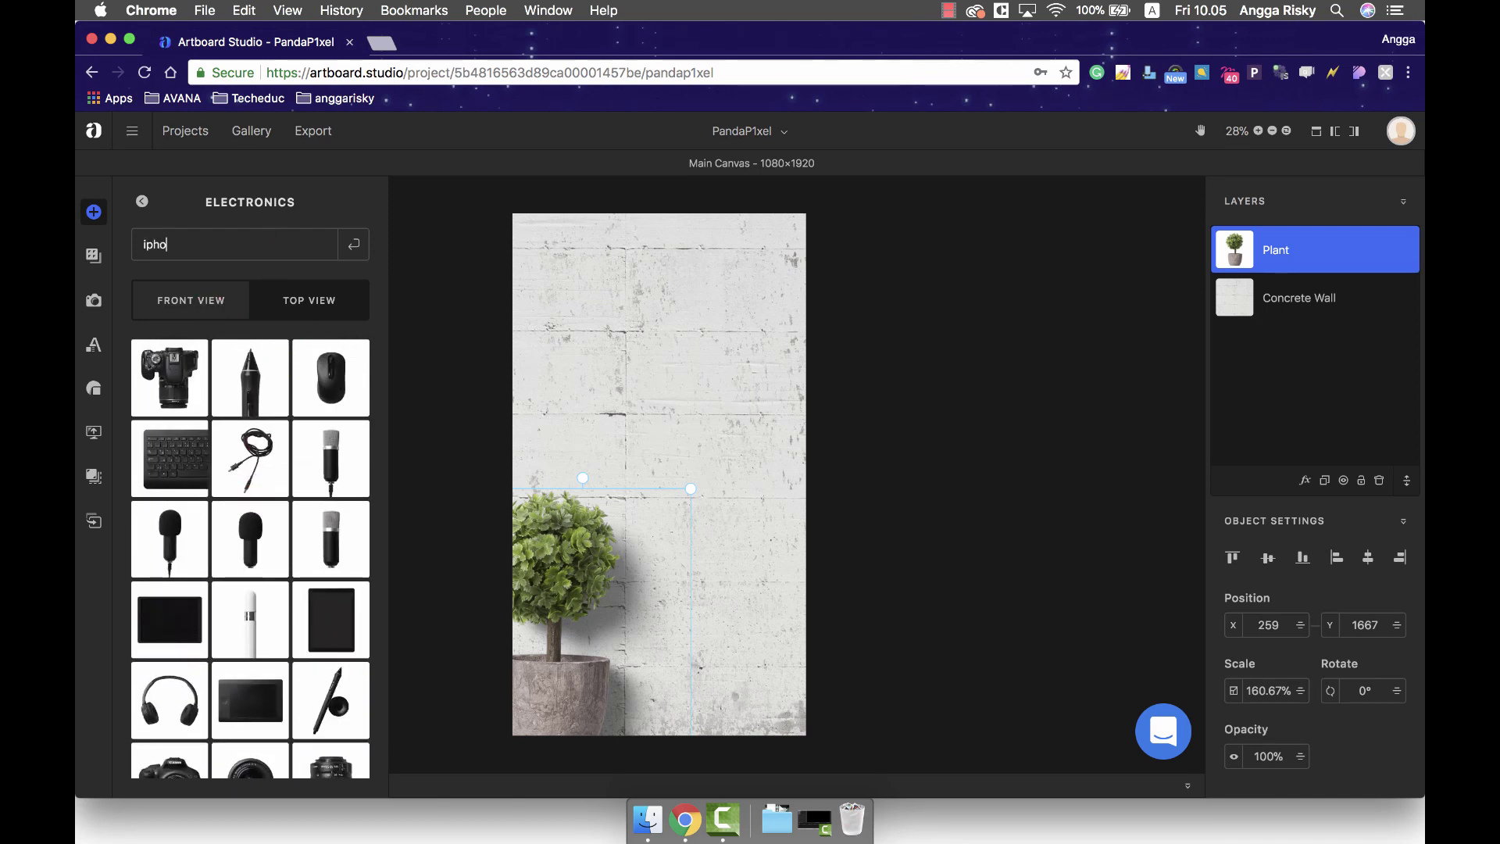
text(ne)
key(Return)
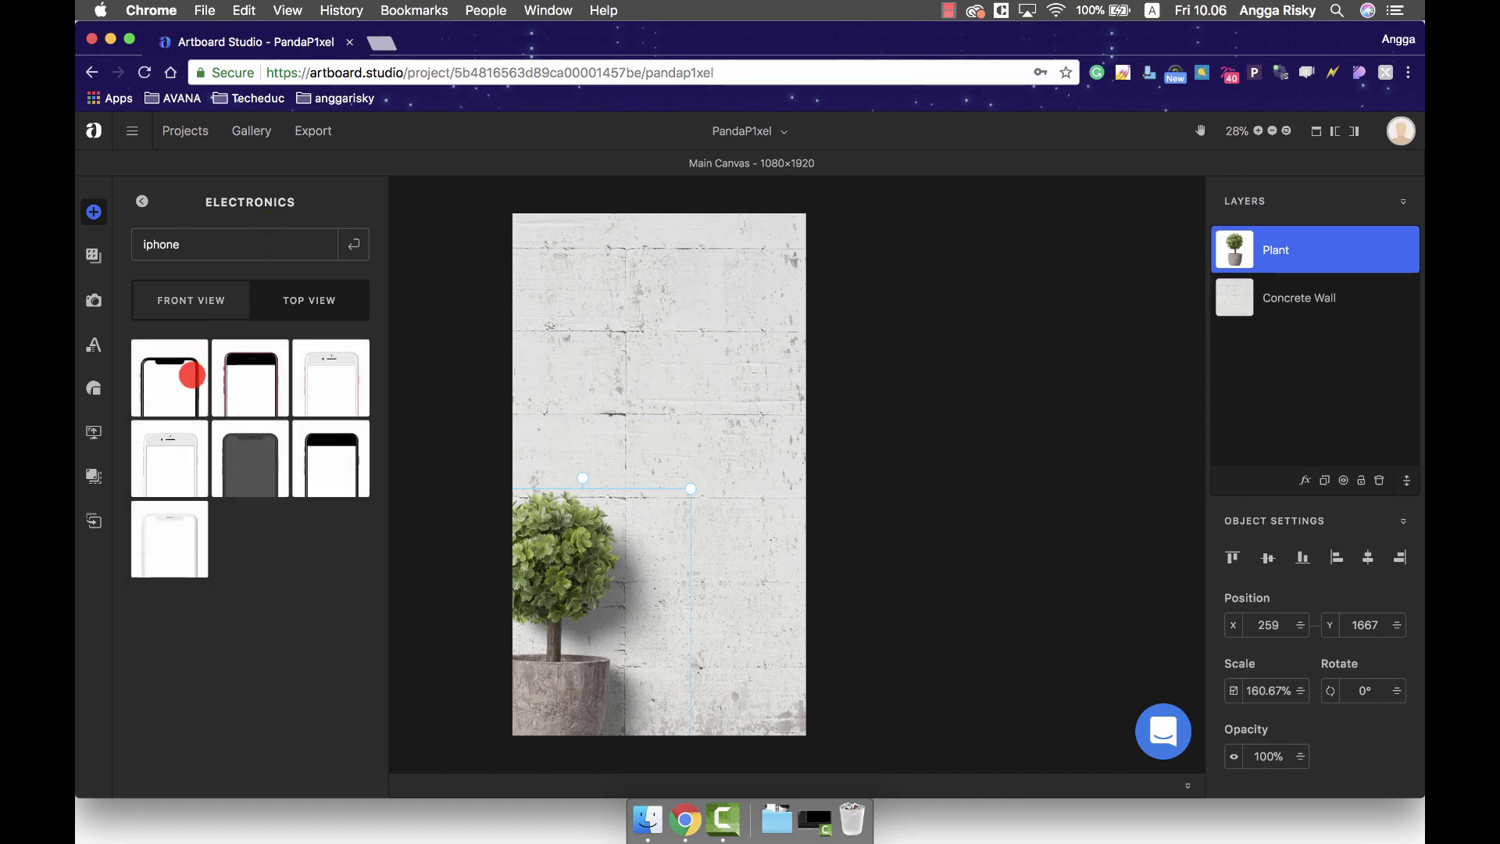
click(182, 383)
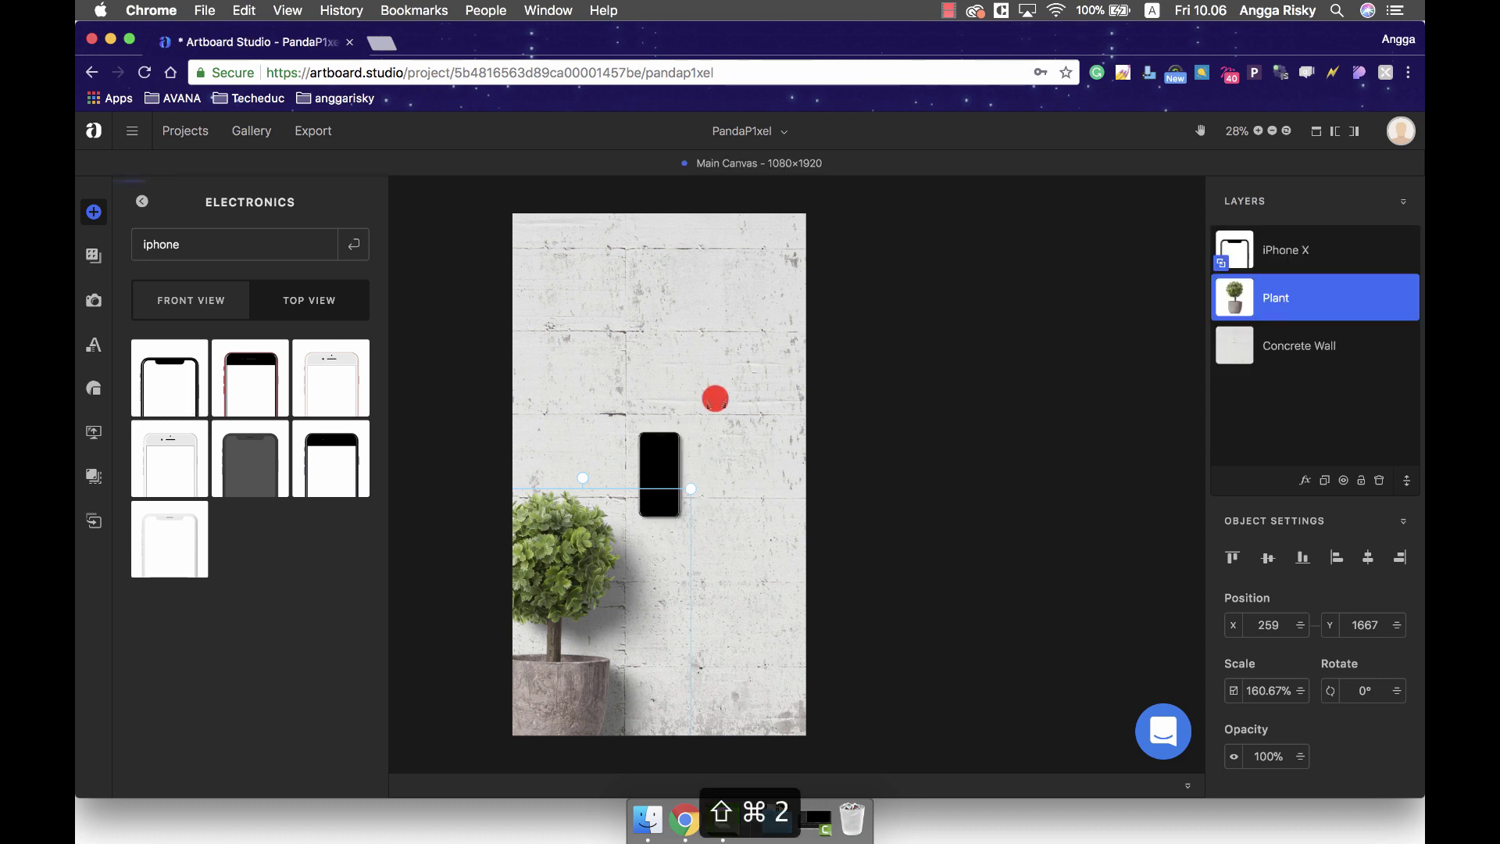
Step: Scale the iPhone X to about 235% and position it near the middle of the artboard, overlapping the plant
click(661, 450)
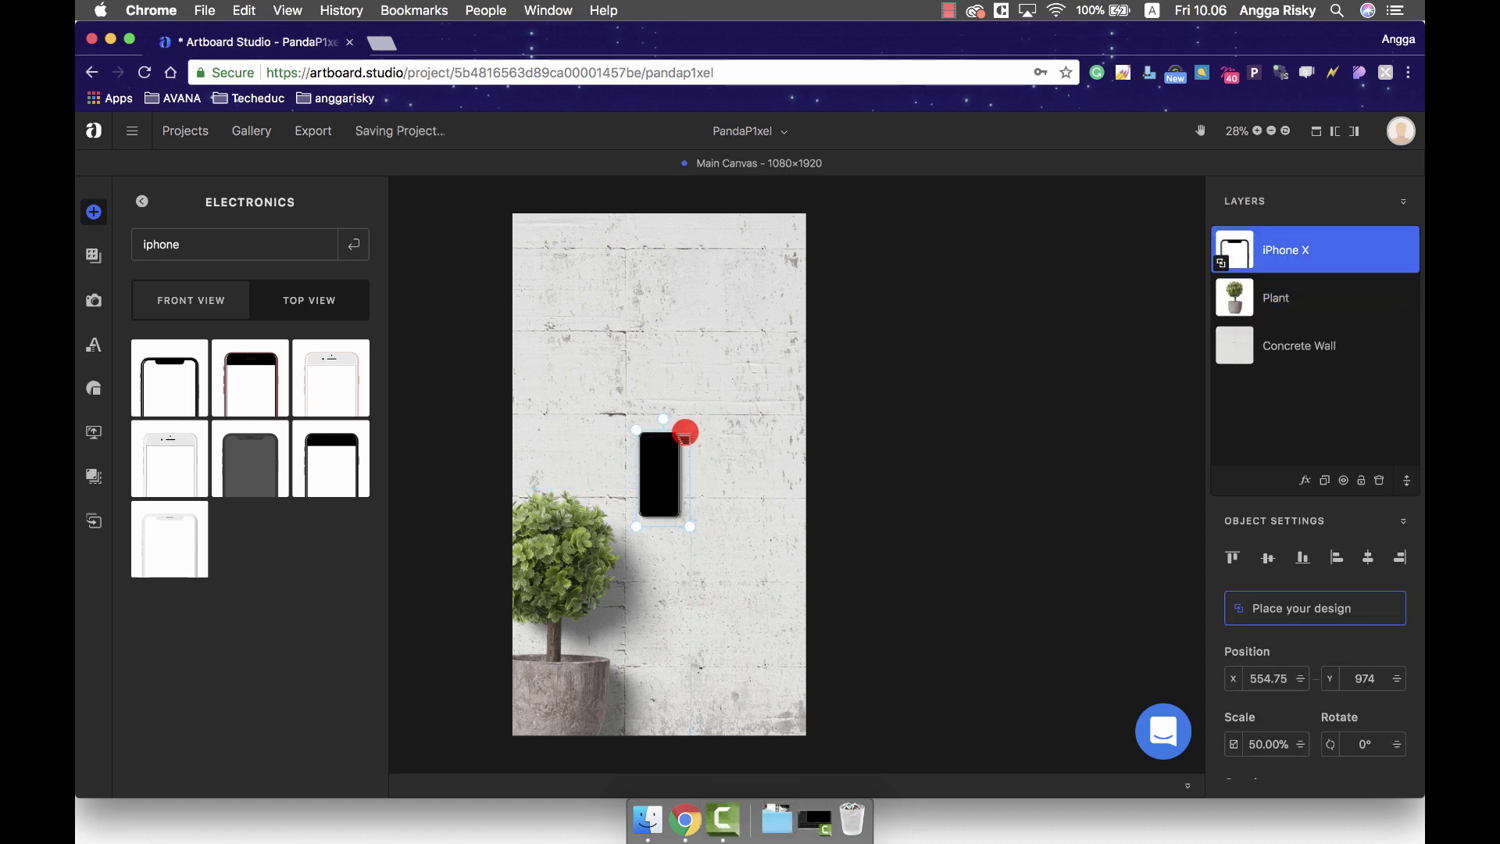
drag(686, 432, 814, 218)
click(814, 220)
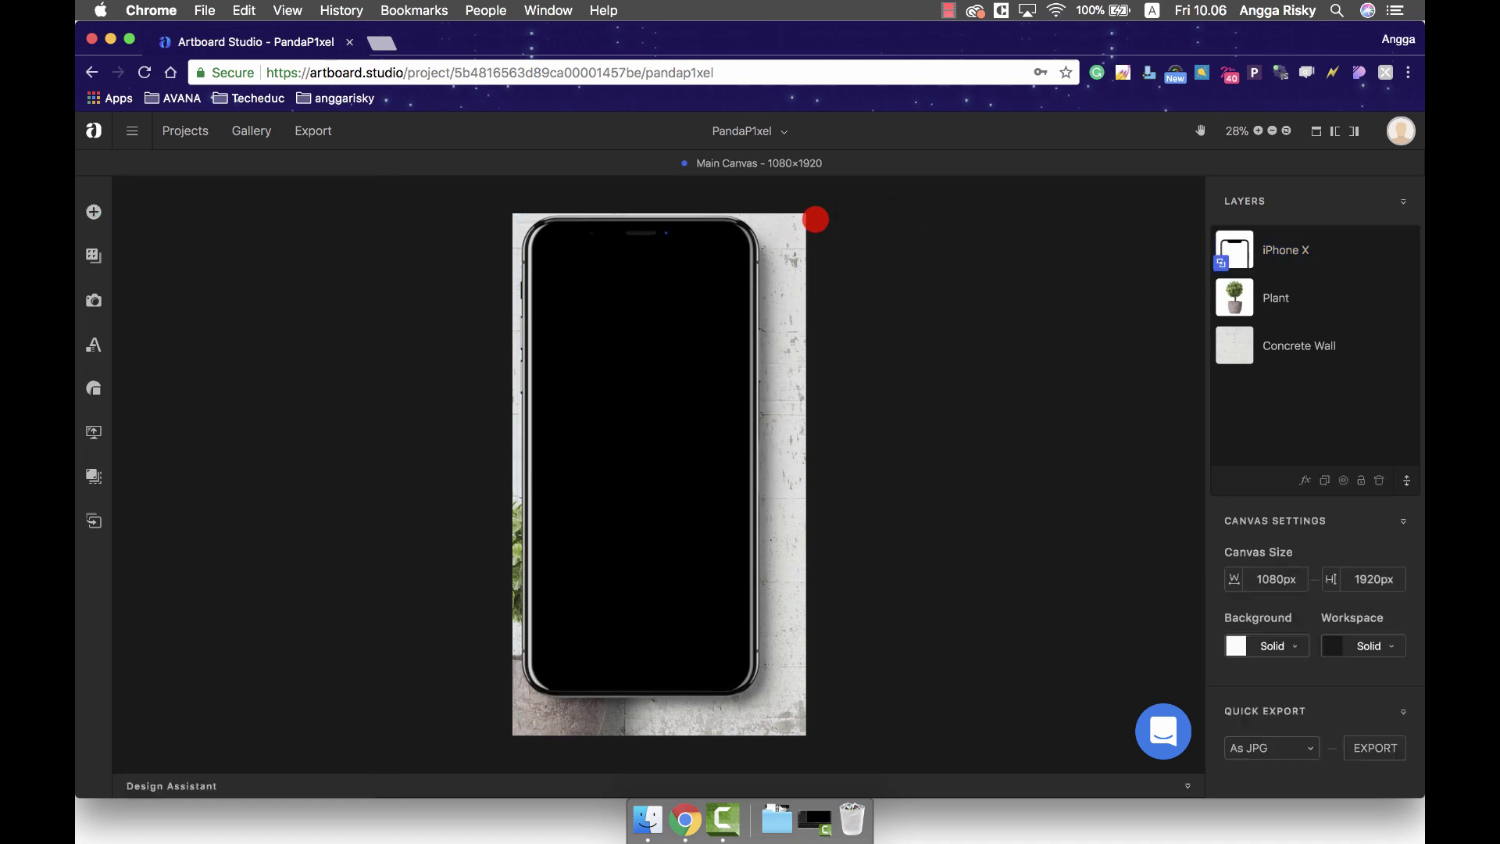
click(703, 286)
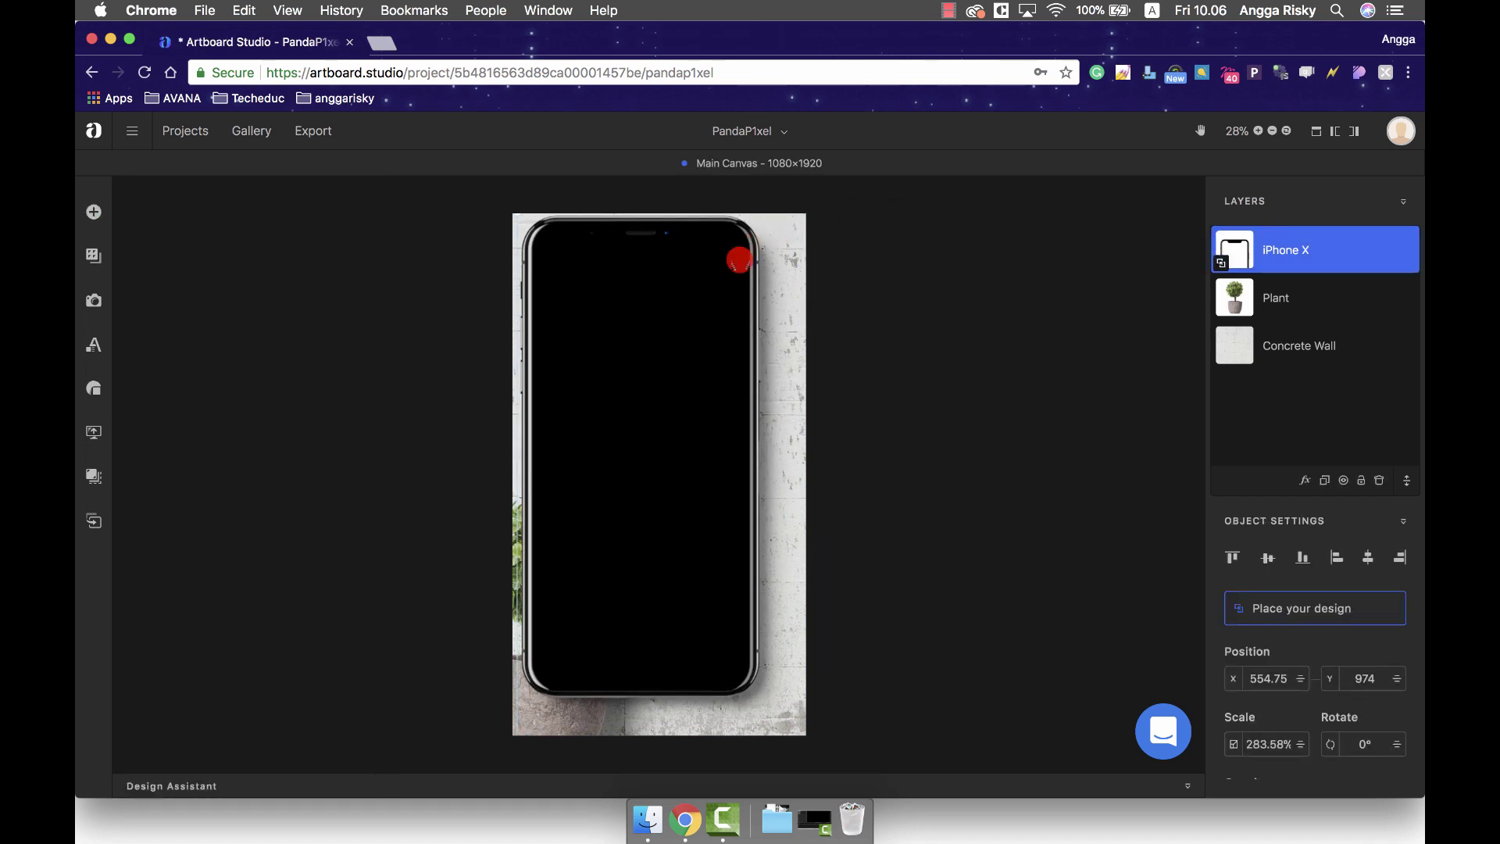
drag(739, 259, 772, 302)
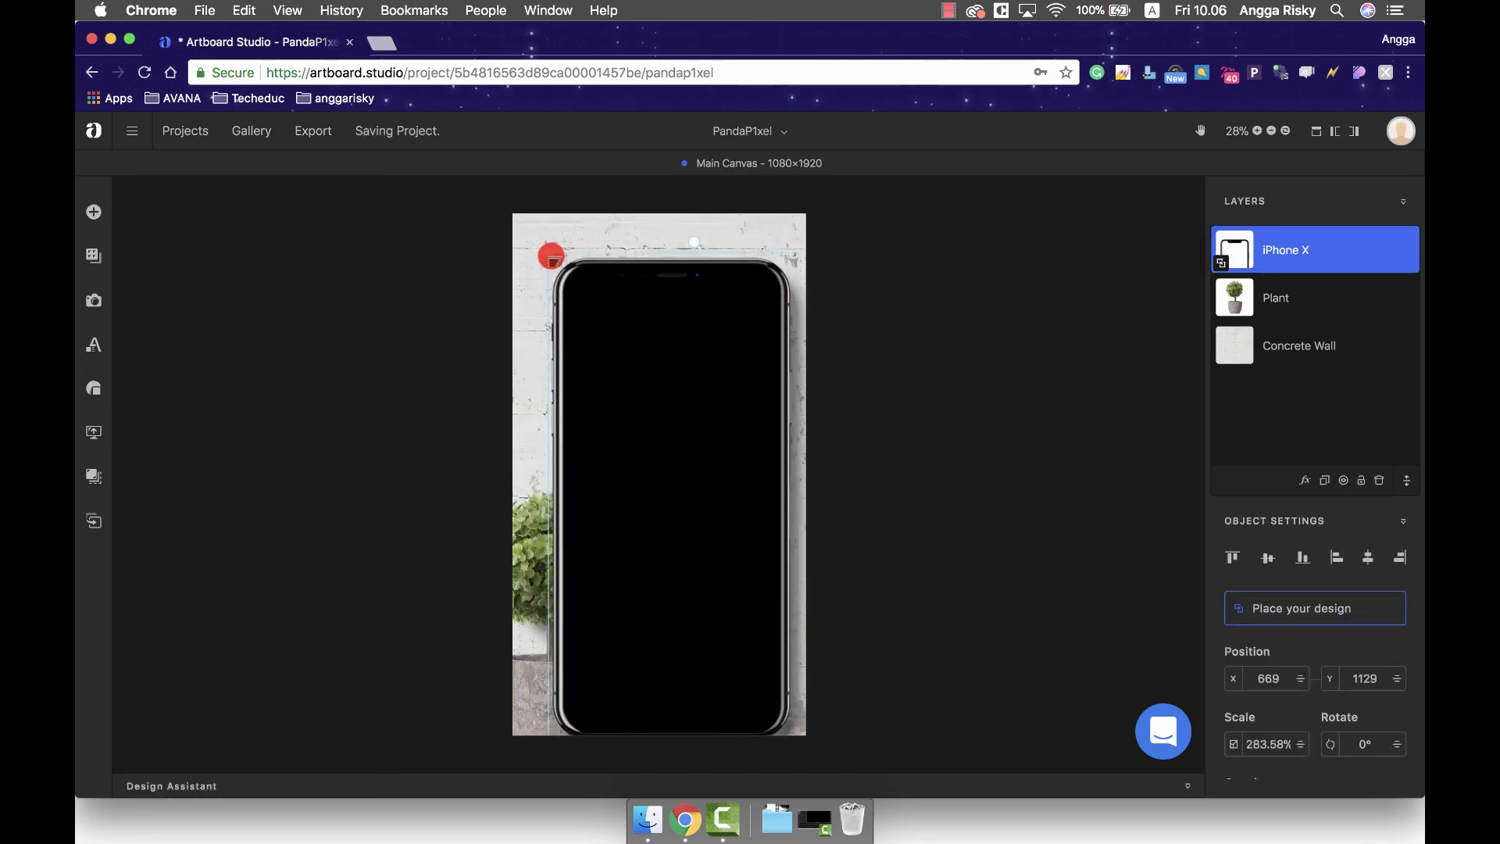
drag(551, 255, 576, 292)
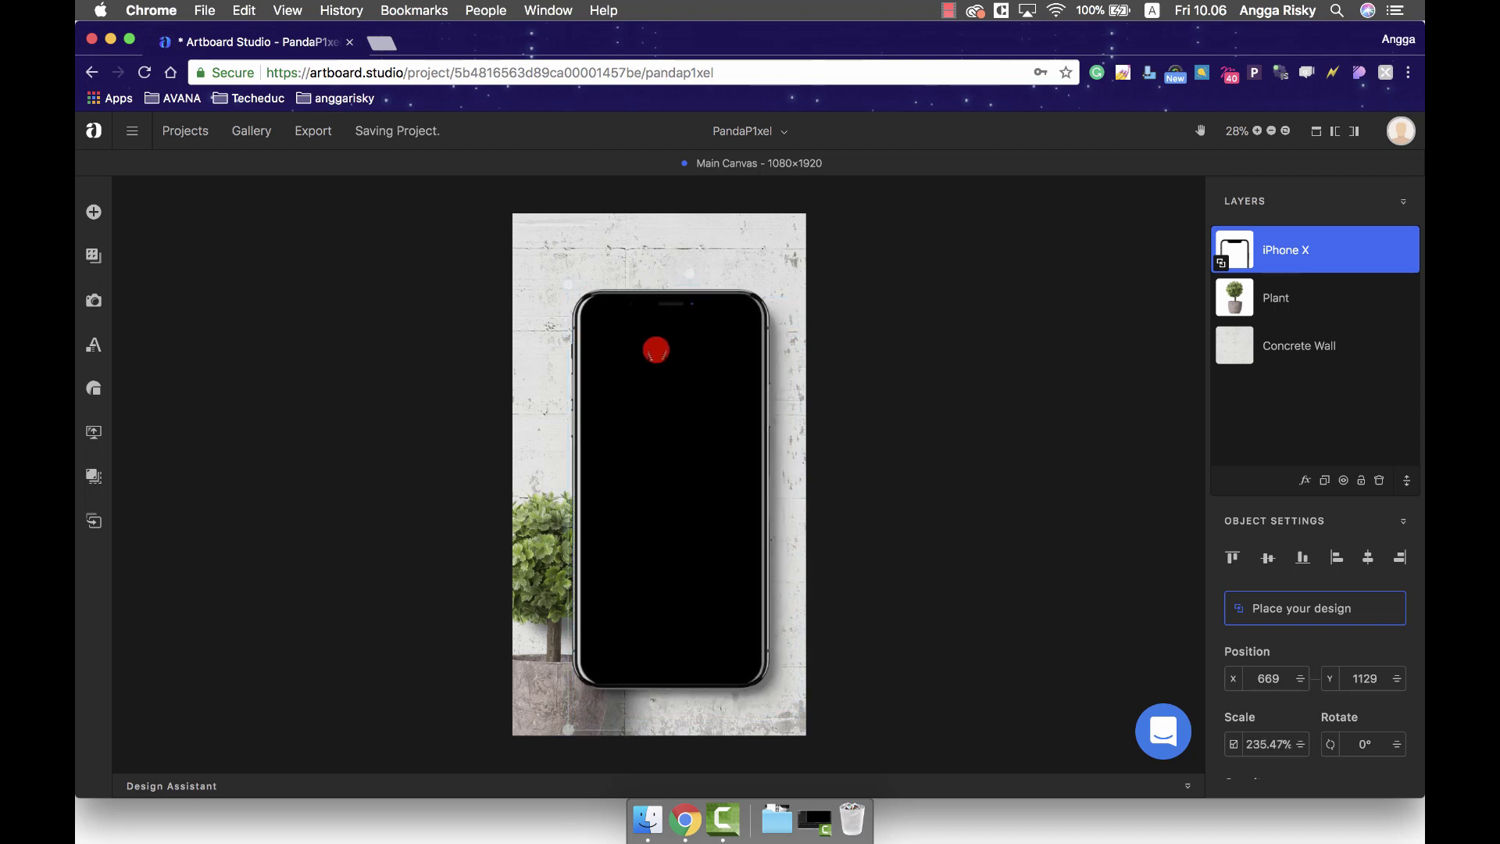
mouse_move(657, 349)
mouse_down()
mouse_move(659, 334)
mouse_move(652, 371)
mouse_up()
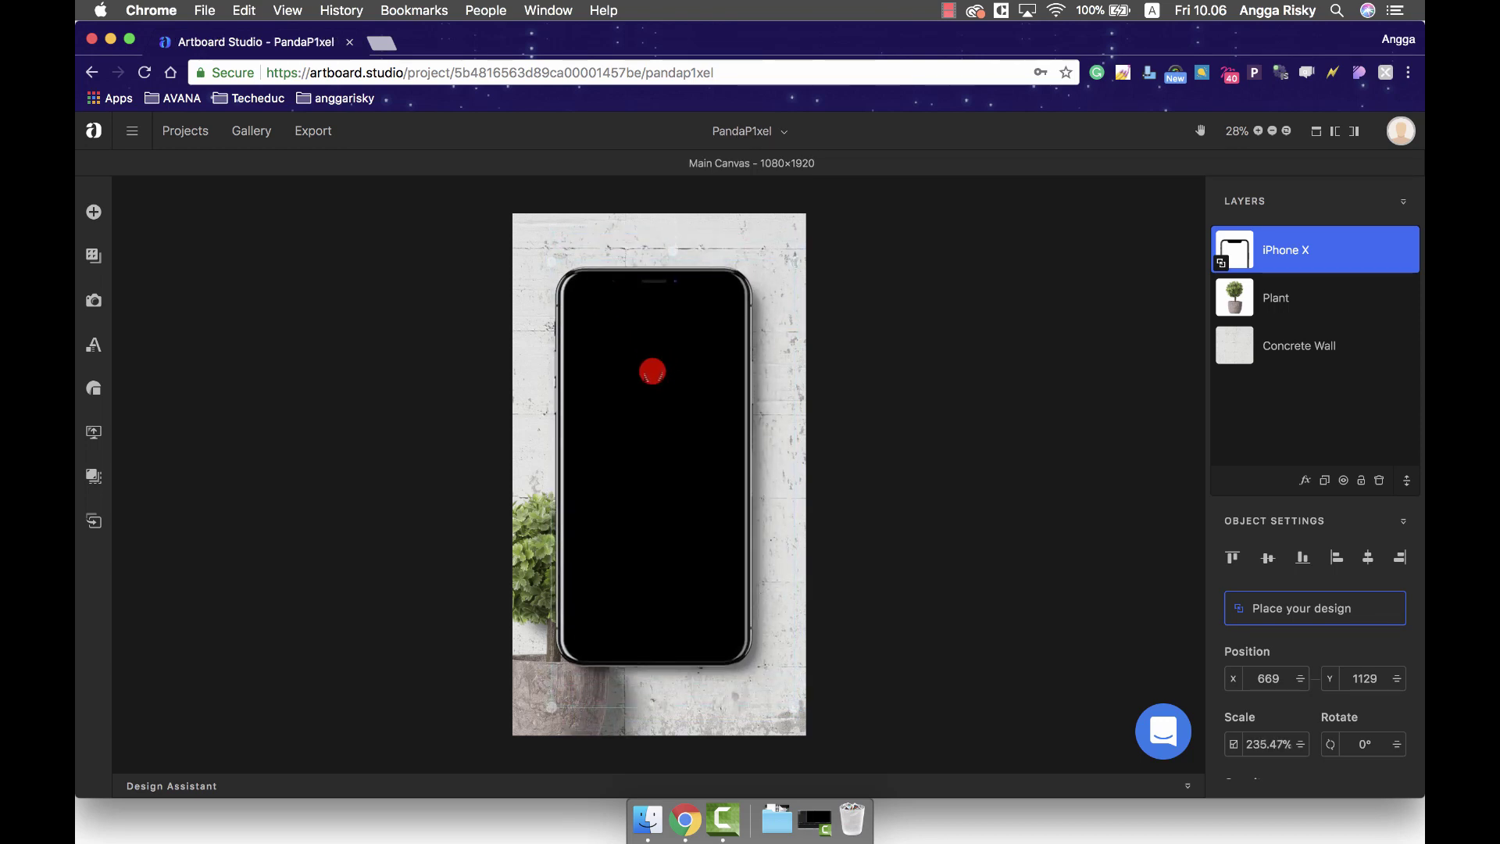
Step: Move the iPhone X layer beneath the Plant layer, keeping it above the Concrete Wall, and deselect it
drag(1259, 247, 1104, 305)
click(1032, 328)
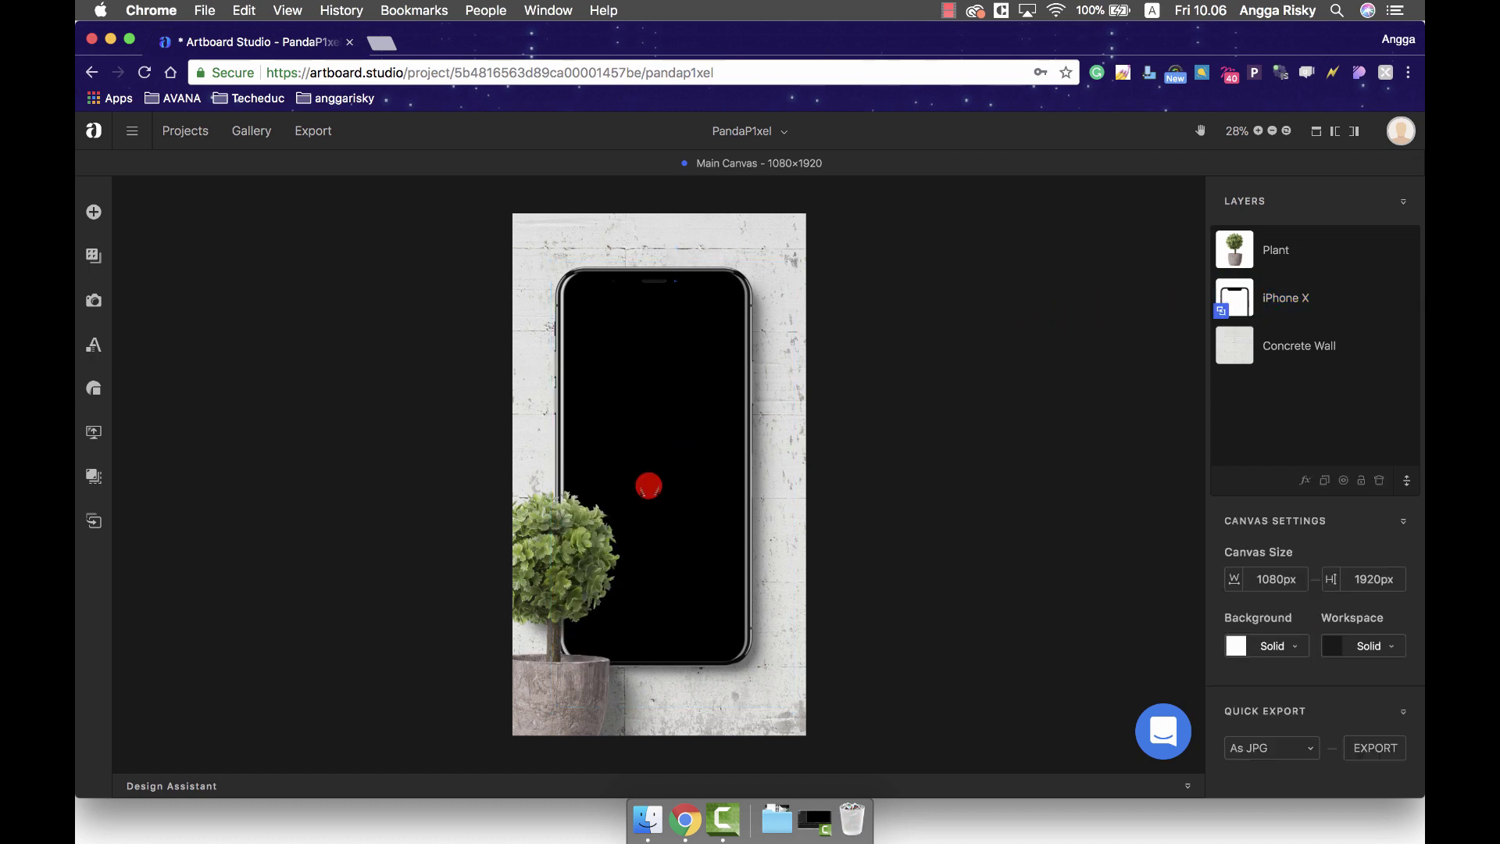
Step: Enlarge the iPhone X to about 242% and position it near the artboard's centre, at about X 601, Y 1012
click(665, 436)
drag(664, 436, 648, 378)
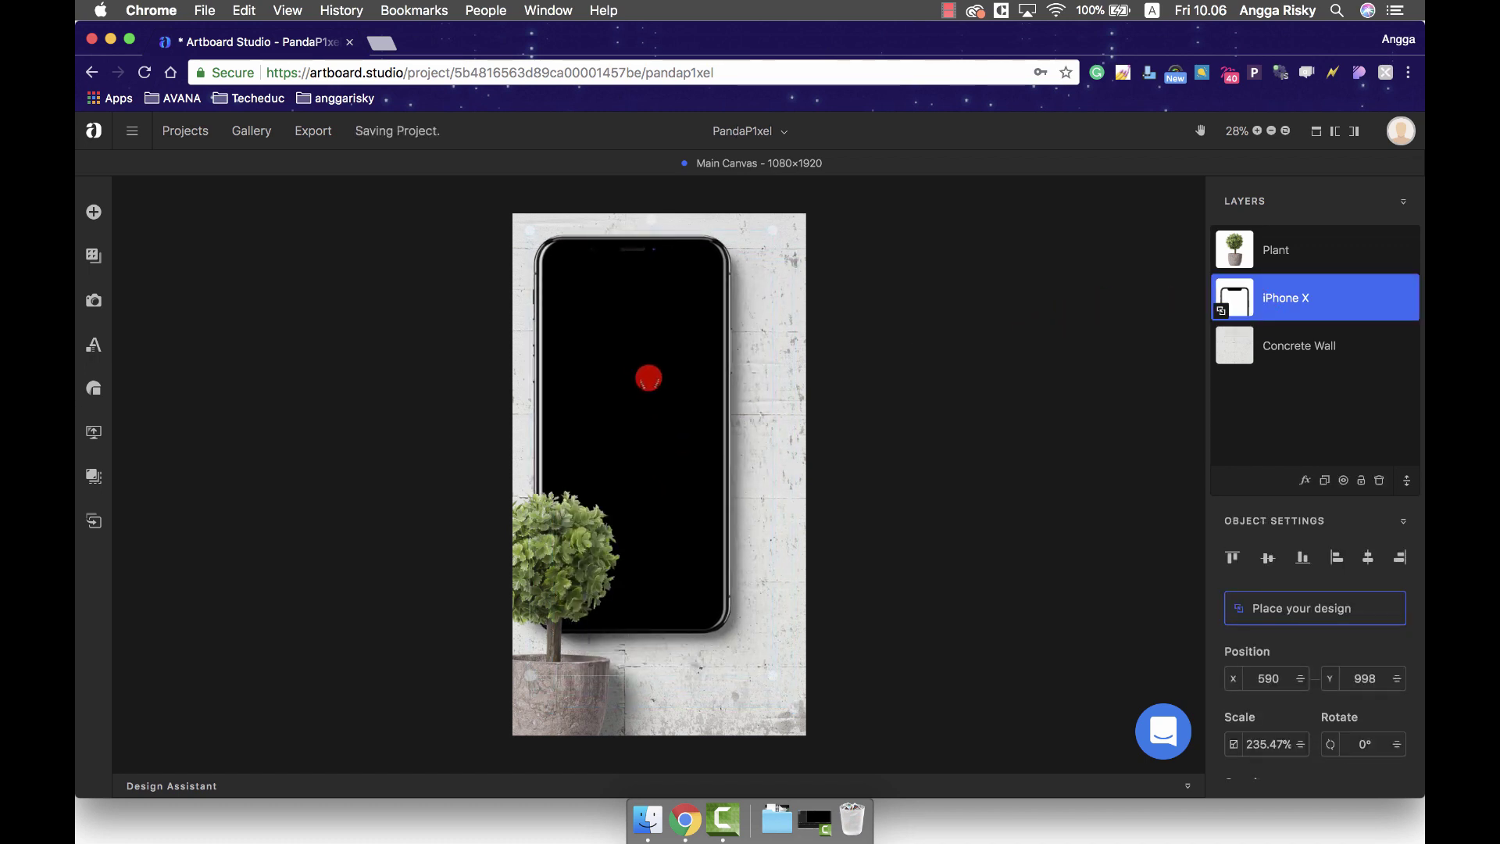
drag(773, 675, 777, 682)
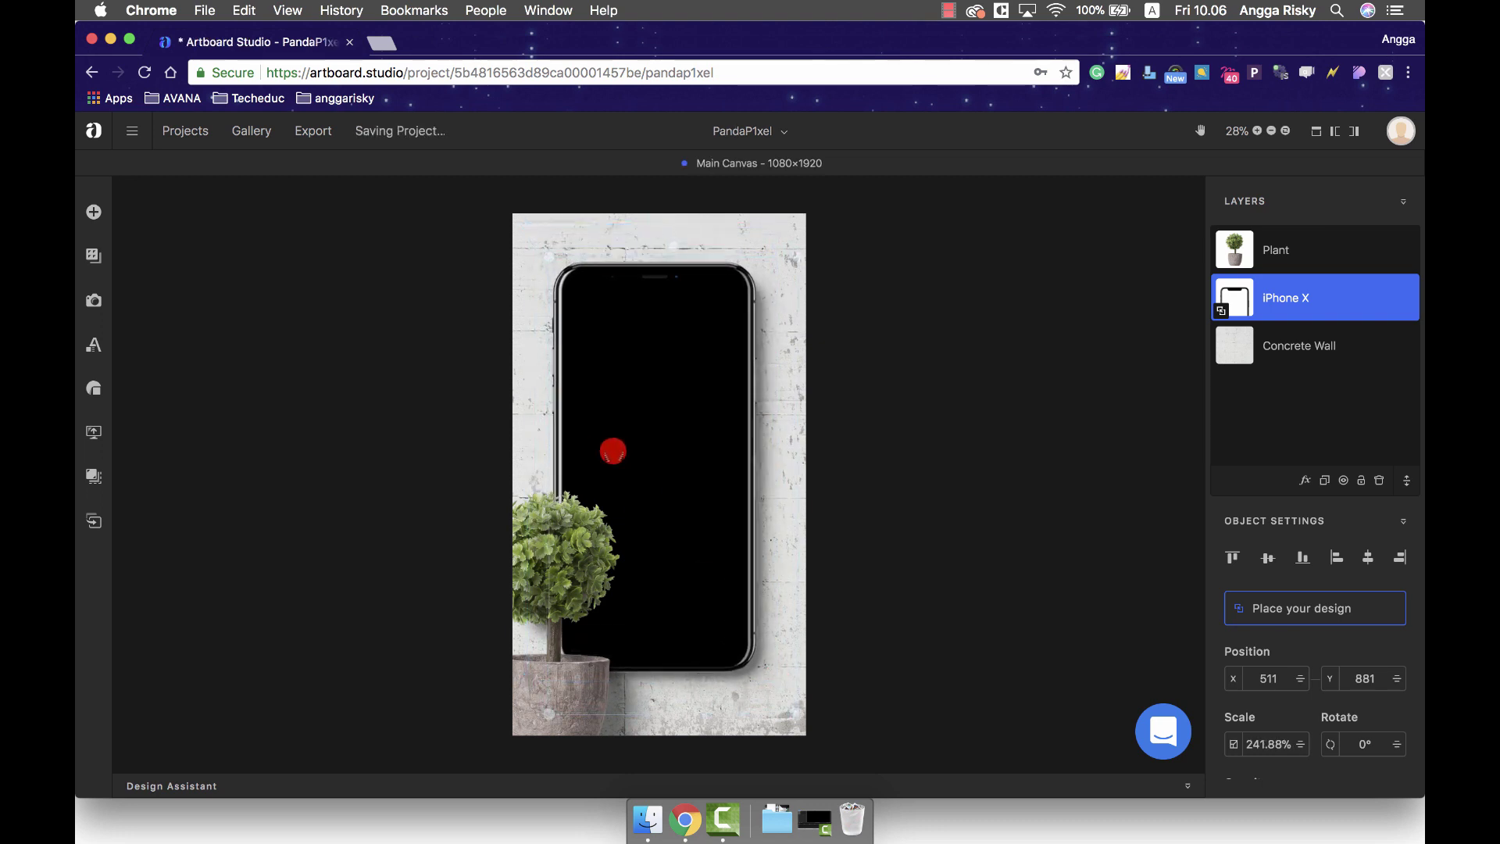
click(615, 453)
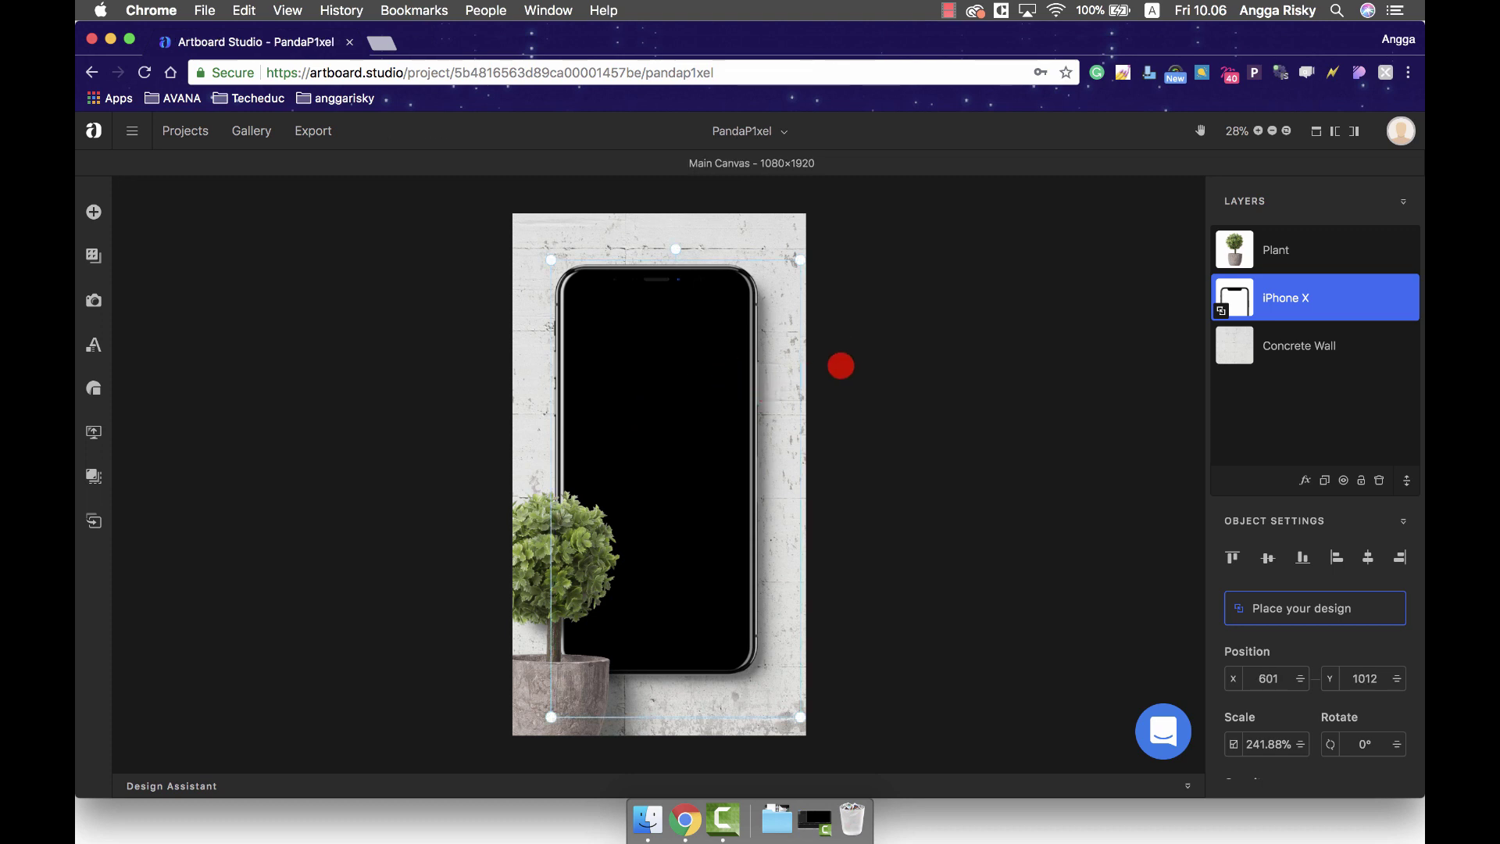
click(841, 366)
click(712, 390)
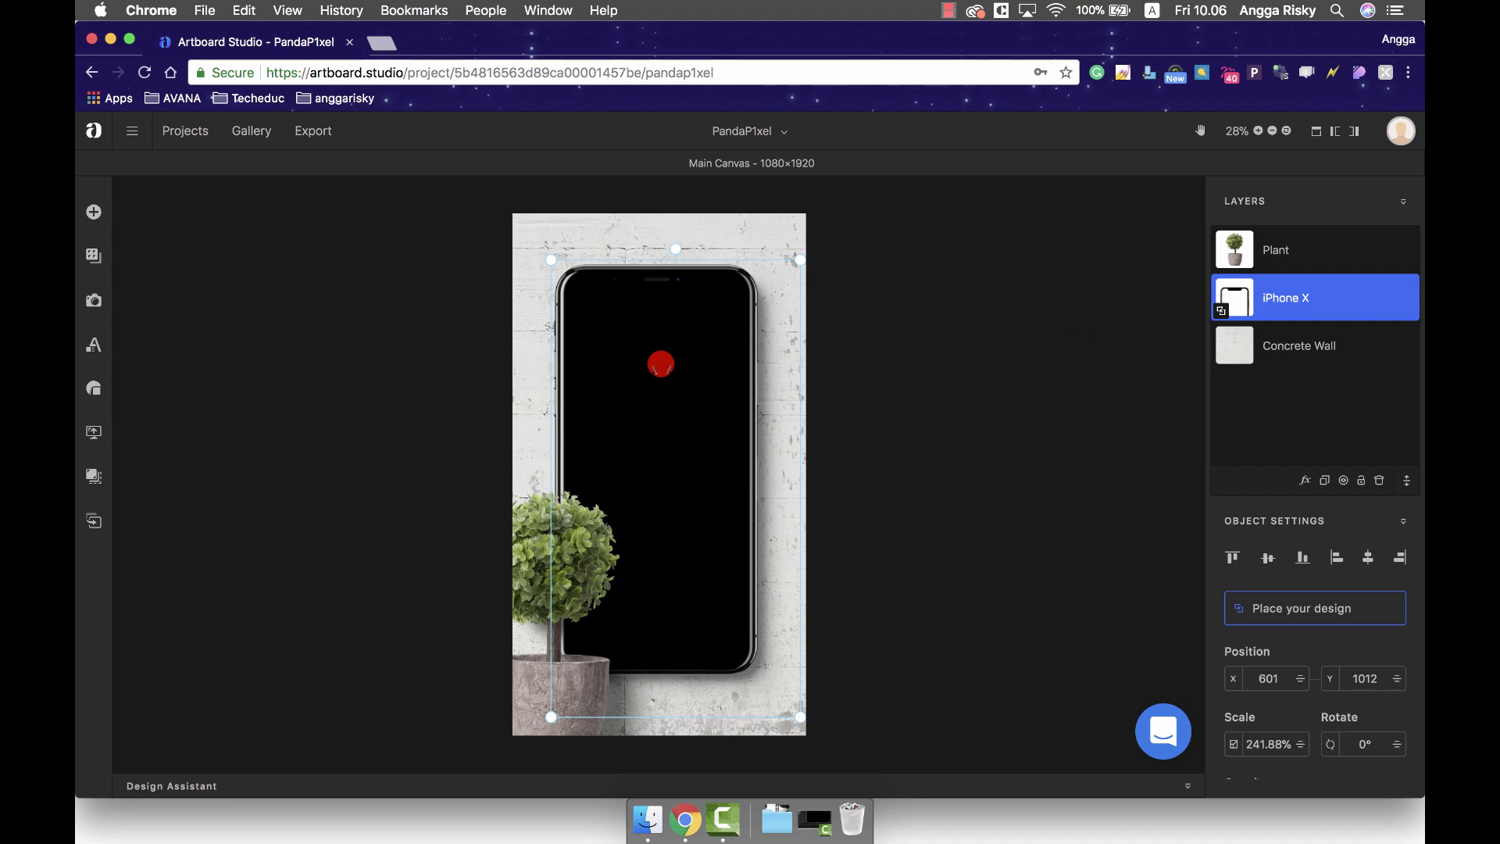
click(904, 341)
Step: Open the iPhone X's screen artboard and give its background a gradient with the blue start colour #387CD6
click(1217, 300)
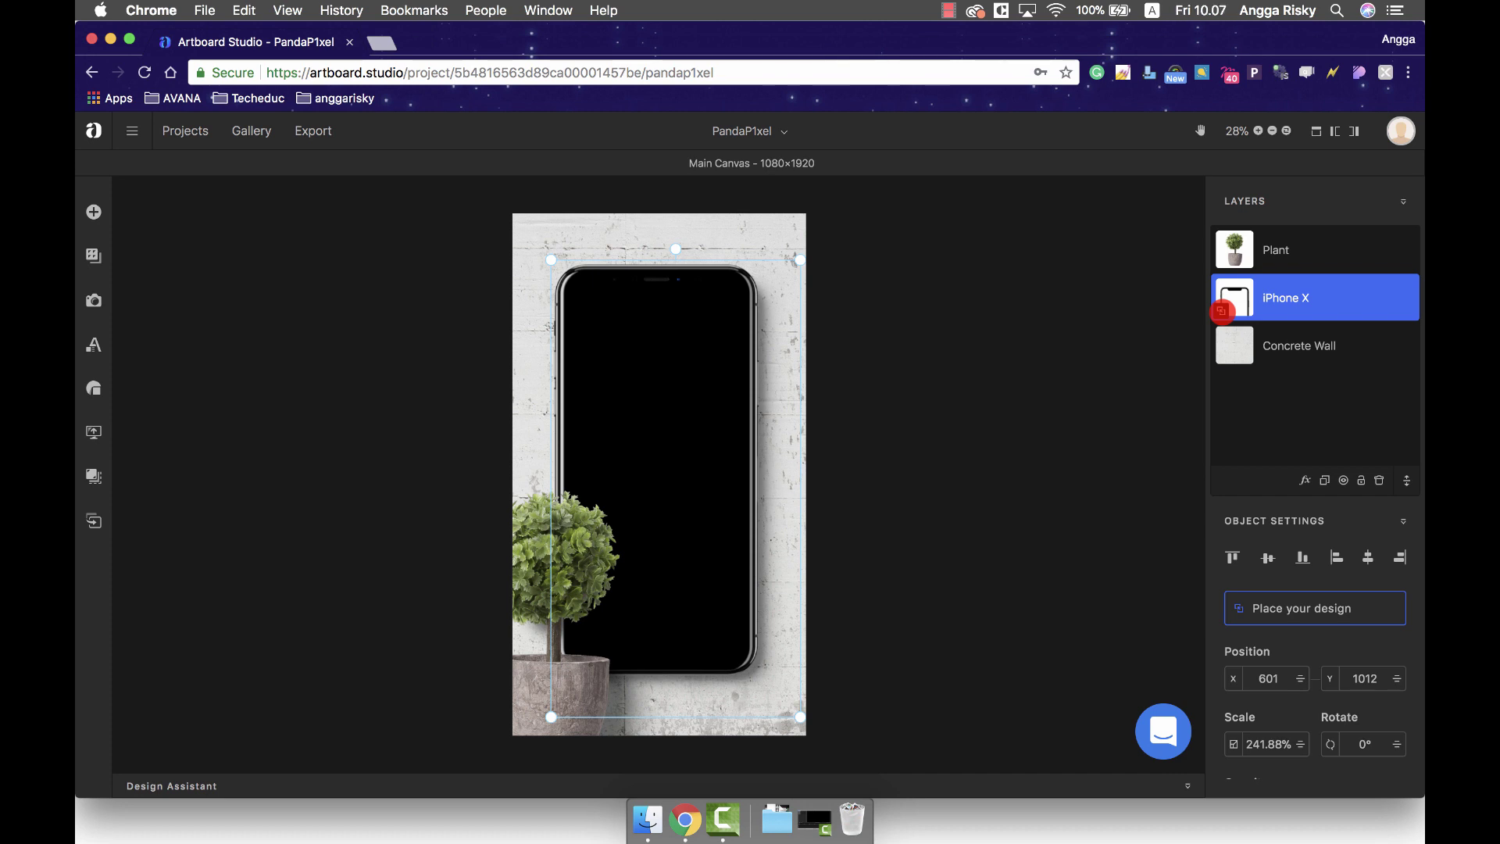
double_click(1233, 298)
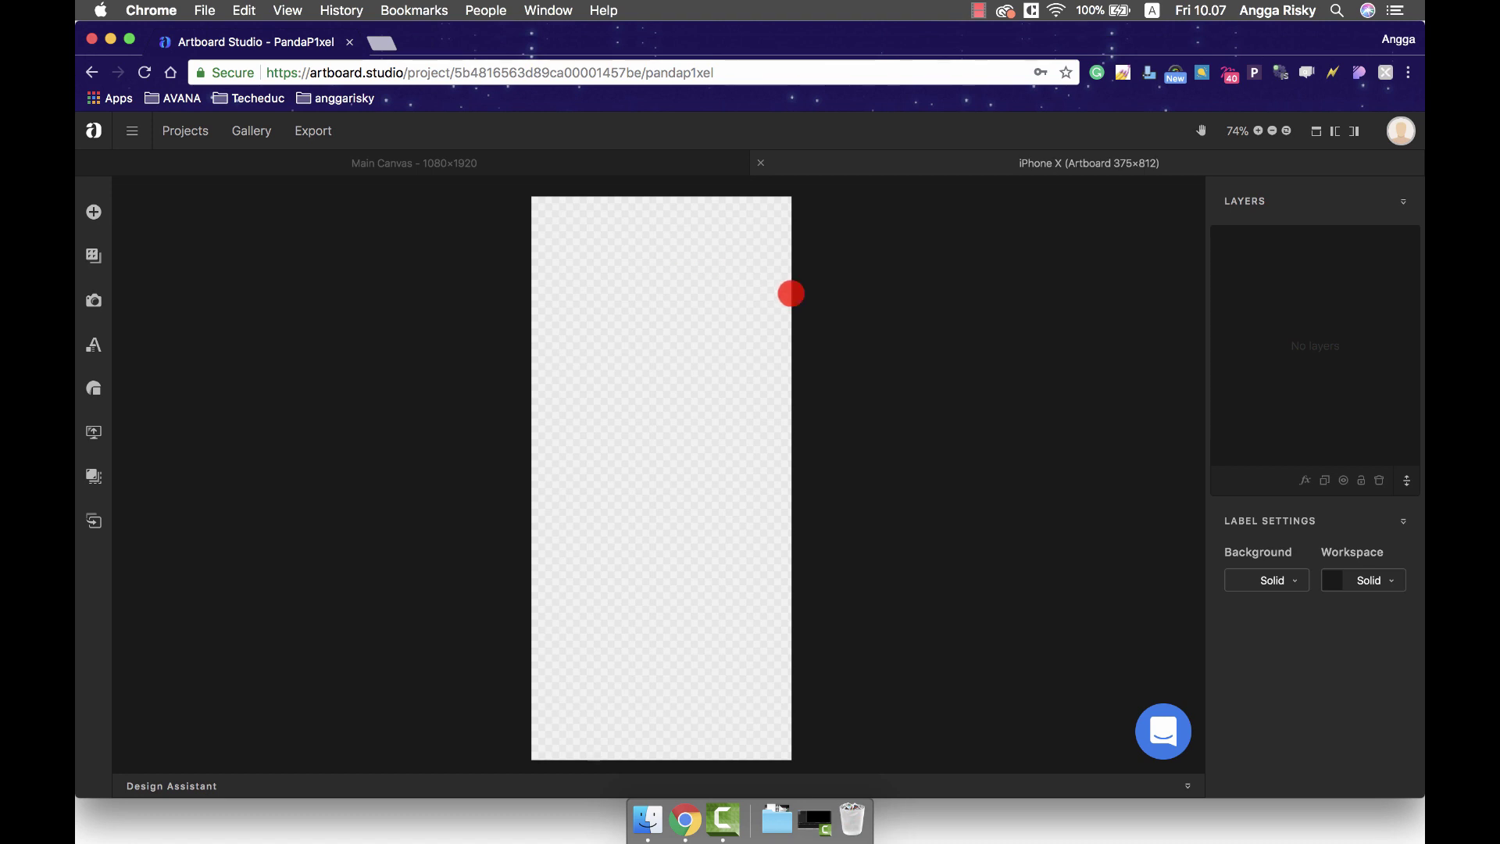
click(1284, 575)
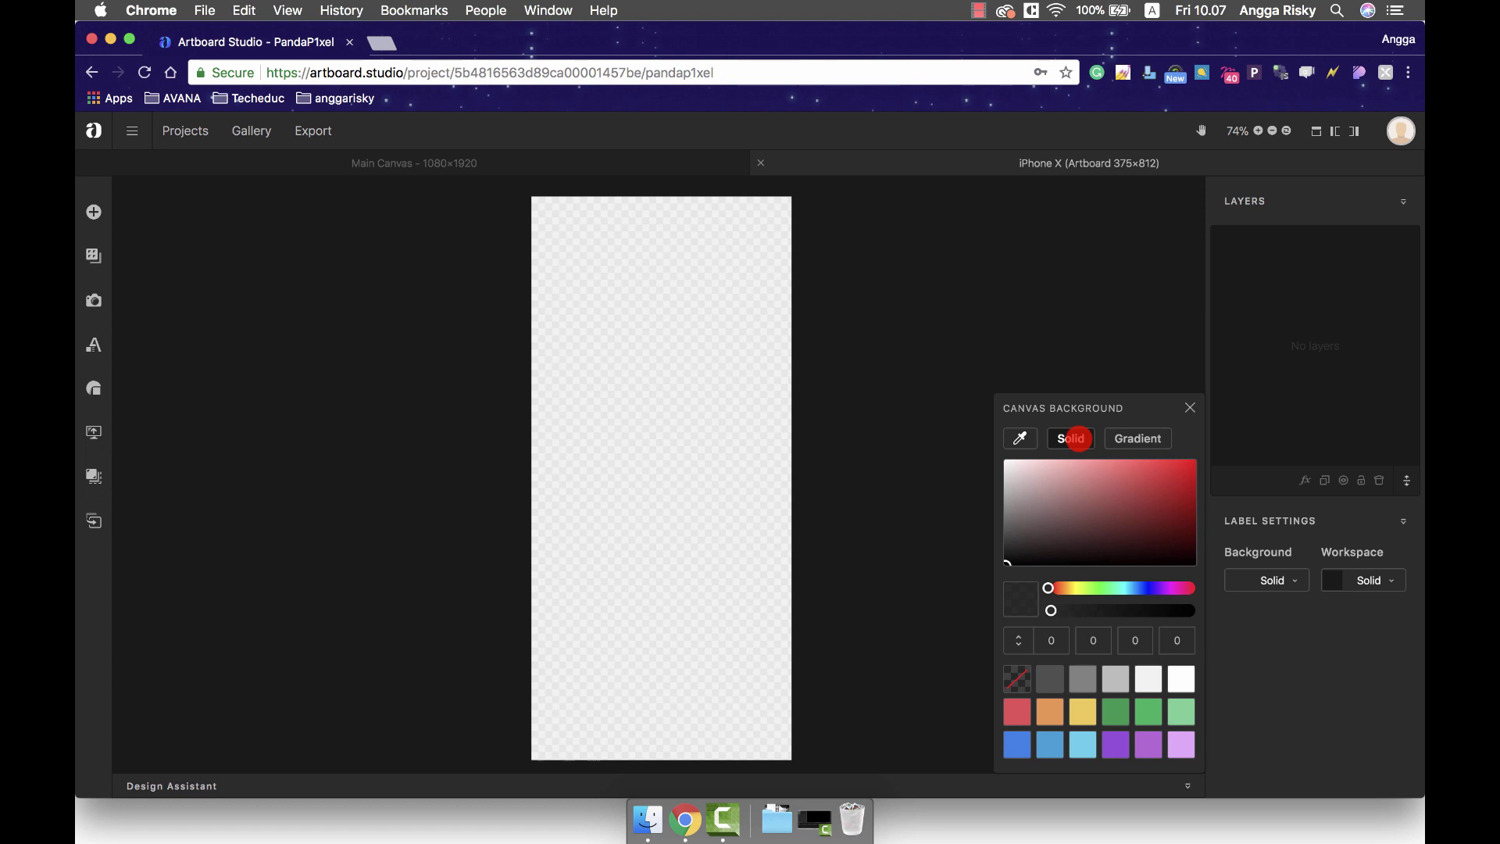
click(1135, 437)
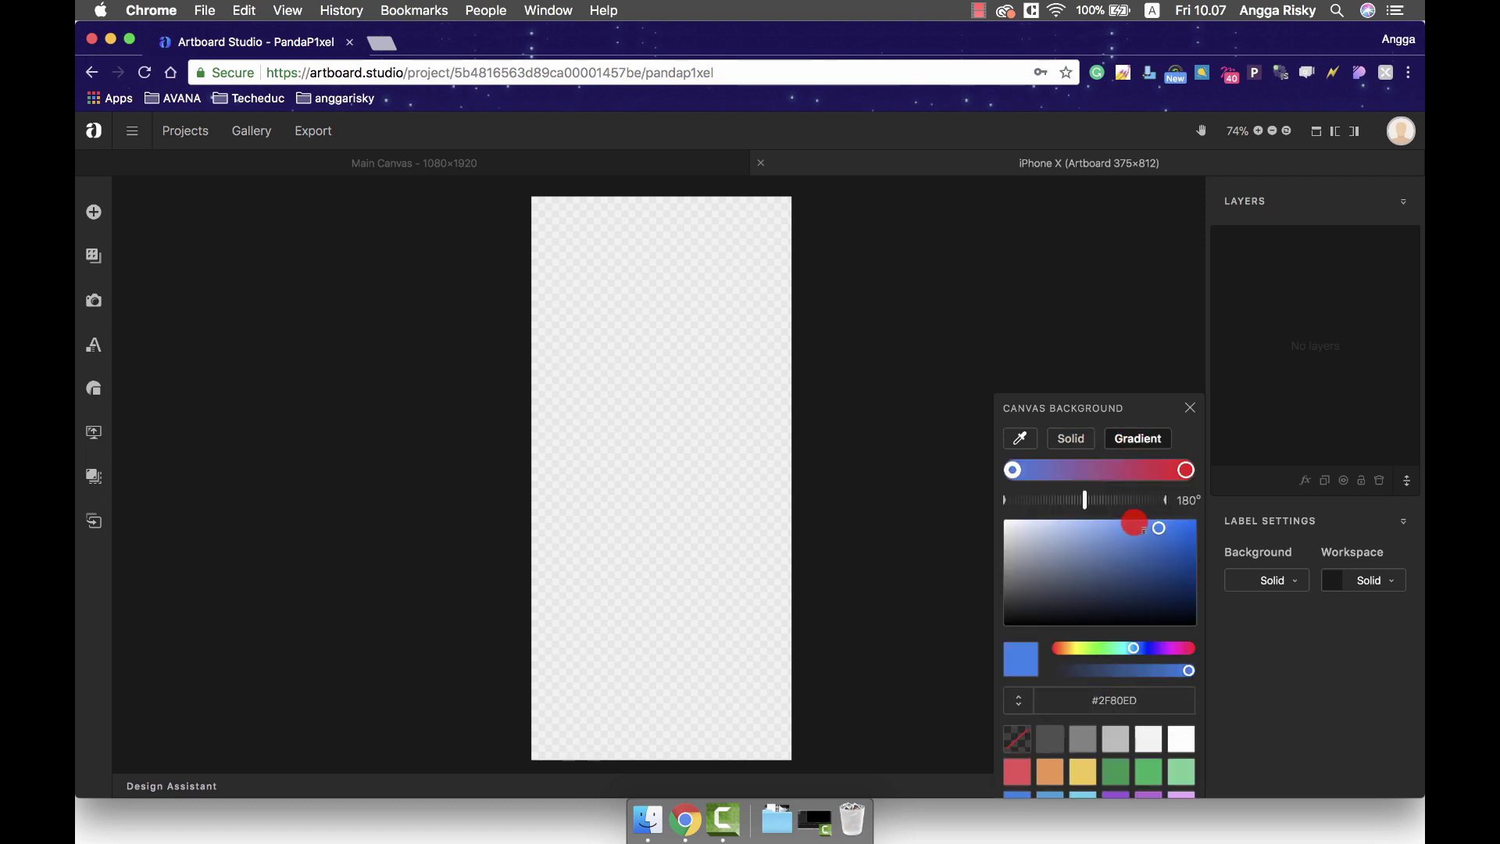
click(1146, 537)
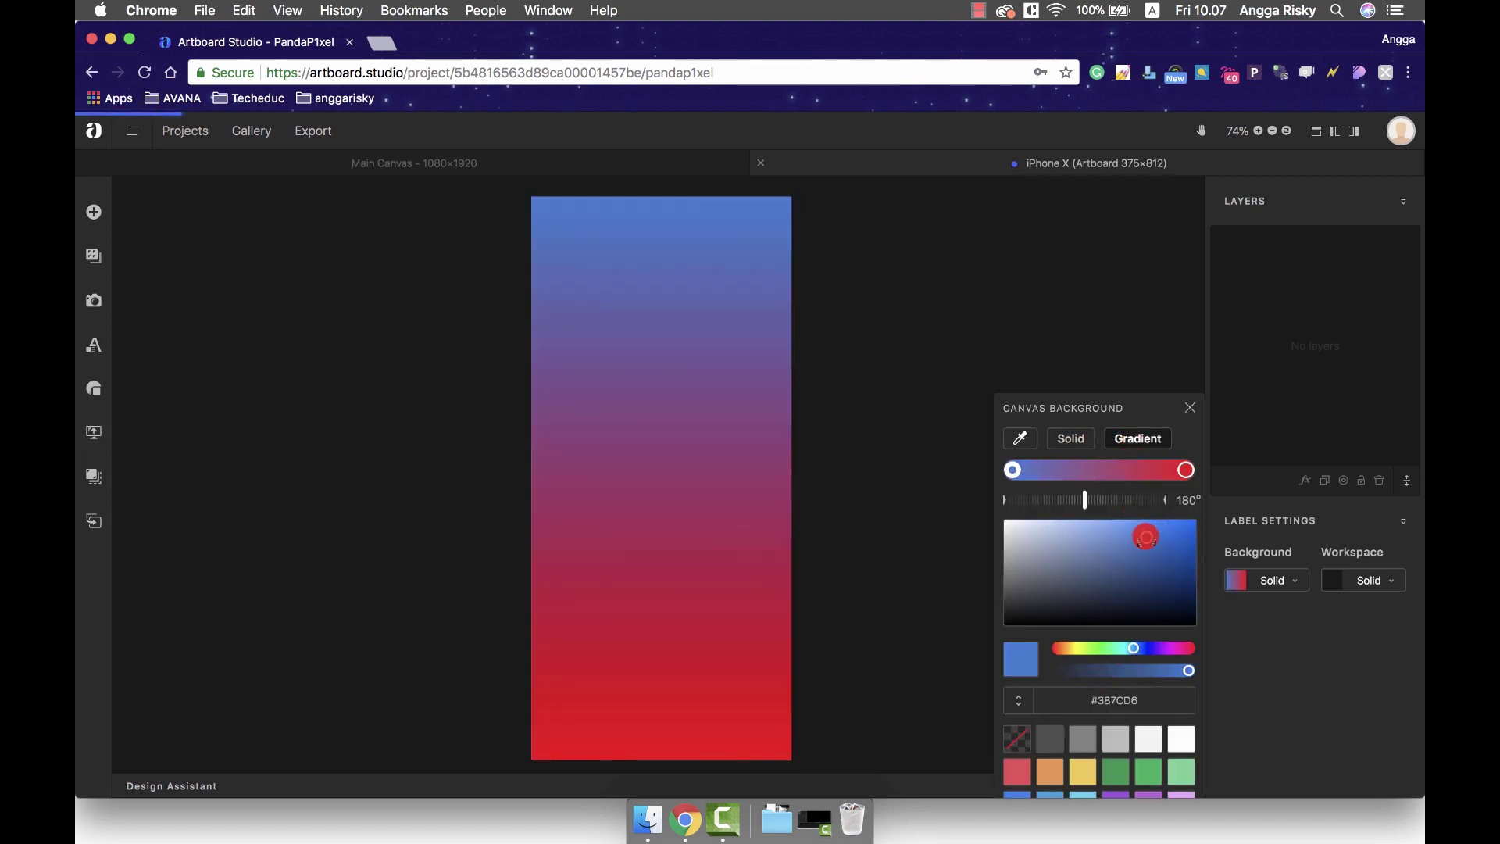
Step: Change the background gradient's end colour from red to a light blue, about #4387E4
click(1186, 470)
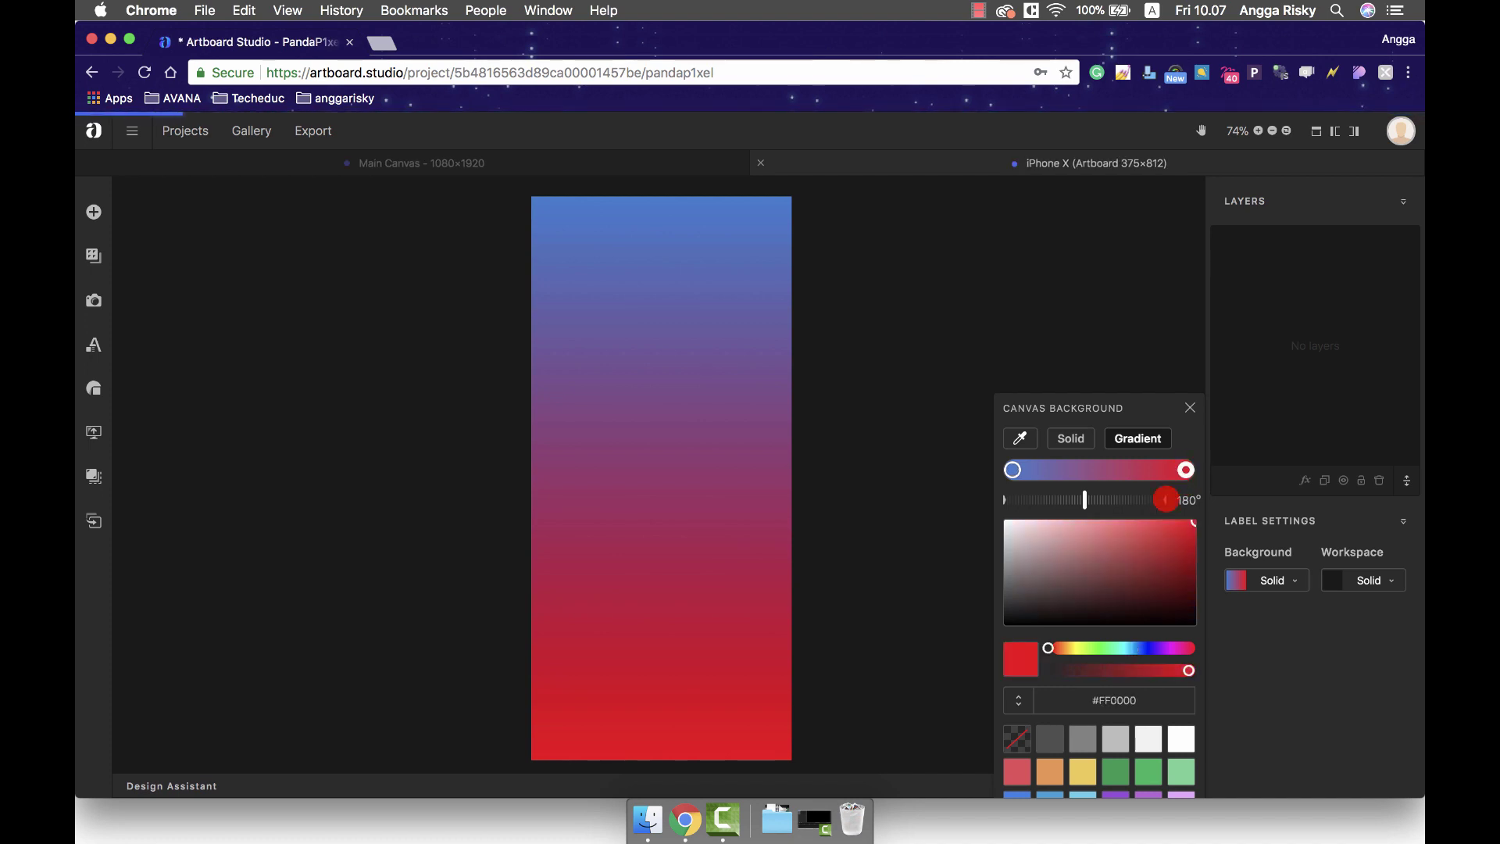
click(1149, 647)
click(1162, 598)
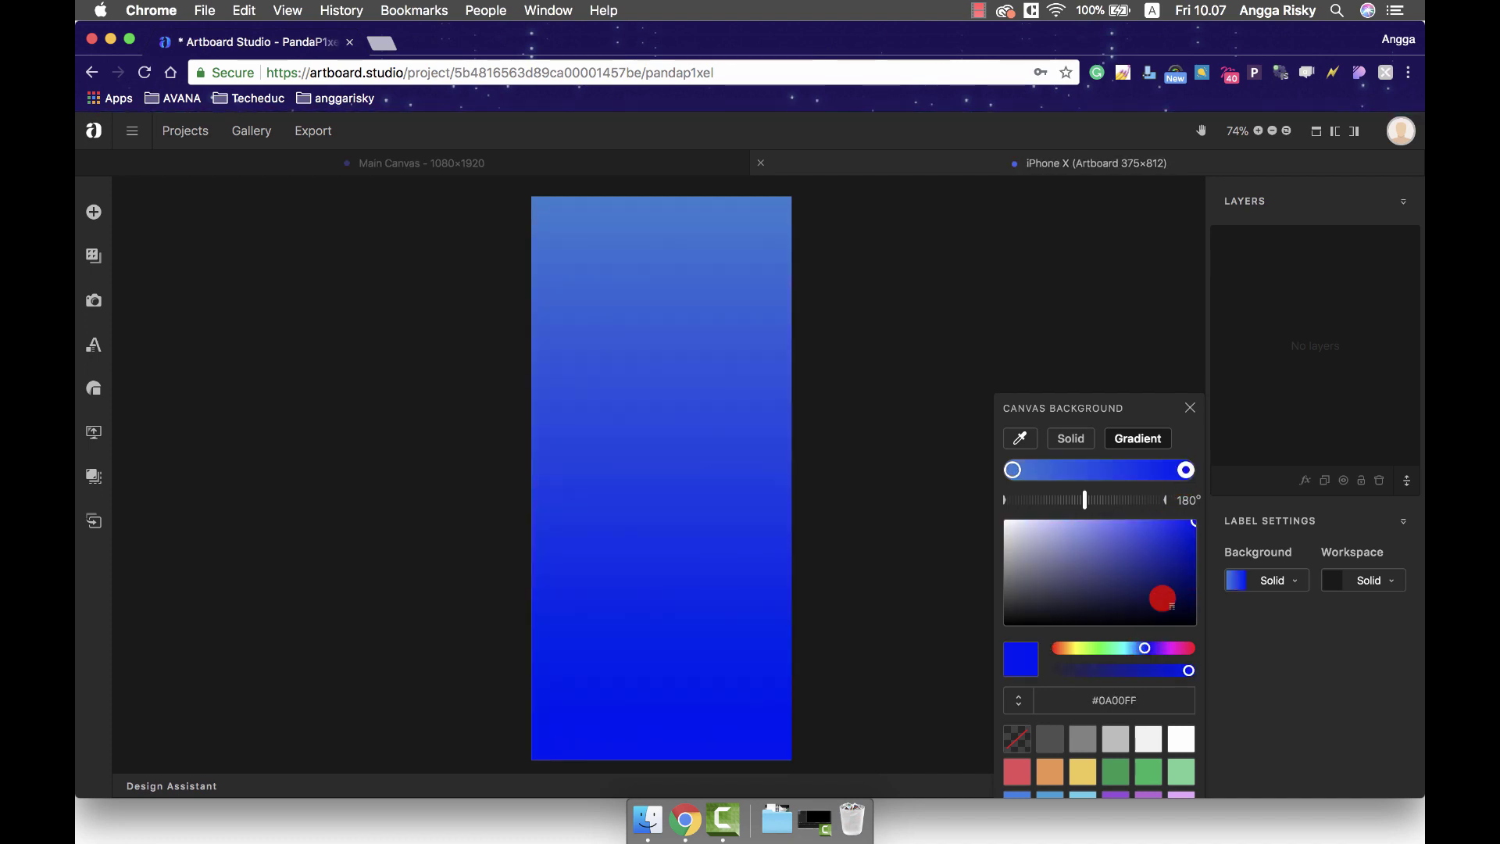
click(1158, 564)
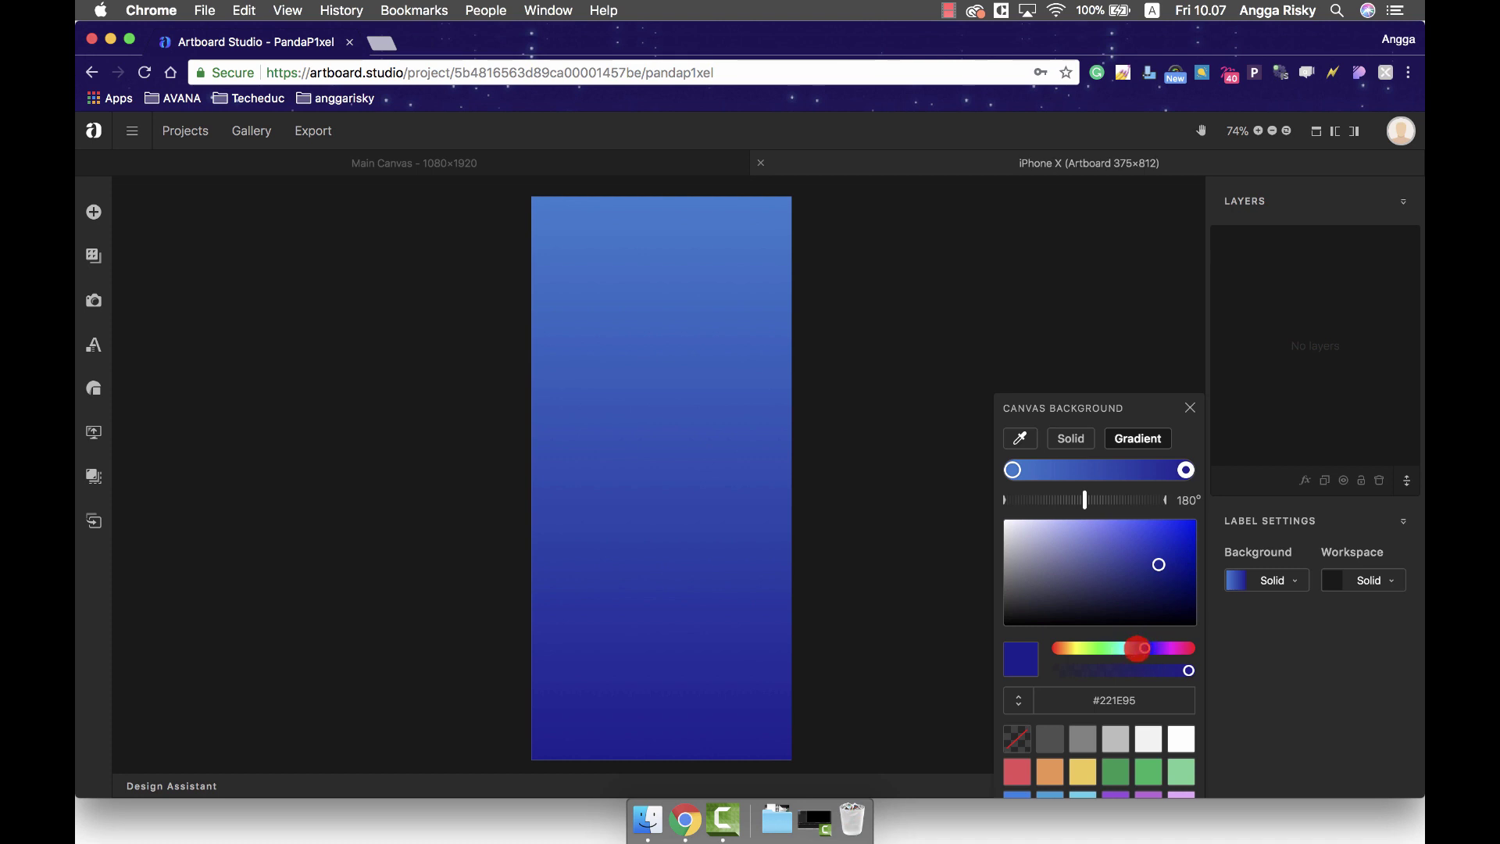
drag(1137, 648, 1133, 649)
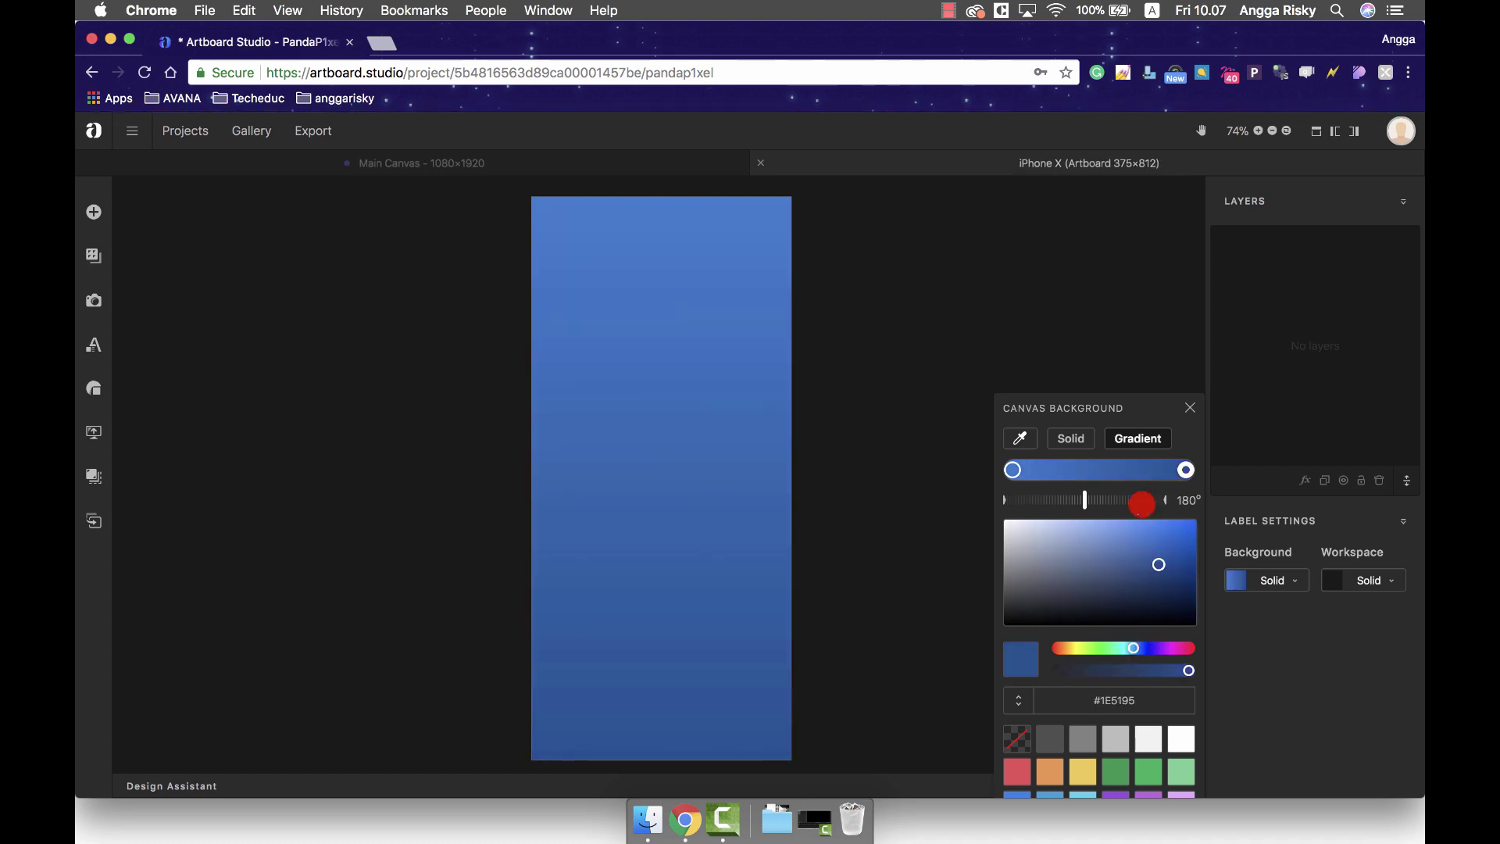
mouse_move(1152, 547)
mouse_down()
mouse_move(1148, 529)
mouse_move(1125, 547)
mouse_up()
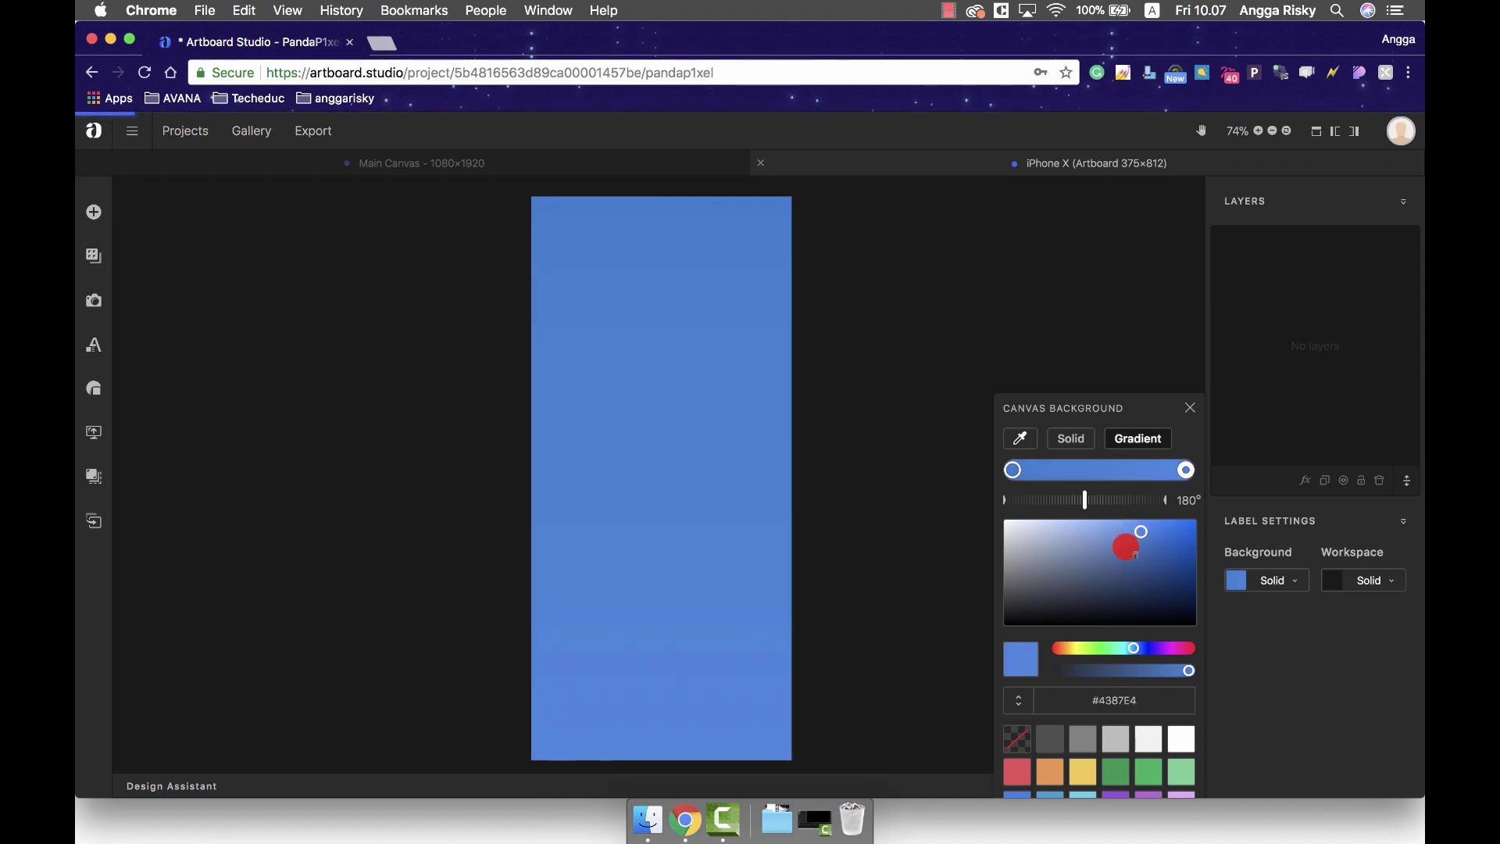
Step: Set the gradient's start colour to turquoise #38D6CD, return to the main canvas, and deselect the iPhone X
click(1014, 470)
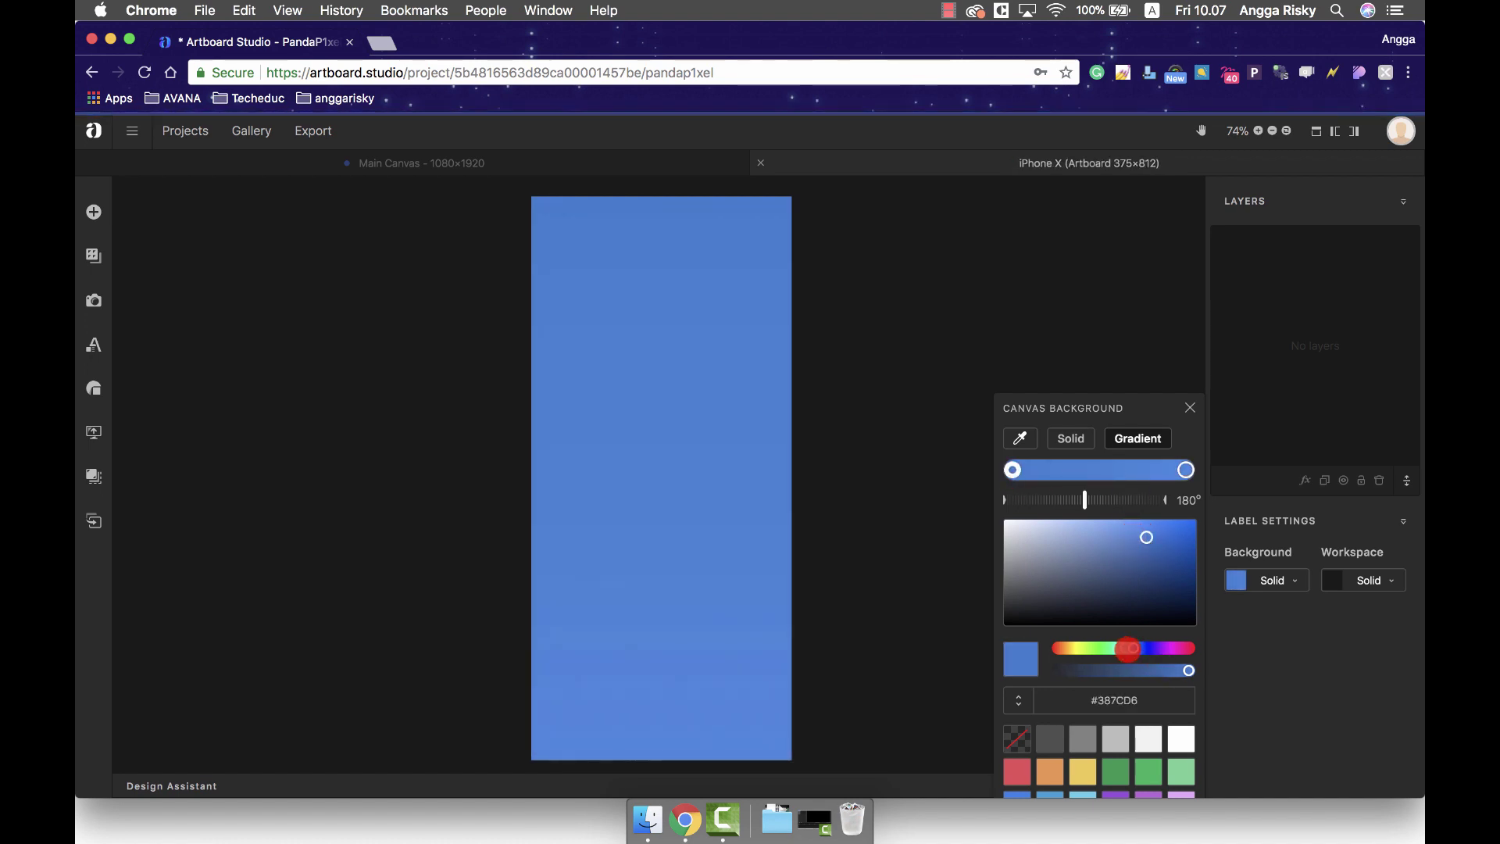
click(1119, 649)
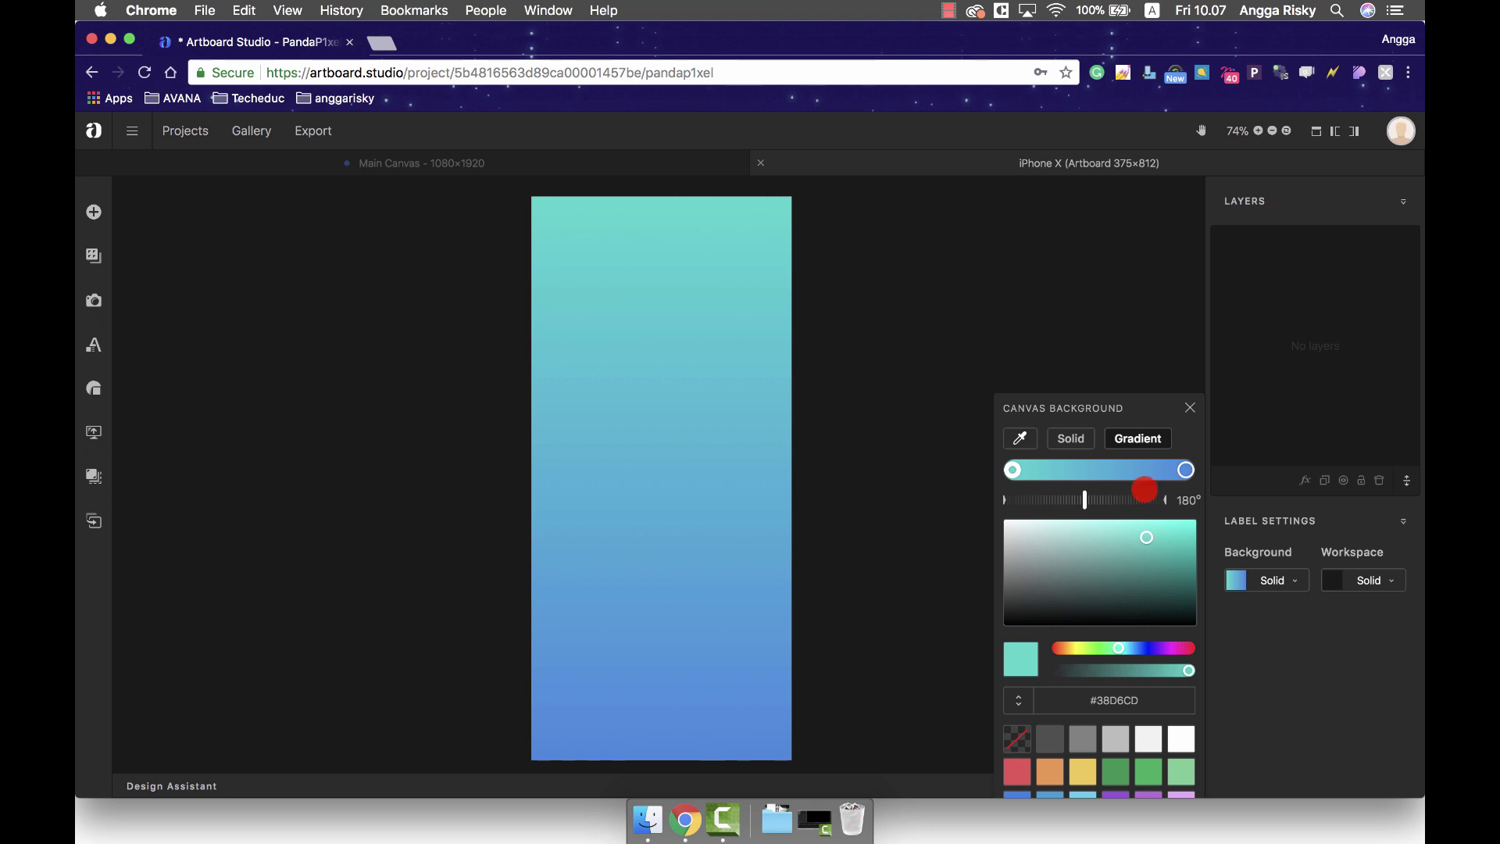
click(1195, 407)
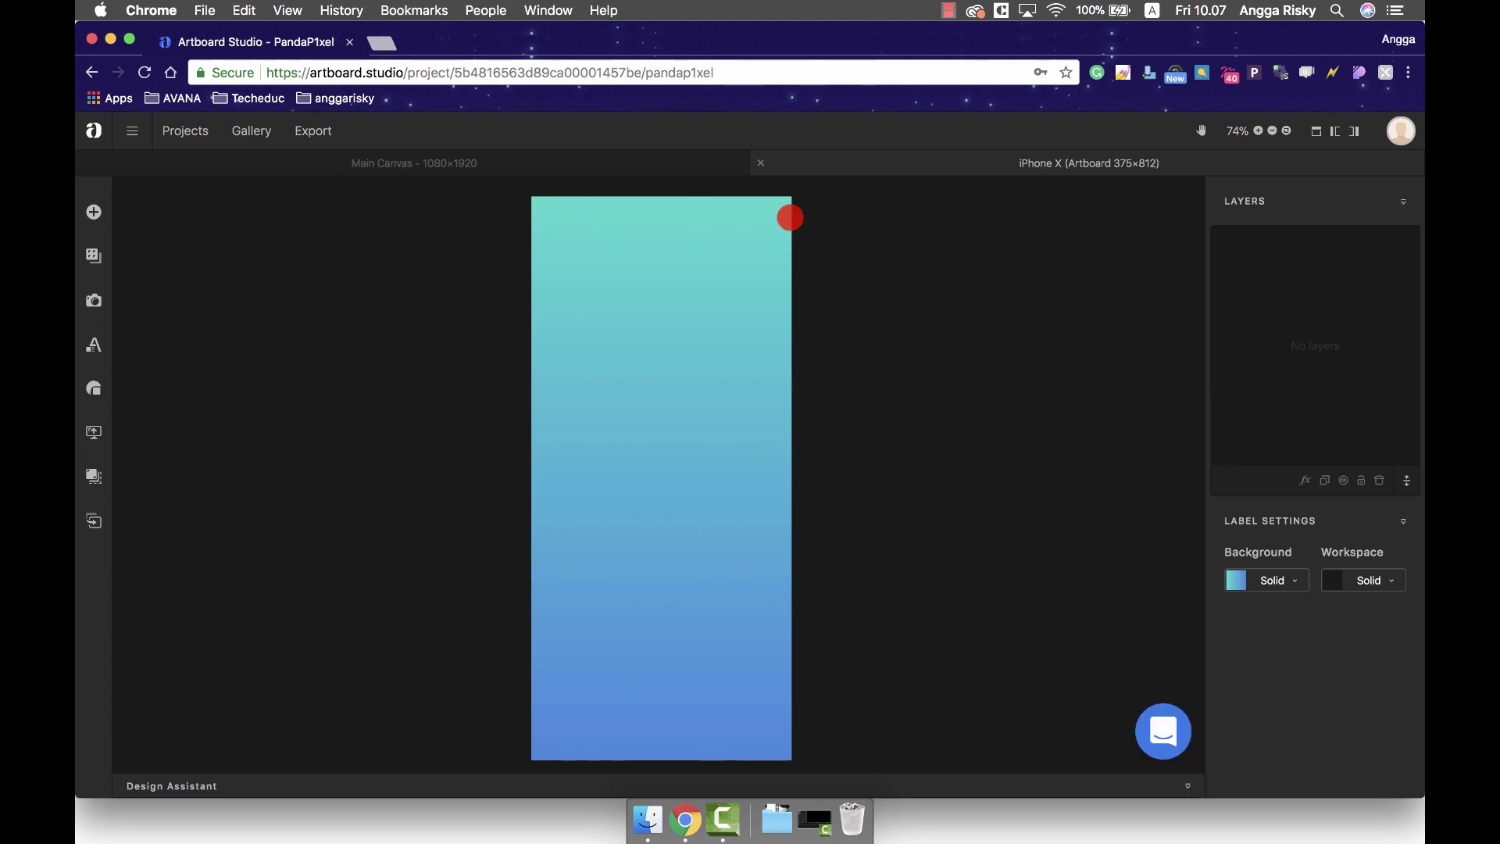
click(661, 173)
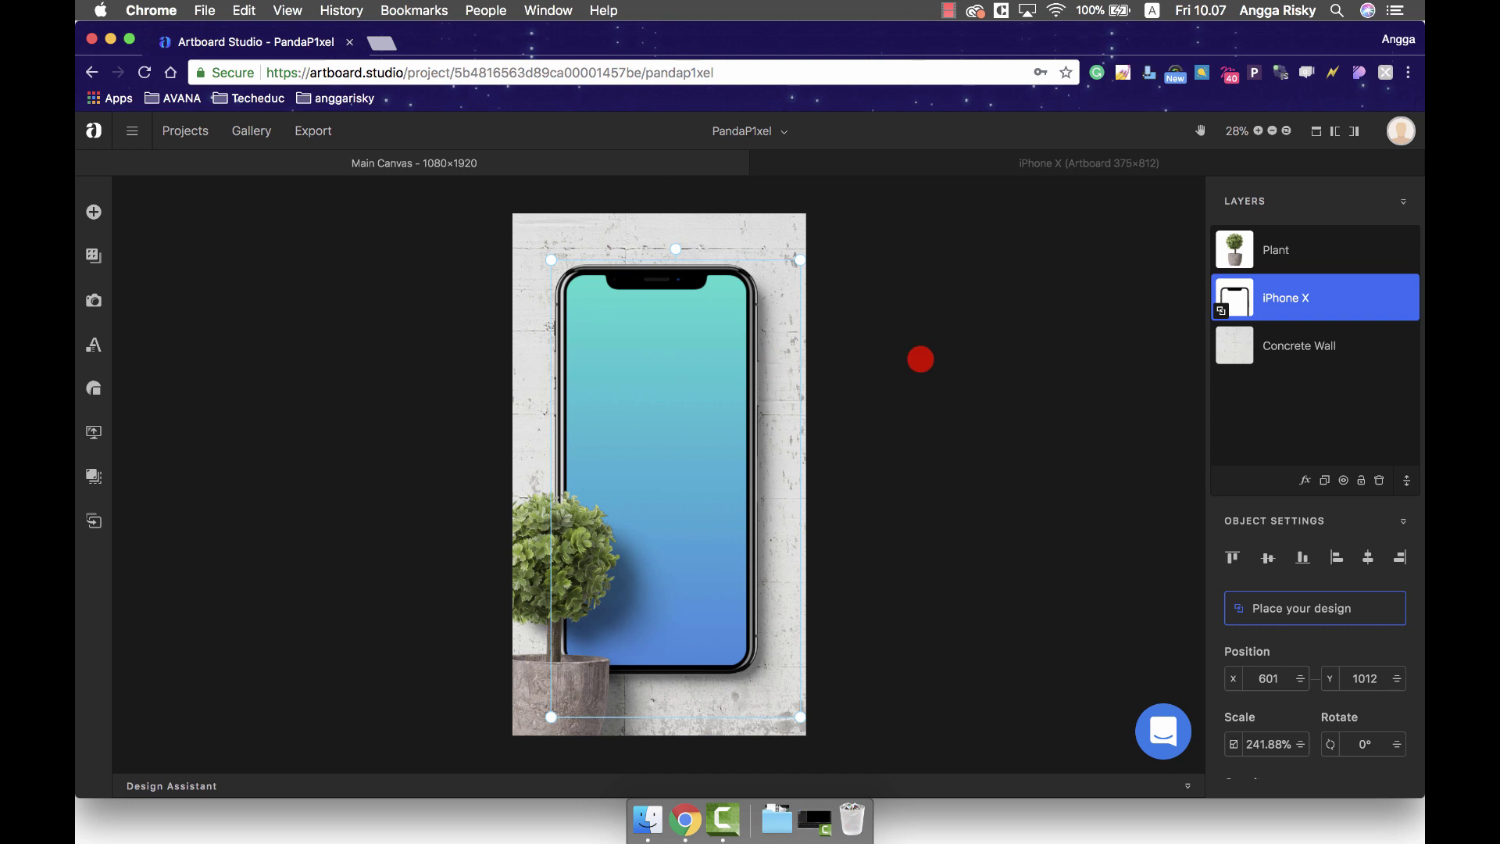
click(921, 359)
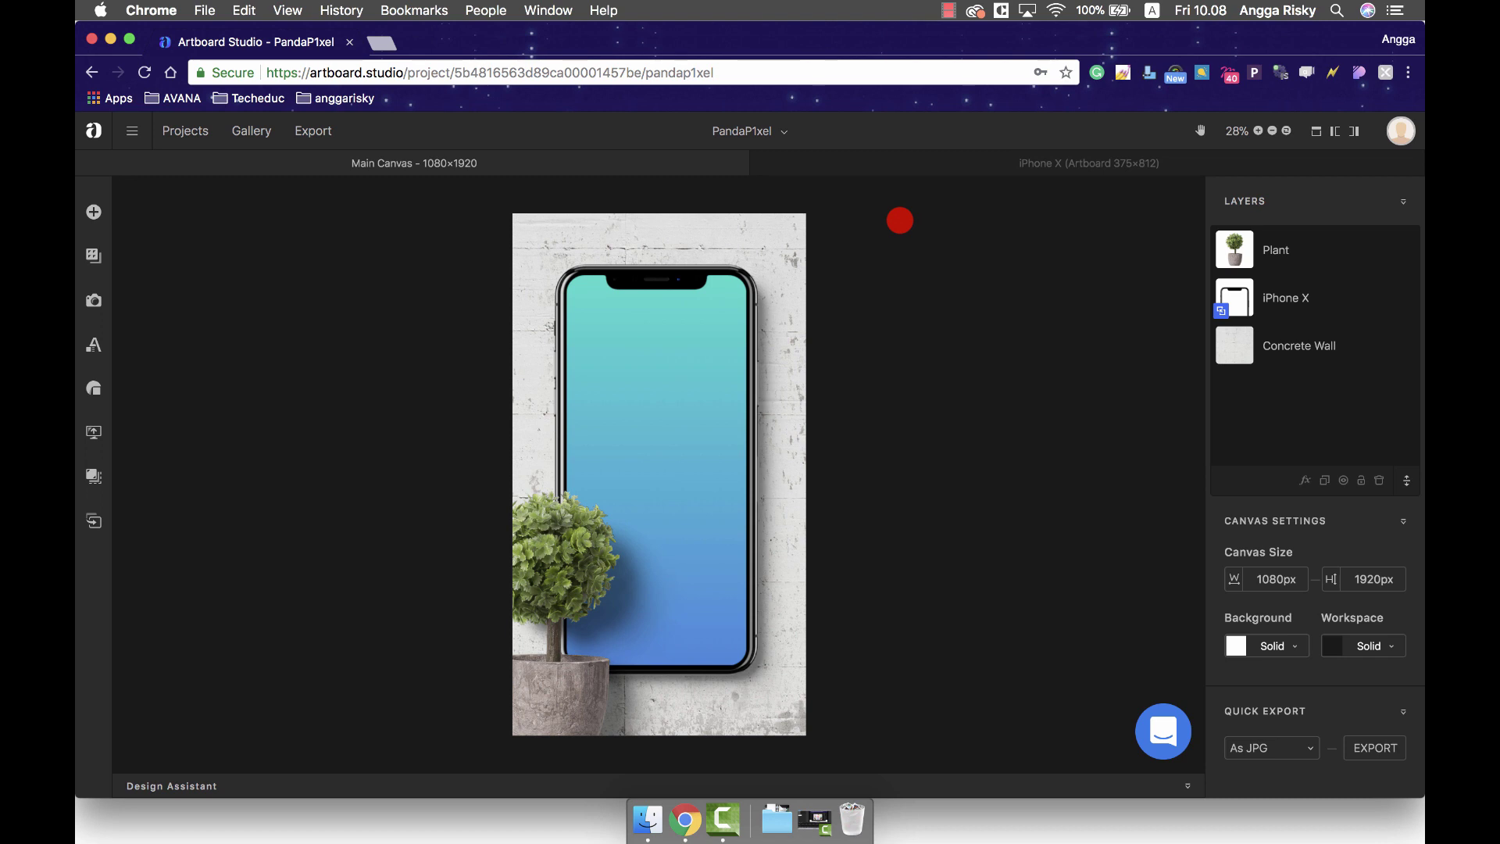
Step: Reopen the iPhone X screen artboard and upload Home.png from the Pictures folder
click(907, 165)
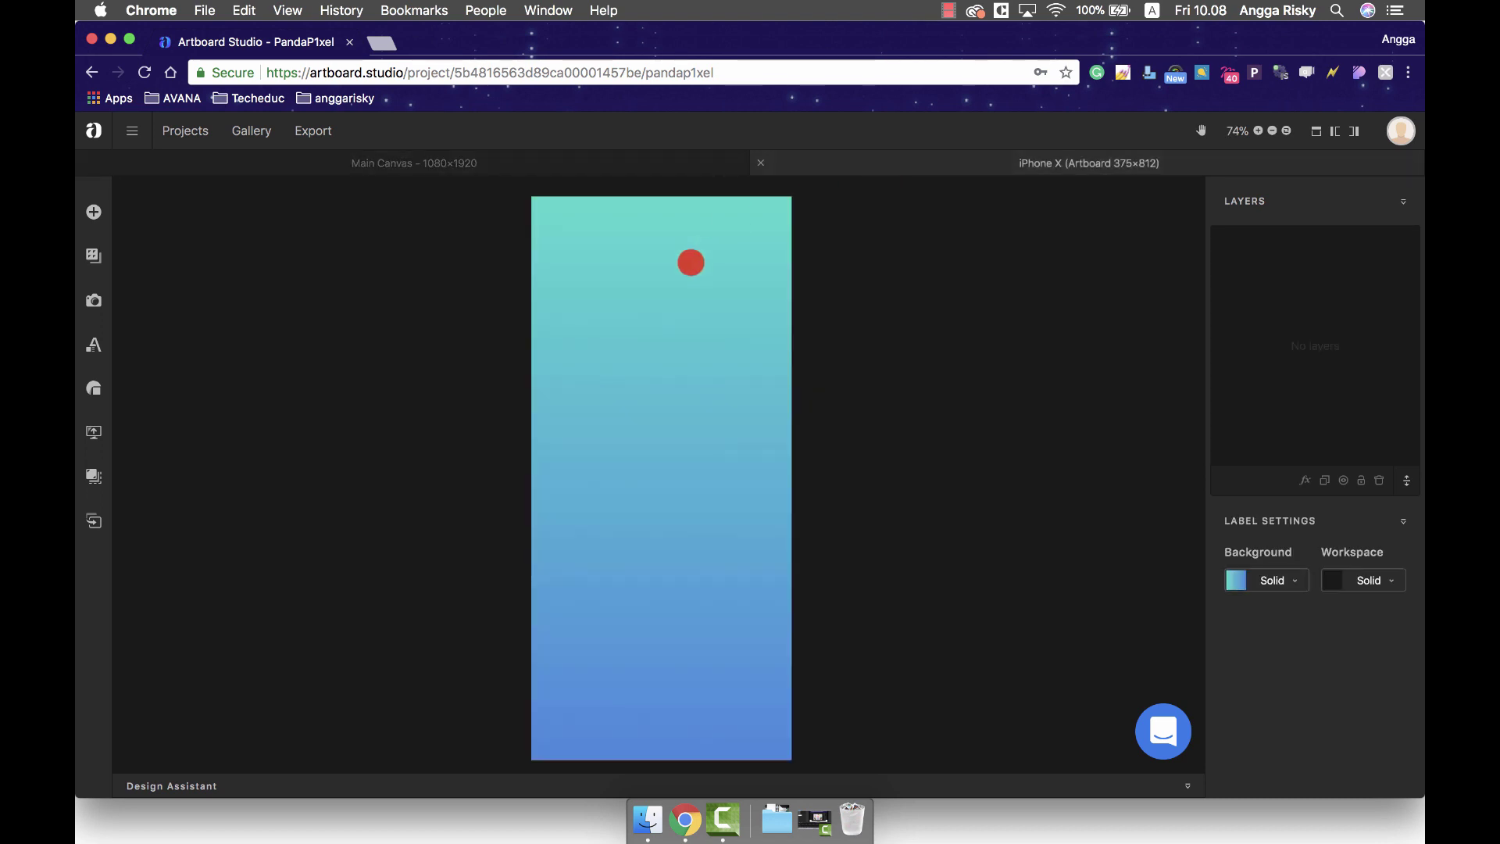
click(90, 432)
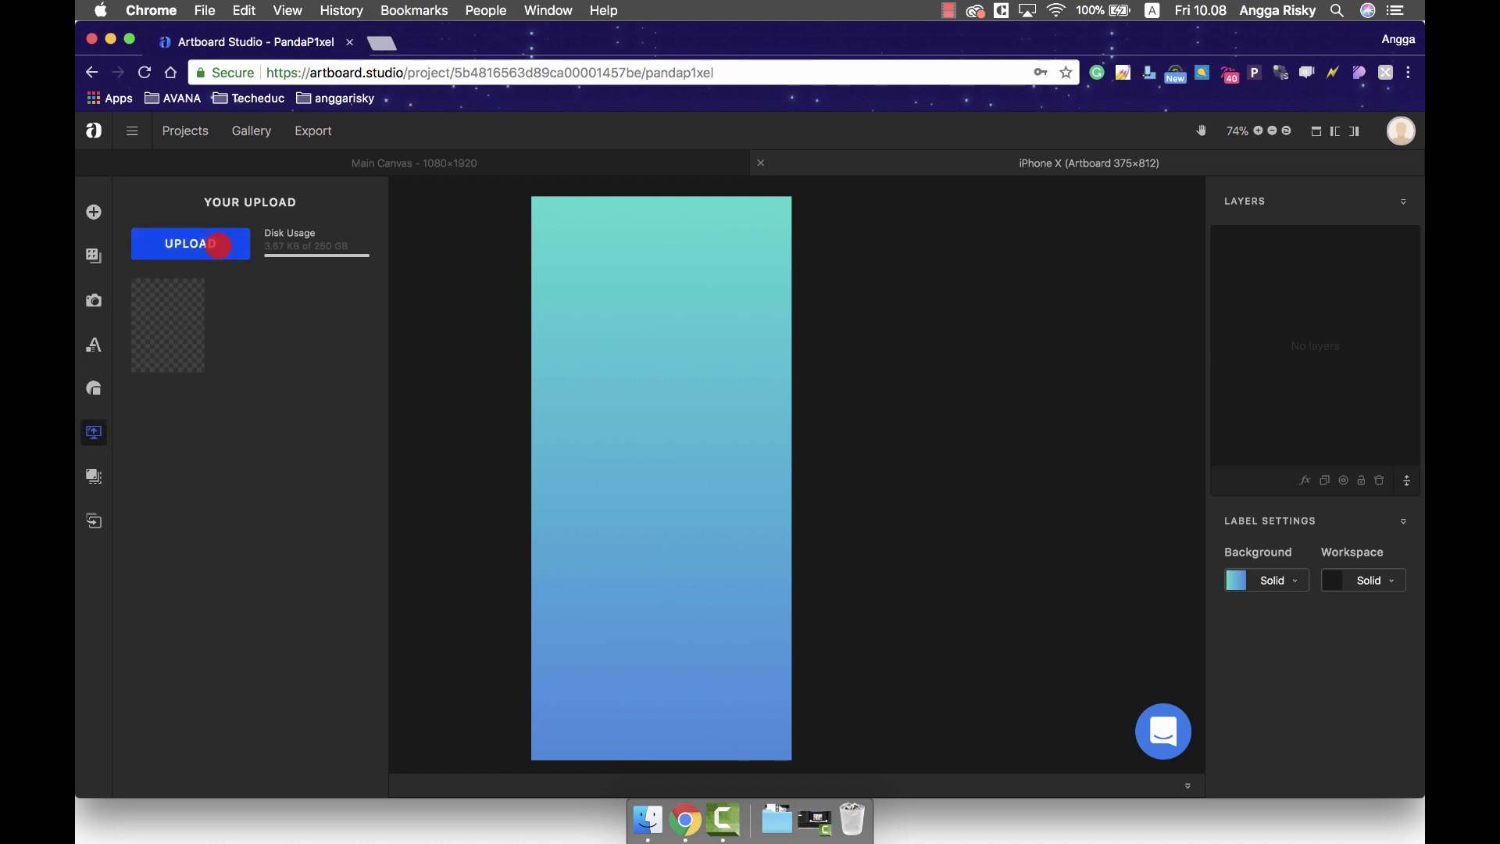
click(218, 245)
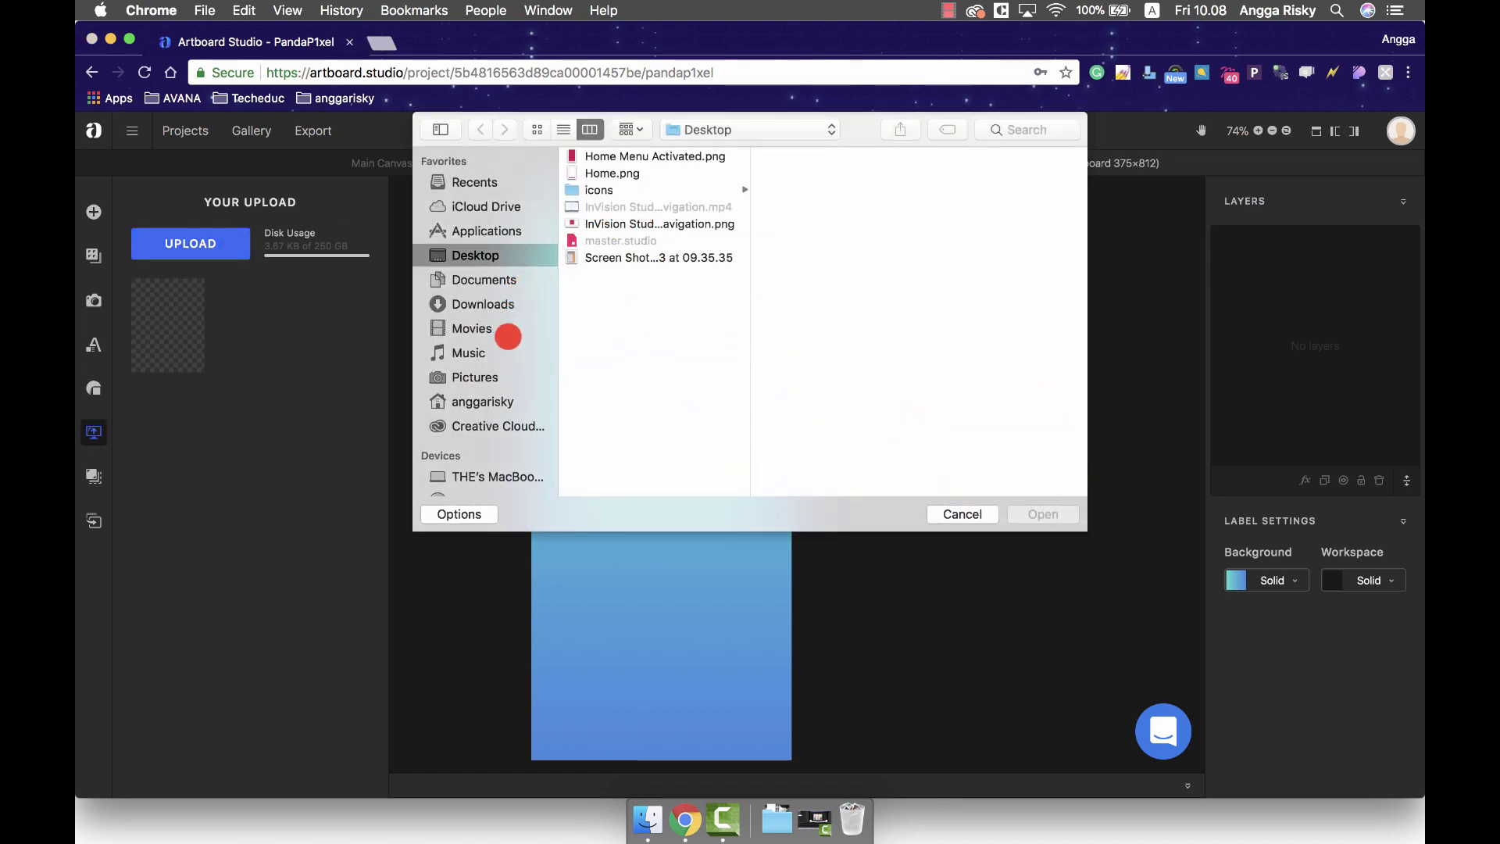
click(500, 377)
click(626, 207)
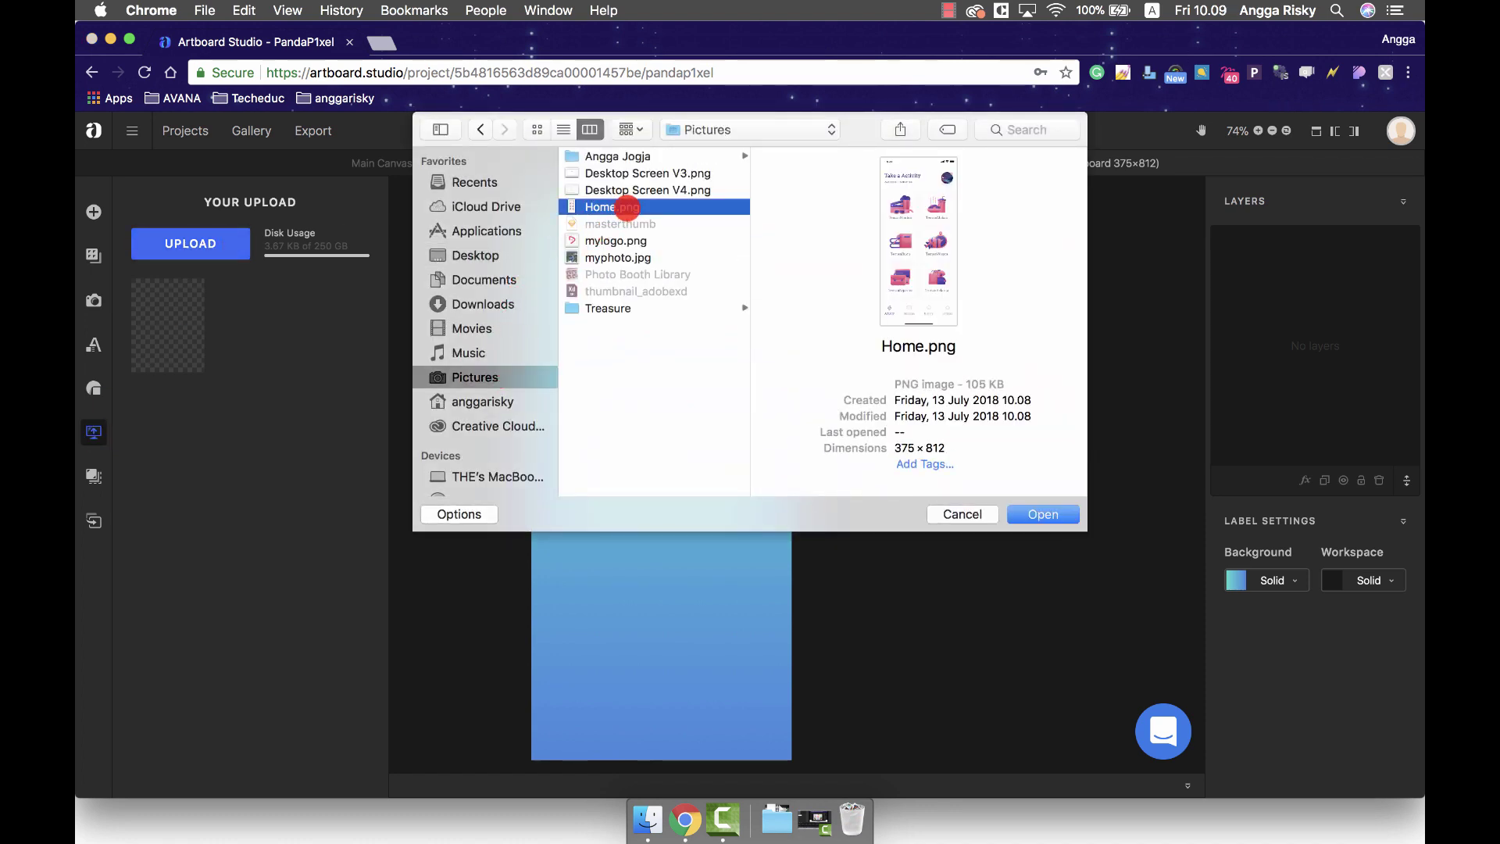
double_click(627, 207)
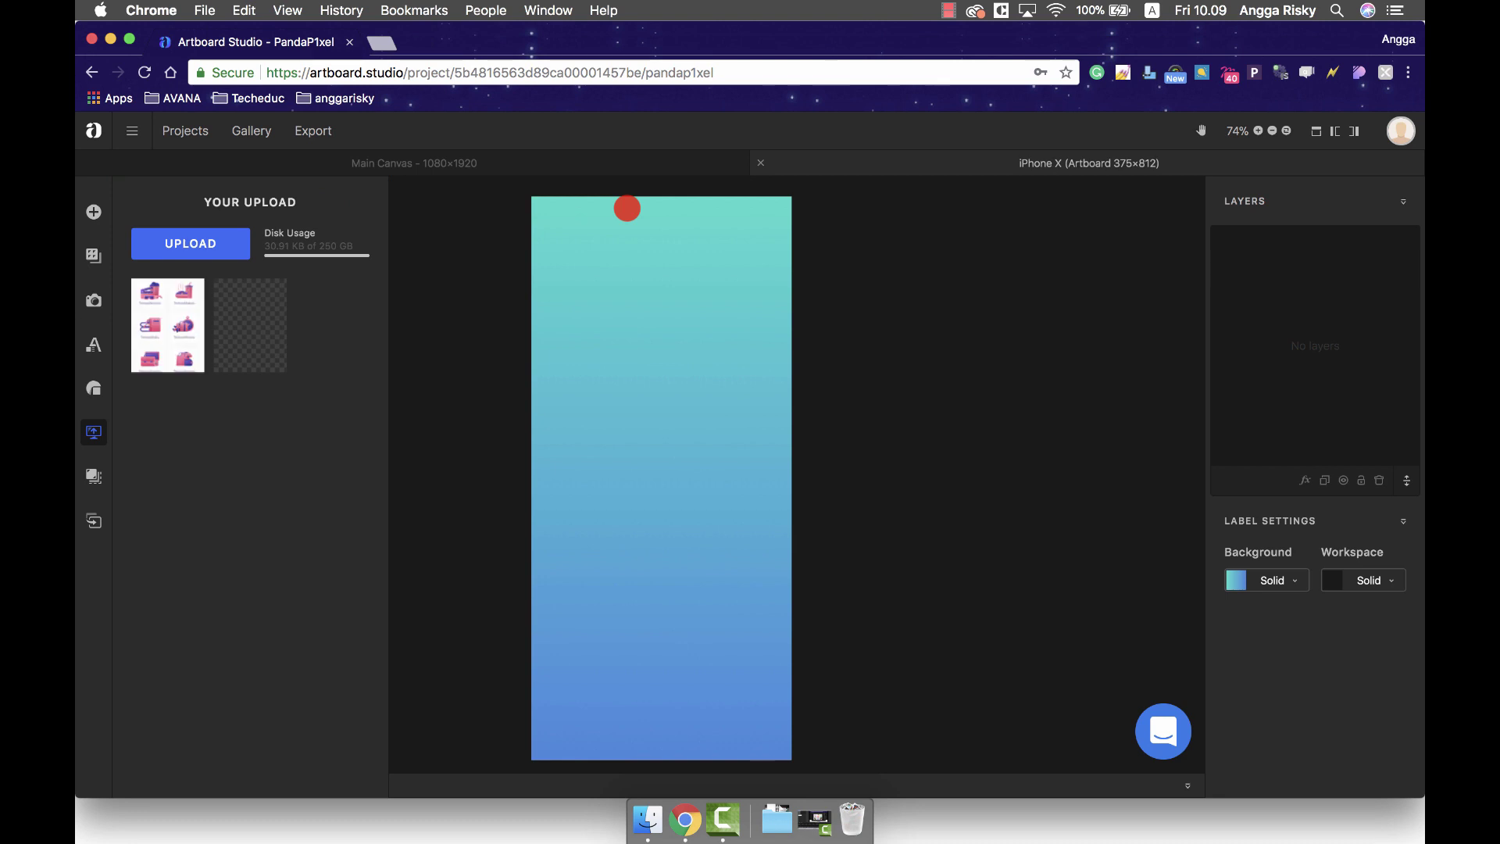
Step: Place the uploaded Home.png on the iPhone X screen artboard, then close that artboard to return to the main canvas
click(173, 352)
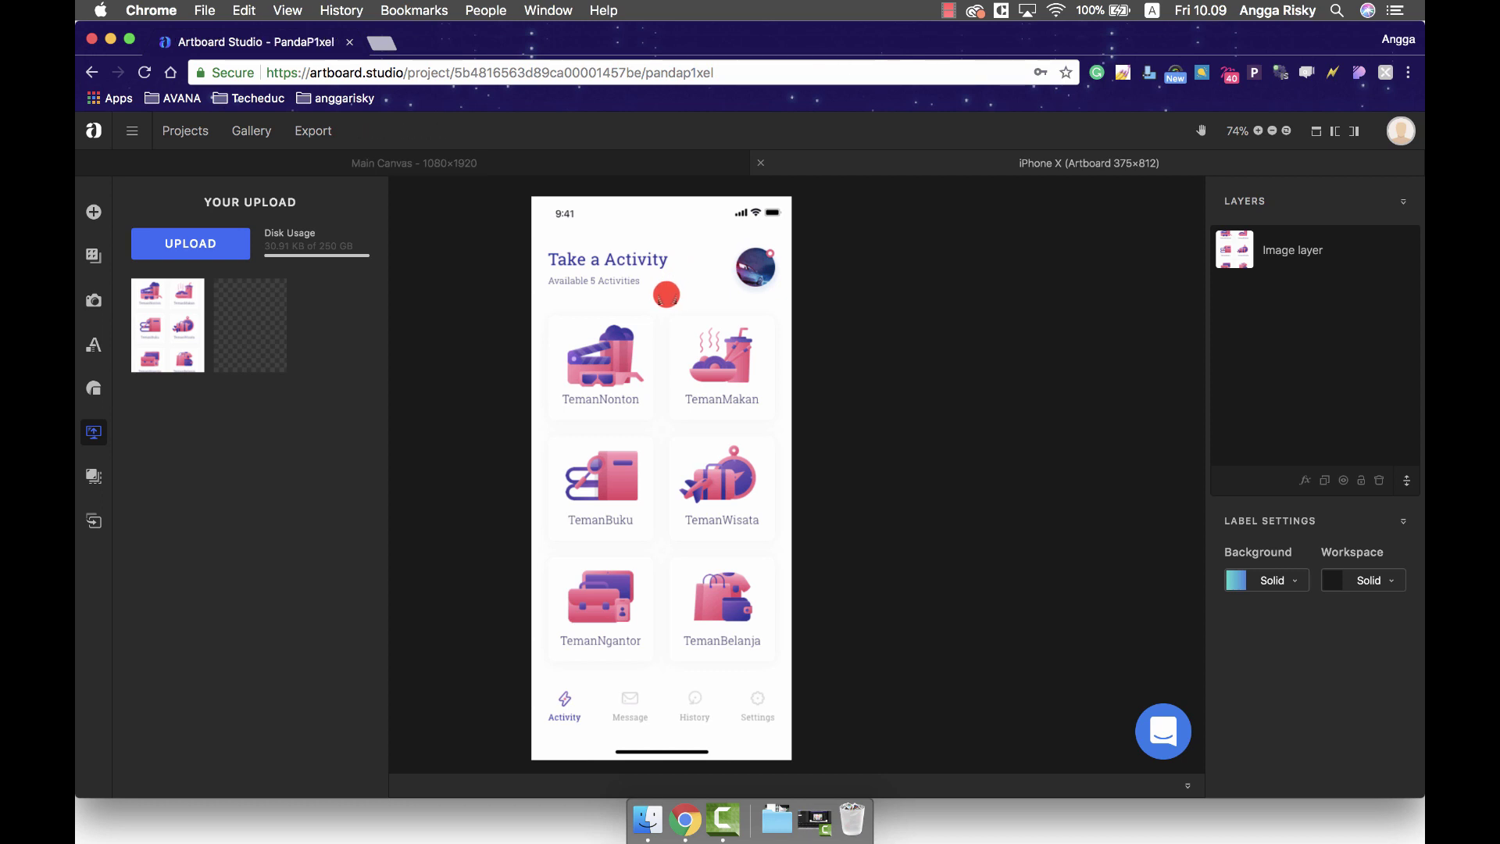
click(660, 275)
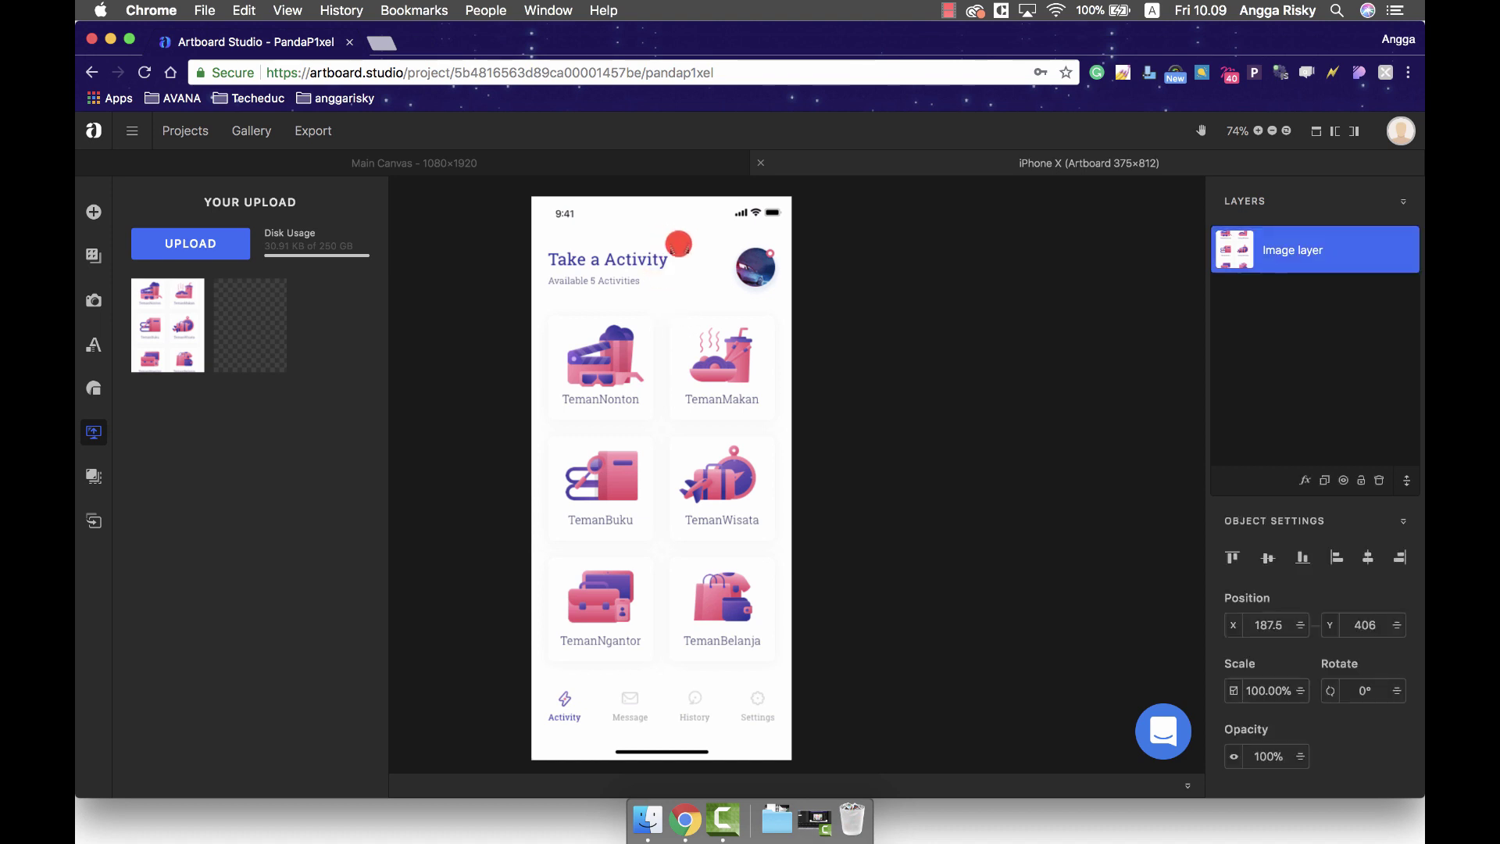
click(795, 257)
click(718, 282)
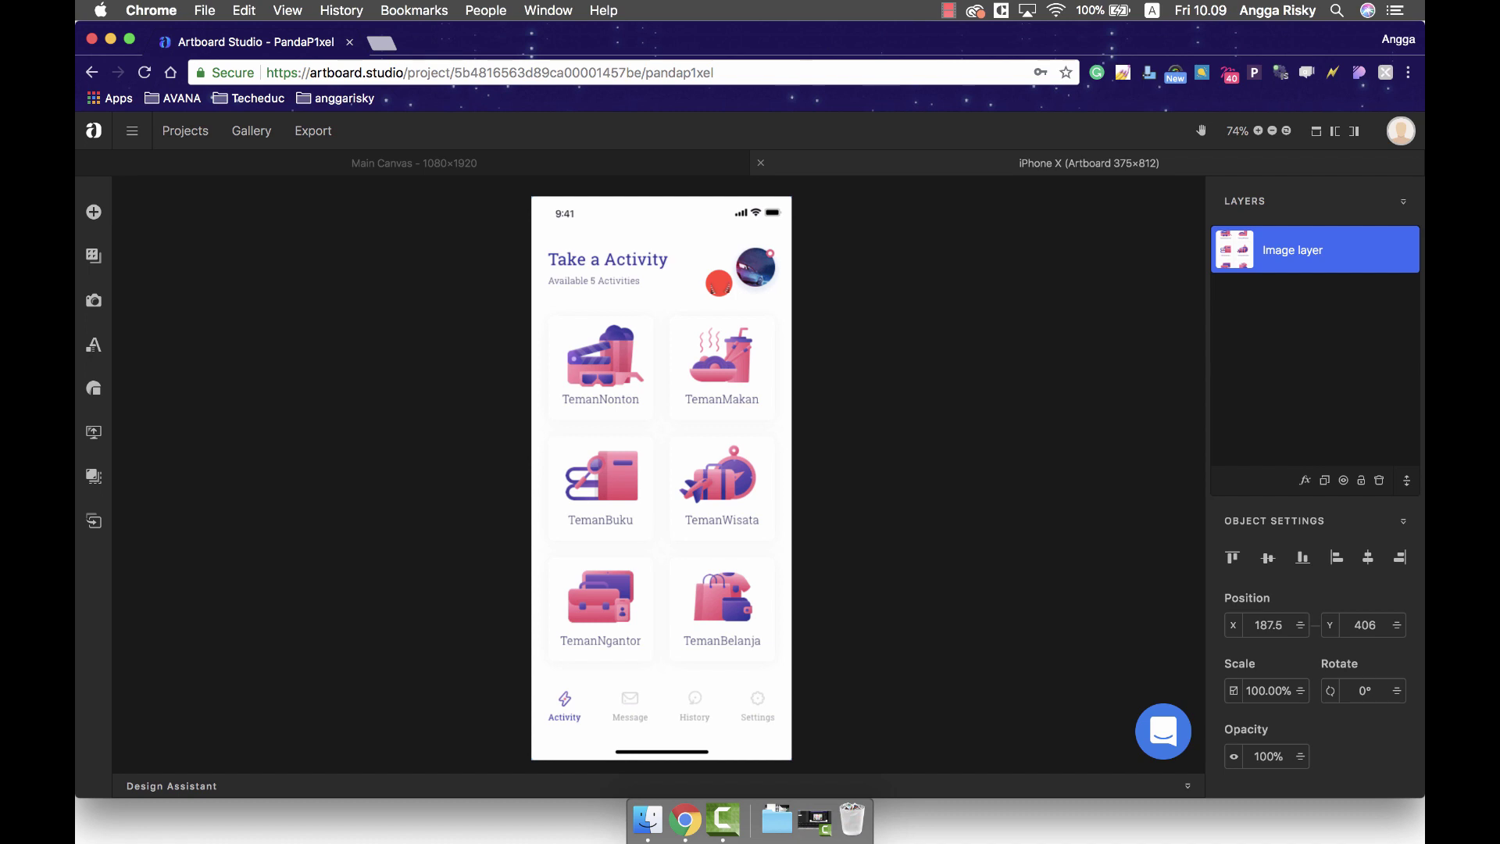
click(760, 161)
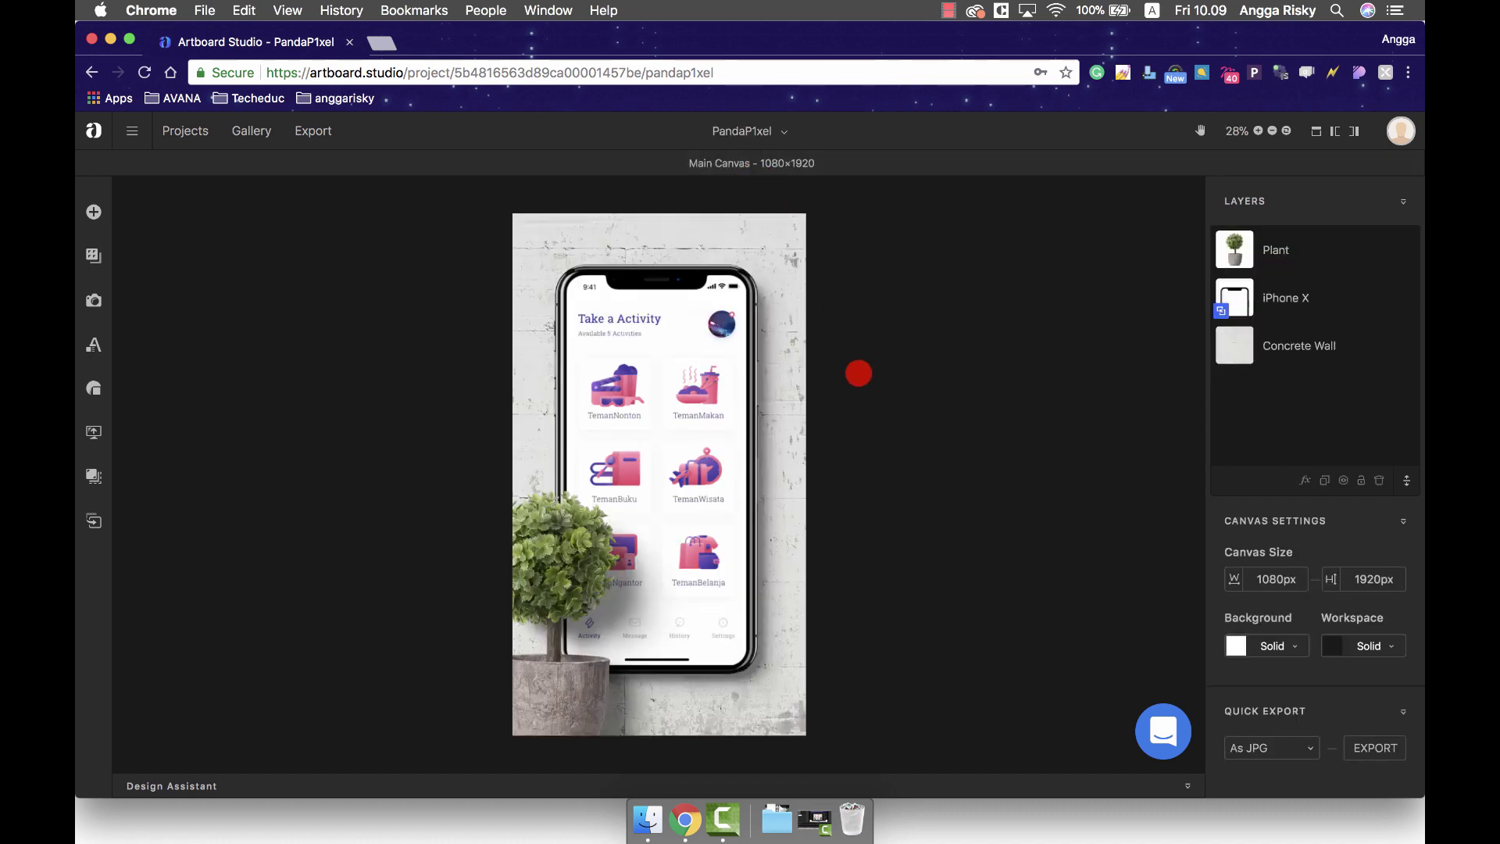
click(743, 419)
click(888, 362)
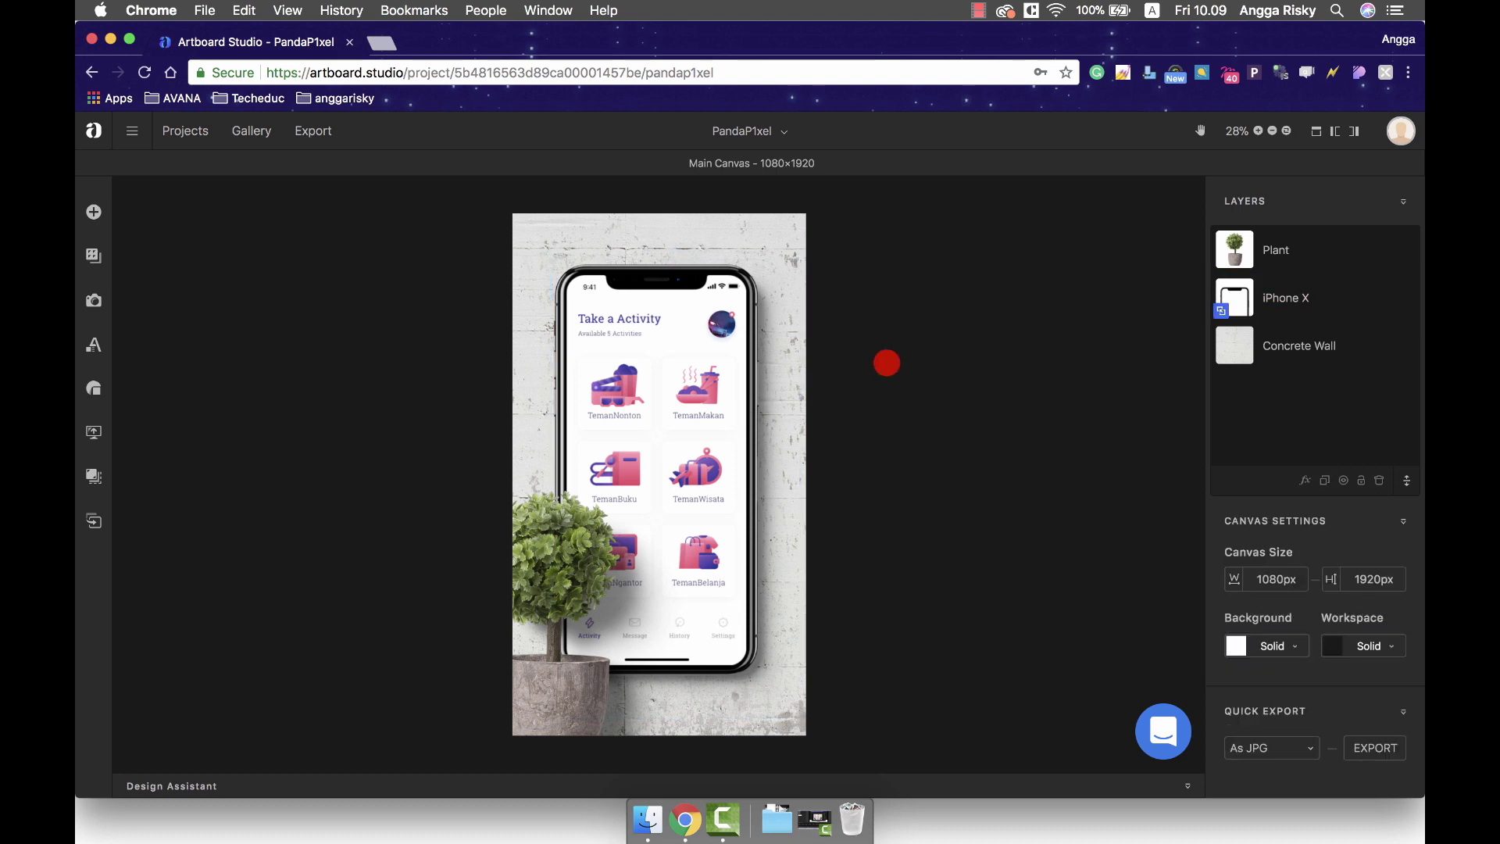
click(754, 232)
click(688, 329)
click(886, 356)
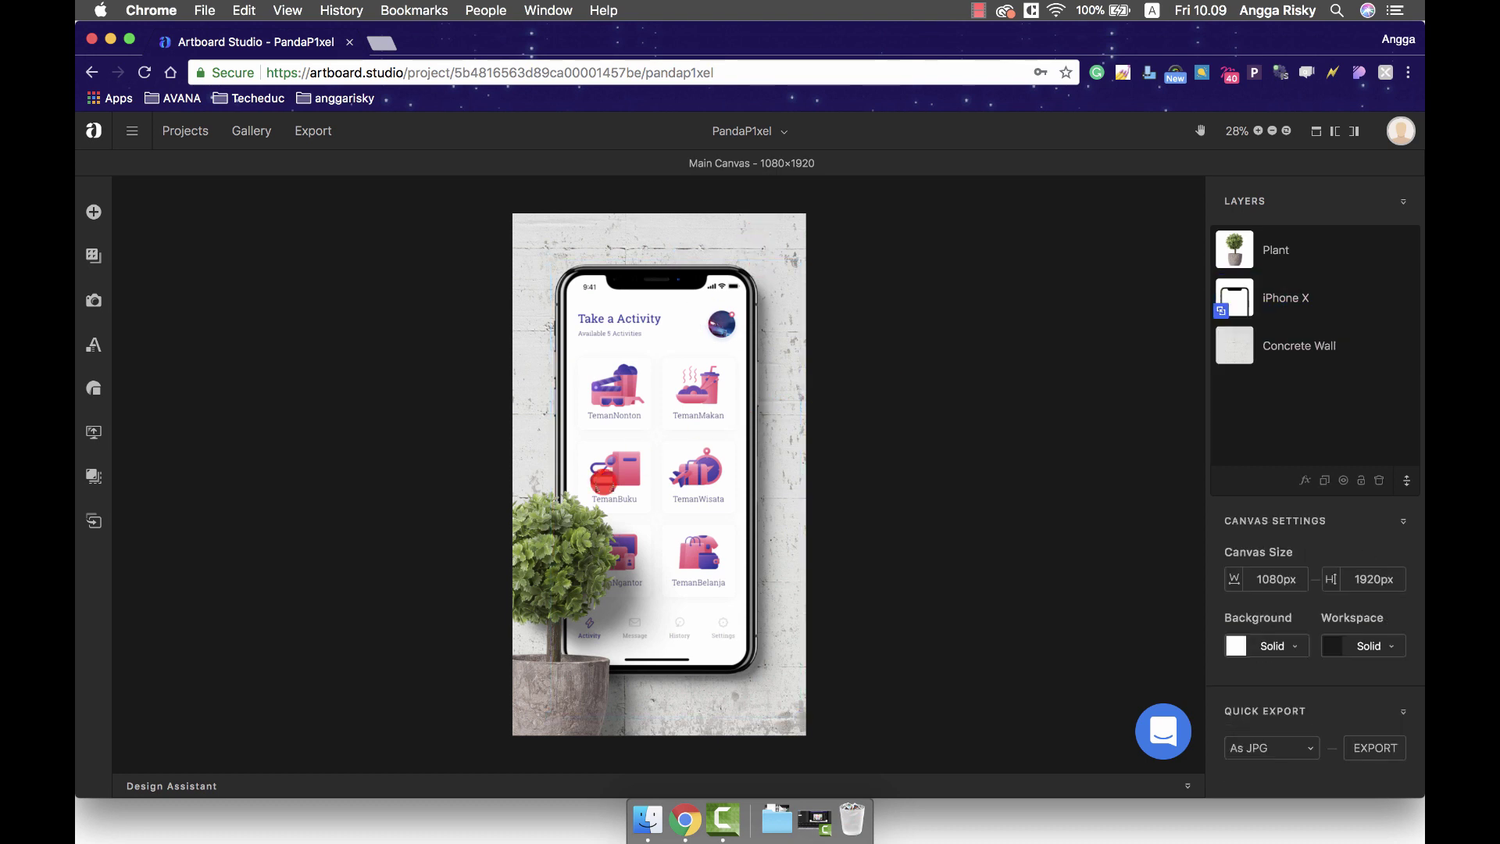
click(572, 524)
click(831, 389)
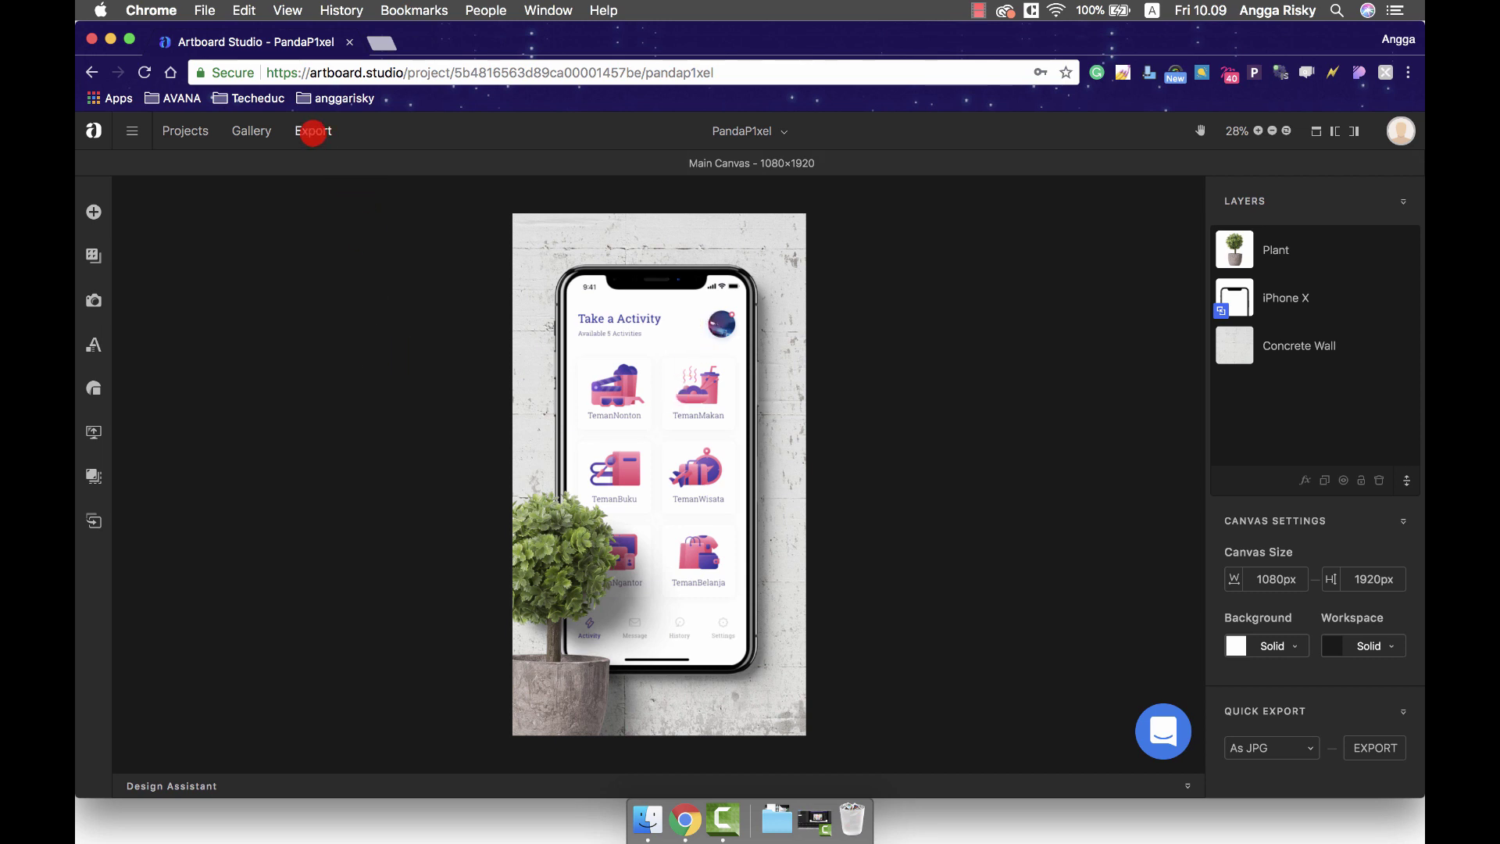
Step: Export the finished design by downloading it as a 1x PNG
click(312, 131)
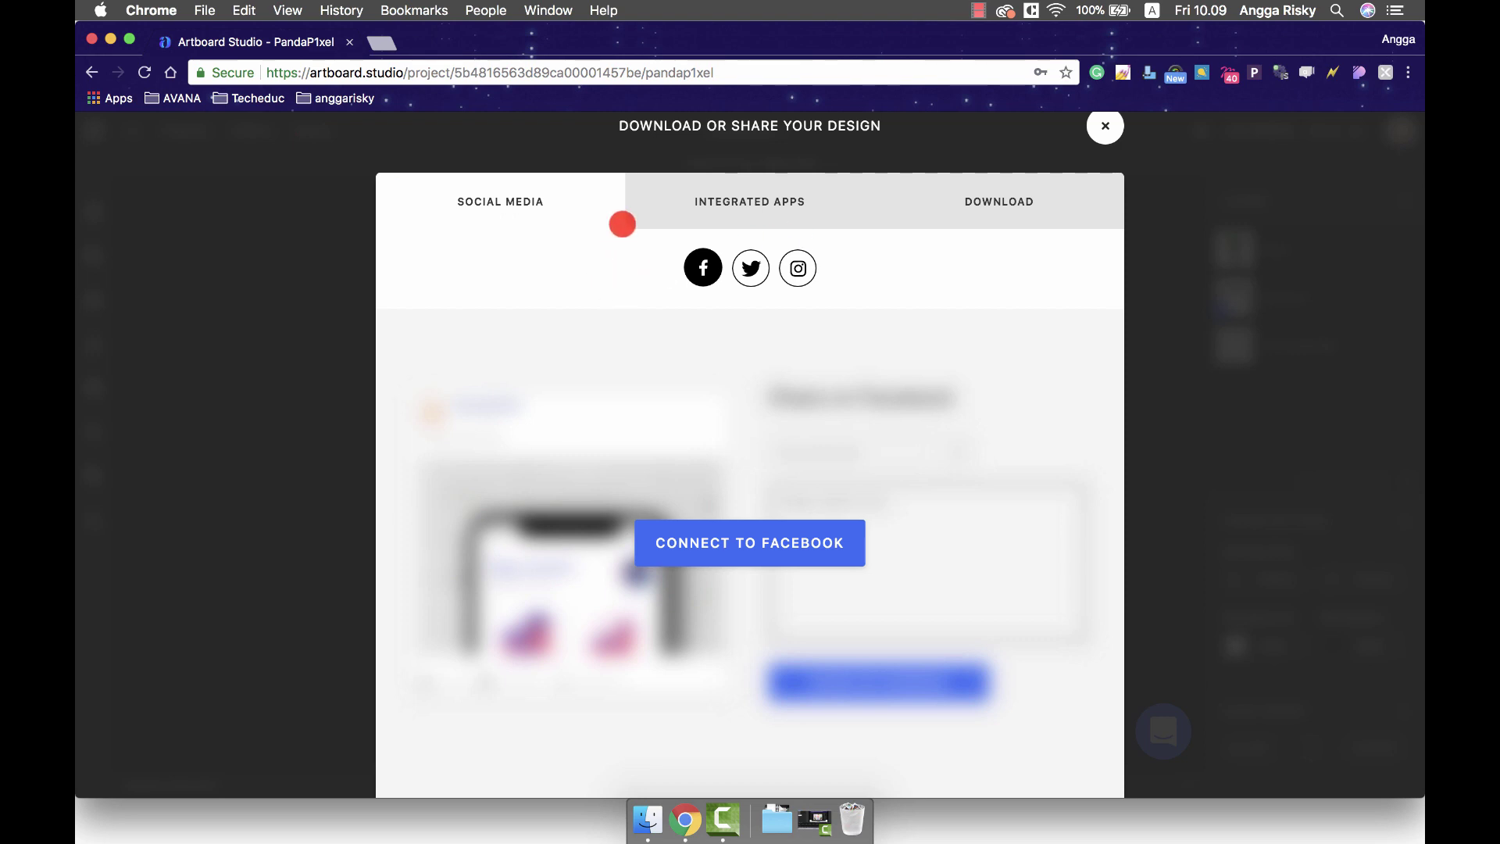
click(941, 198)
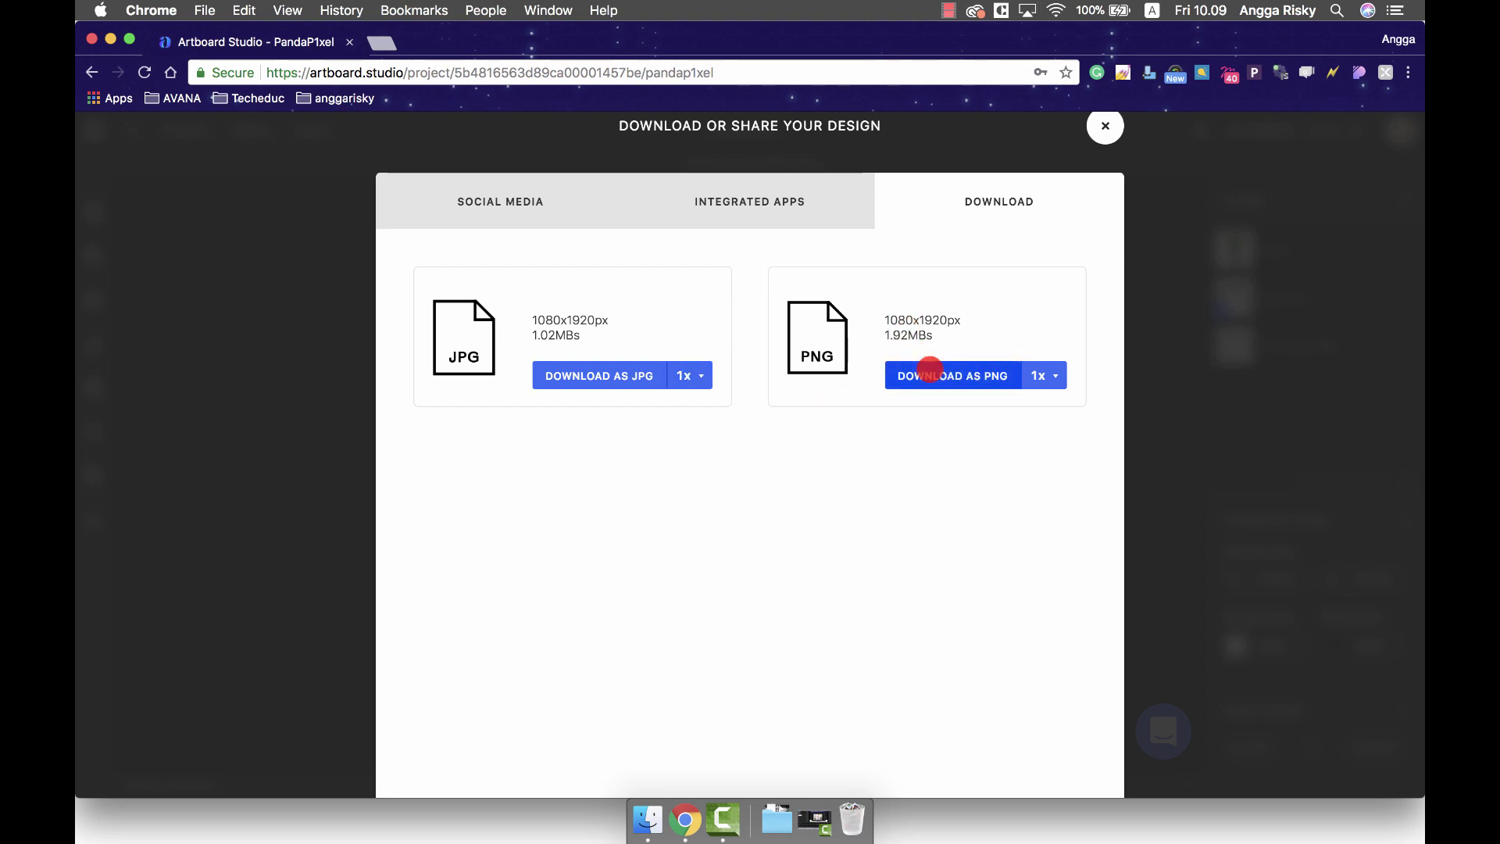
click(929, 369)
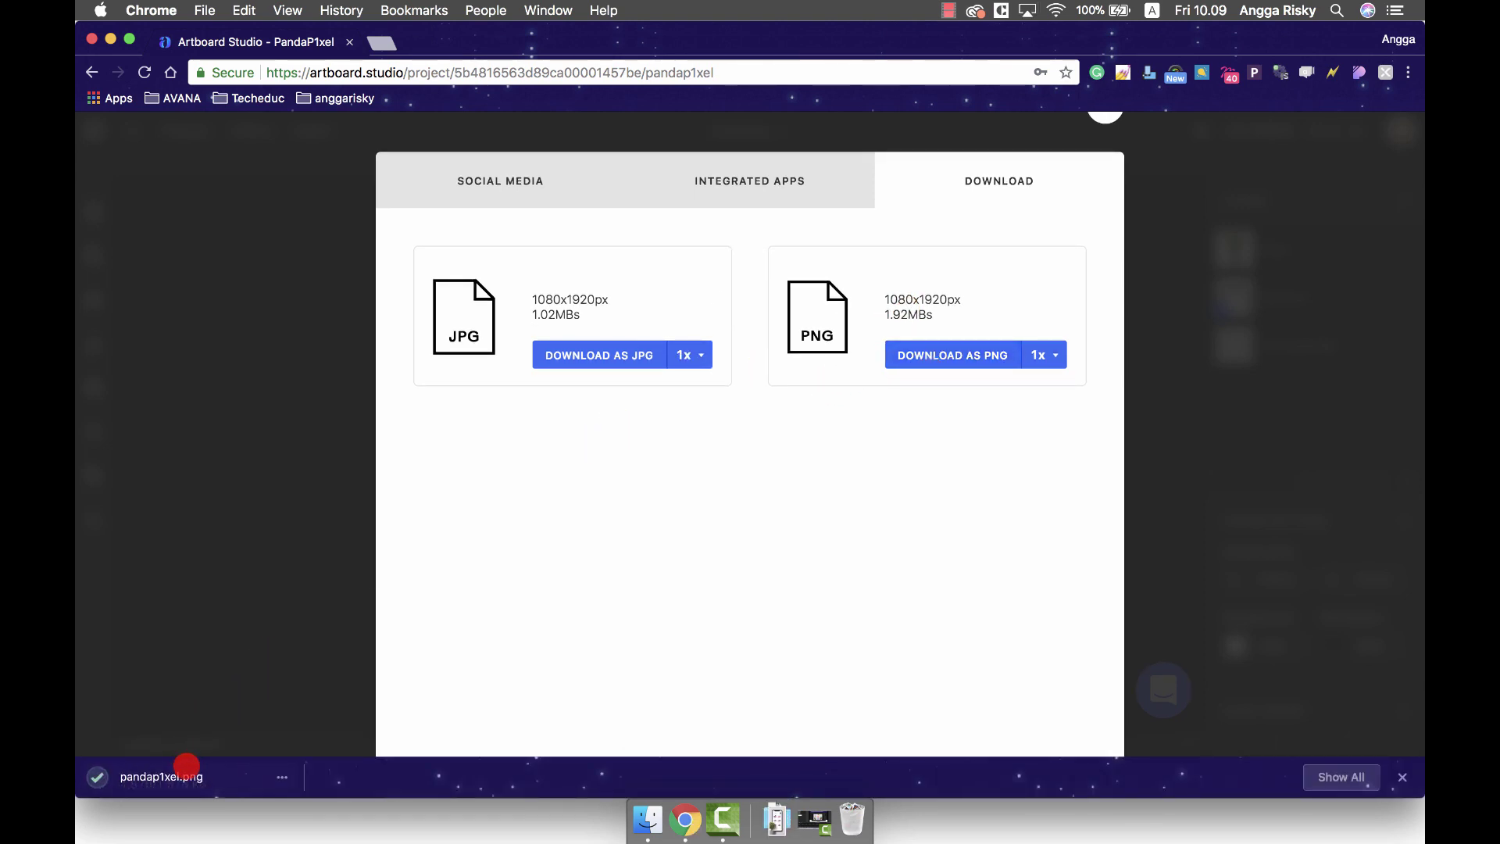
Step: Open the downloaded pandap1xel.png in Preview and move its window to the middle of the desktop for inspection
click(186, 770)
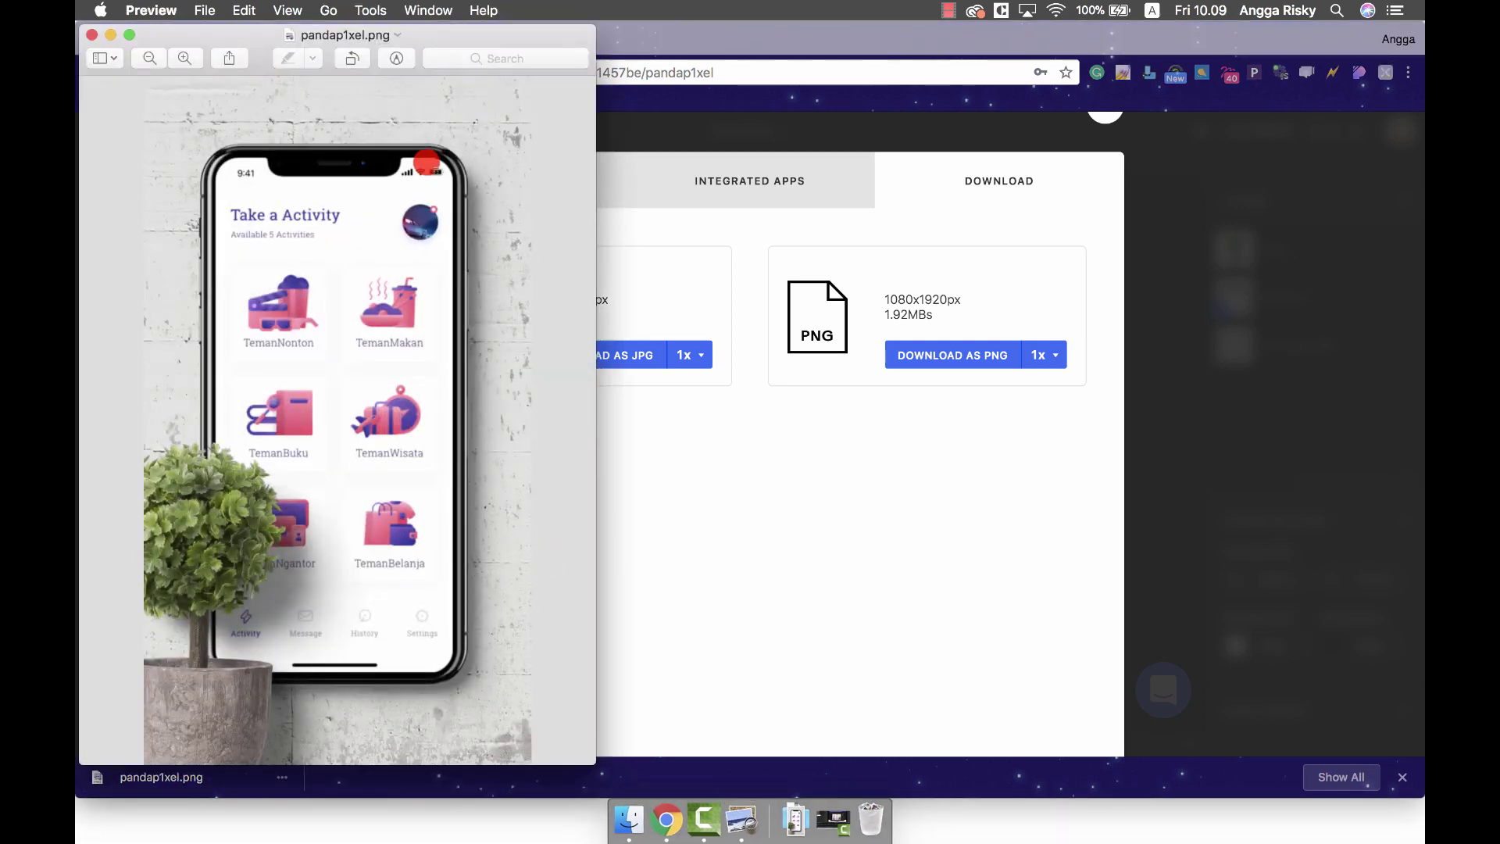
drag(472, 32, 865, 39)
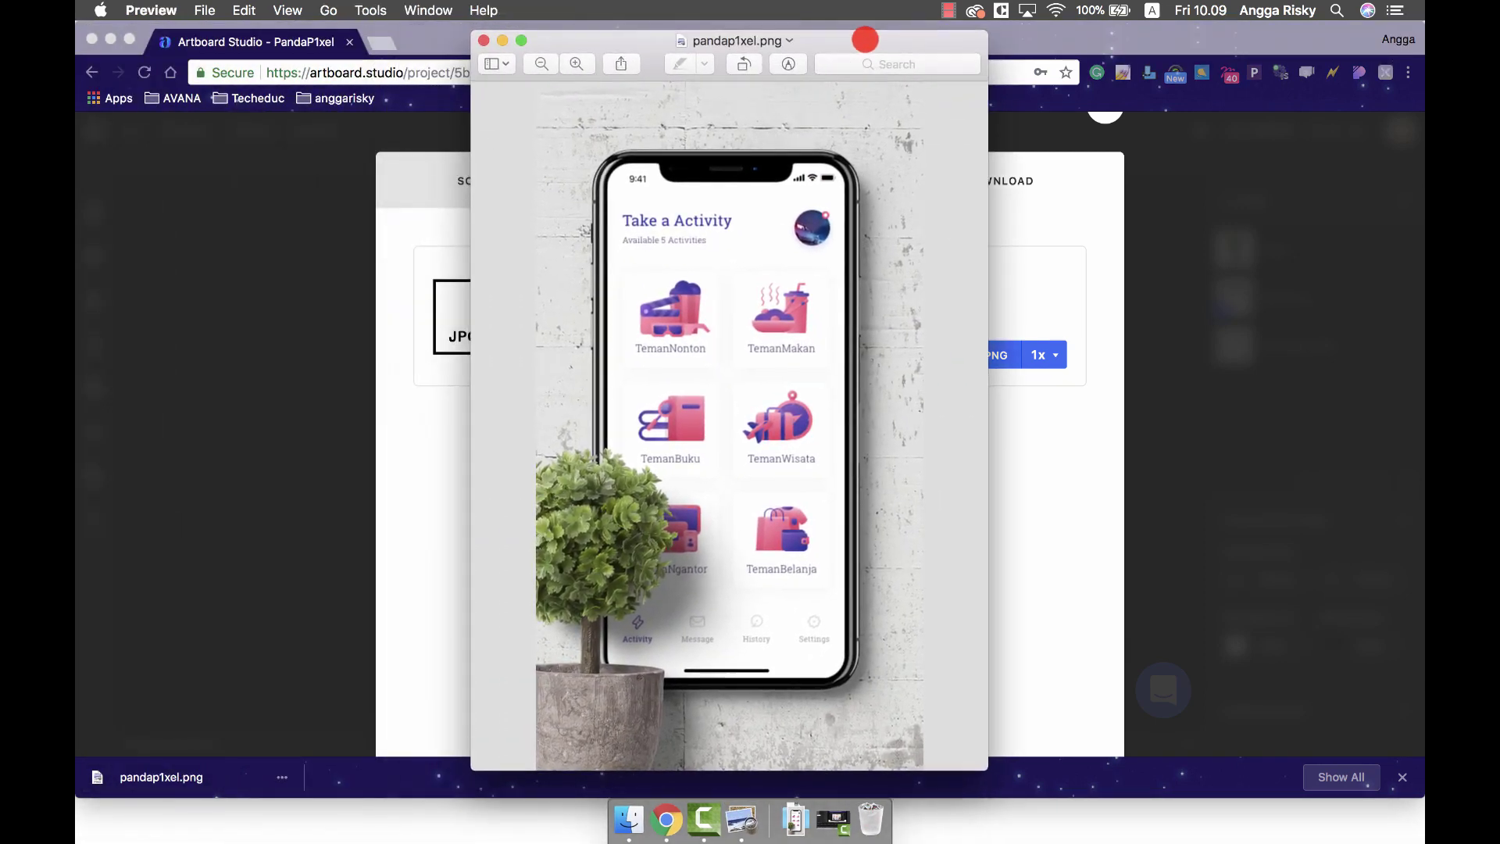
drag(987, 35, 911, 118)
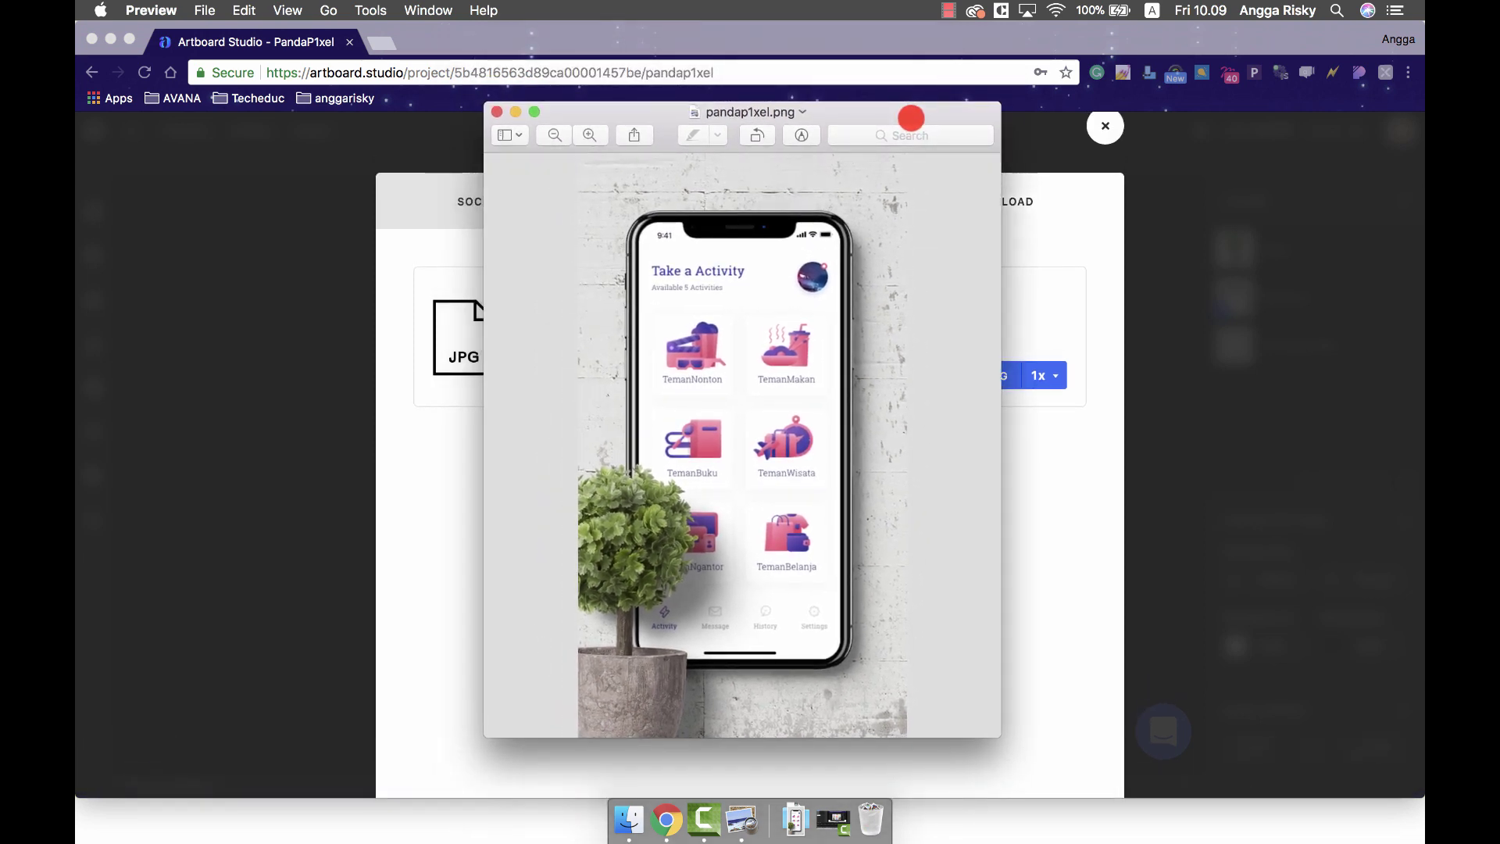